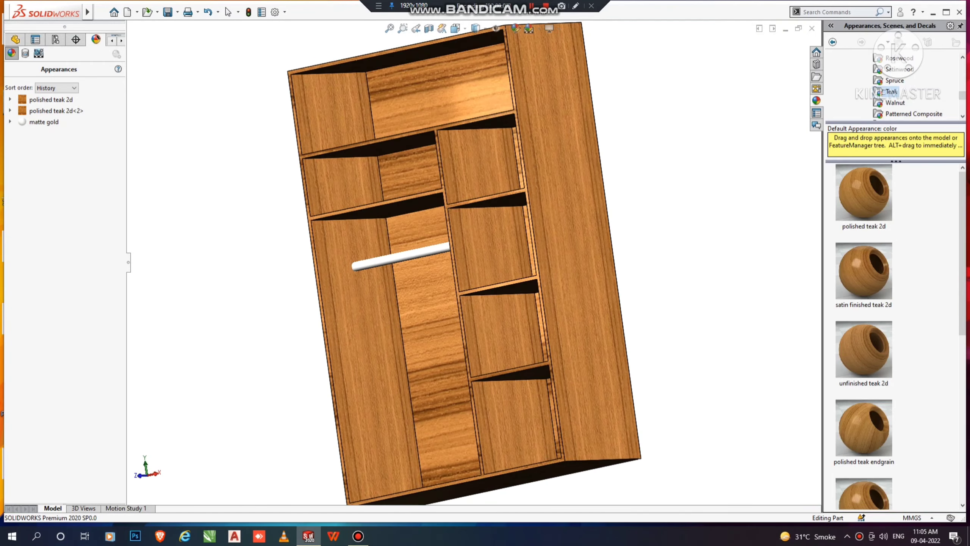
- Turn on shadows in shaded mode for the finished wardrobe model
middle_click_drag(451, 260, 523, 294)
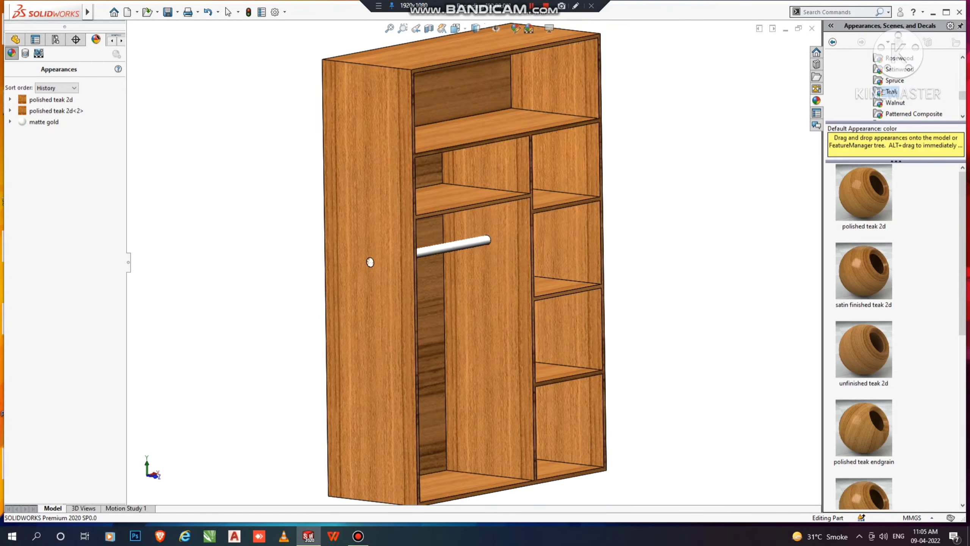
middle_click_drag(523, 264, 451, 300)
middle_click_drag(323, 252, 348, 267)
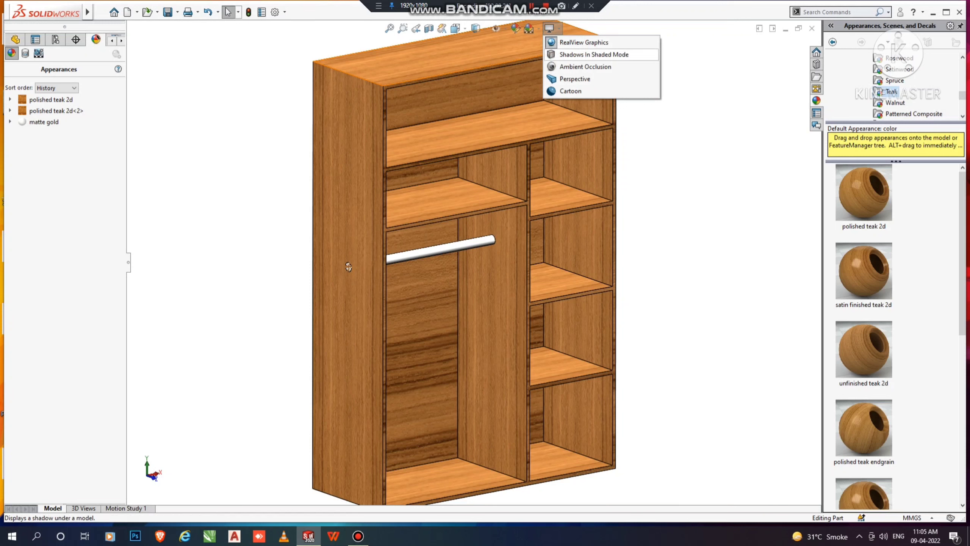
left_click(594, 54)
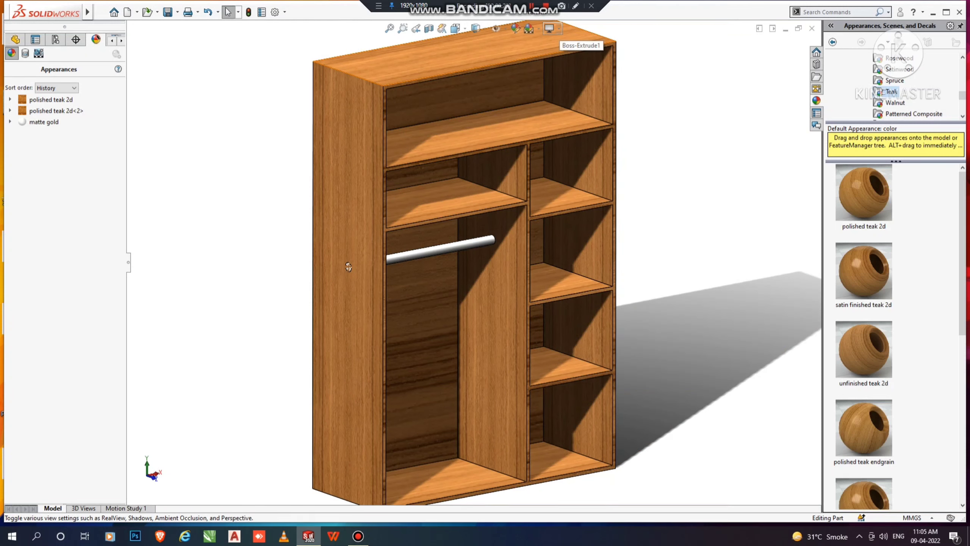
- Try ambient occlusion on the wardrobe display and turn it back off
left_click(549, 28)
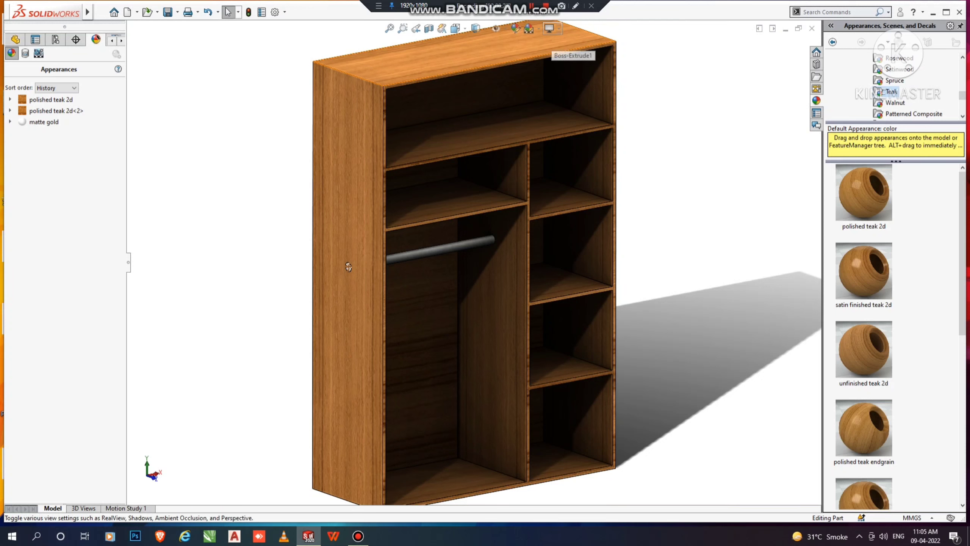
left_click(549, 28)
left_click(585, 66)
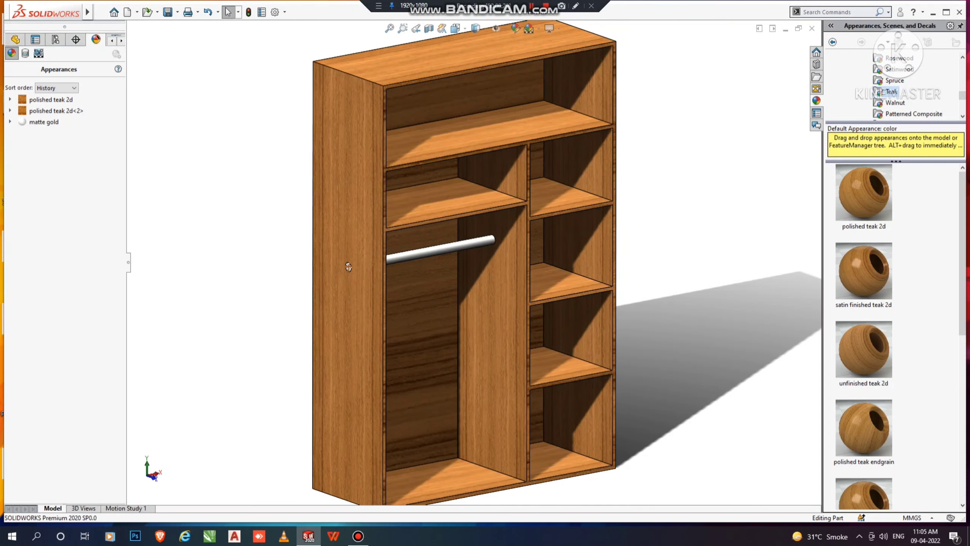
mouse_move(348, 266)
middle_mouse_down()
mouse_move(340, 264)
mouse_move(367, 255)
mouse_move(349, 260)
middle_mouse_up()
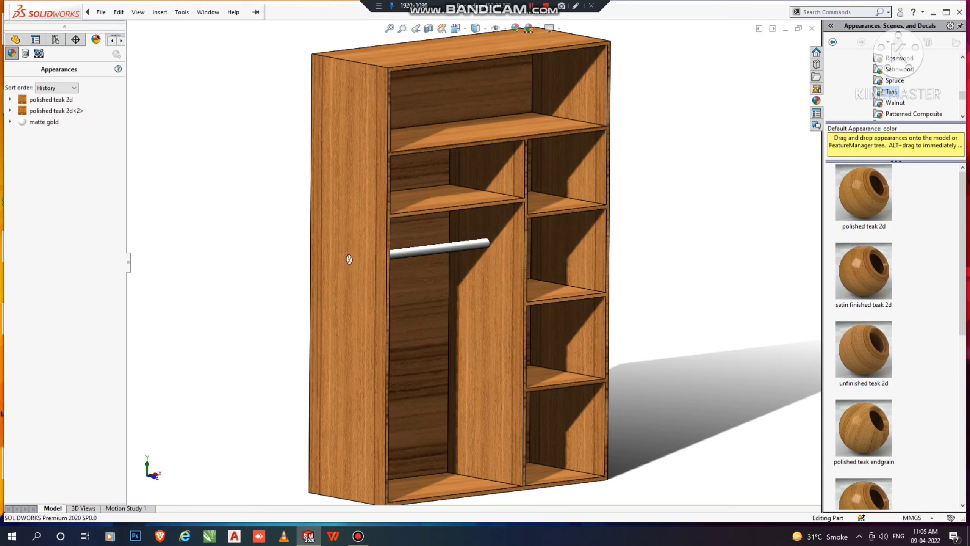
- Create a new part document from the blank template and give it a plain white scene
key("alt+f")
key("Right")
key("Left")
key("Escape")
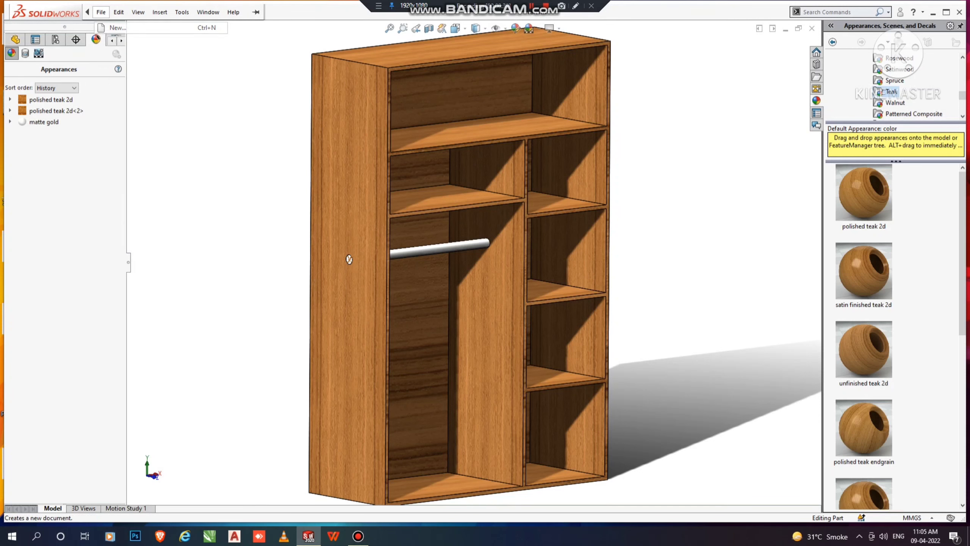
key("Return")
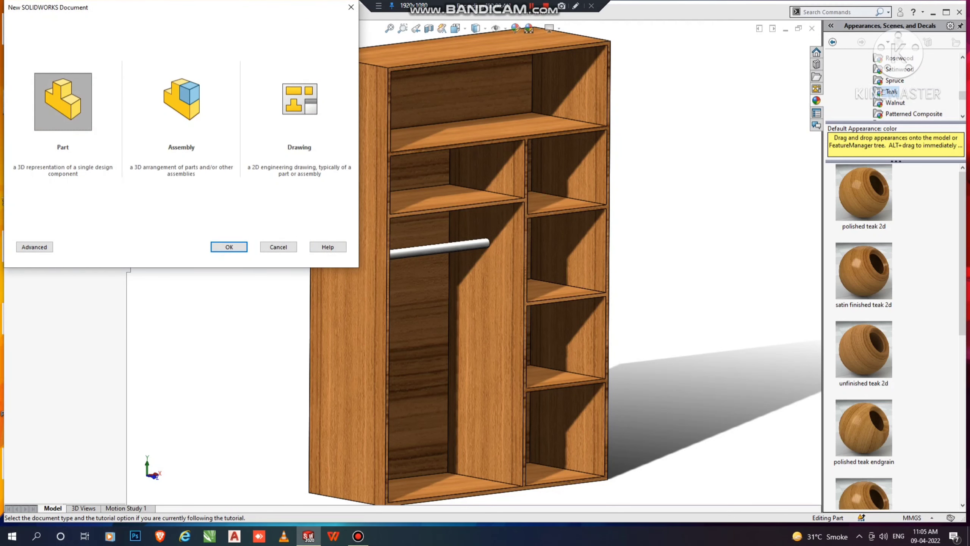
key("Return")
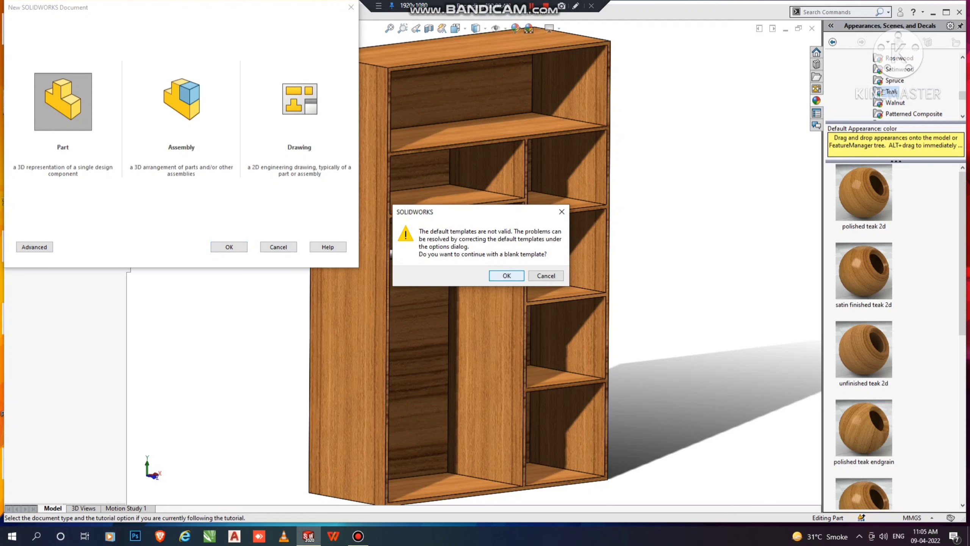
key("Return")
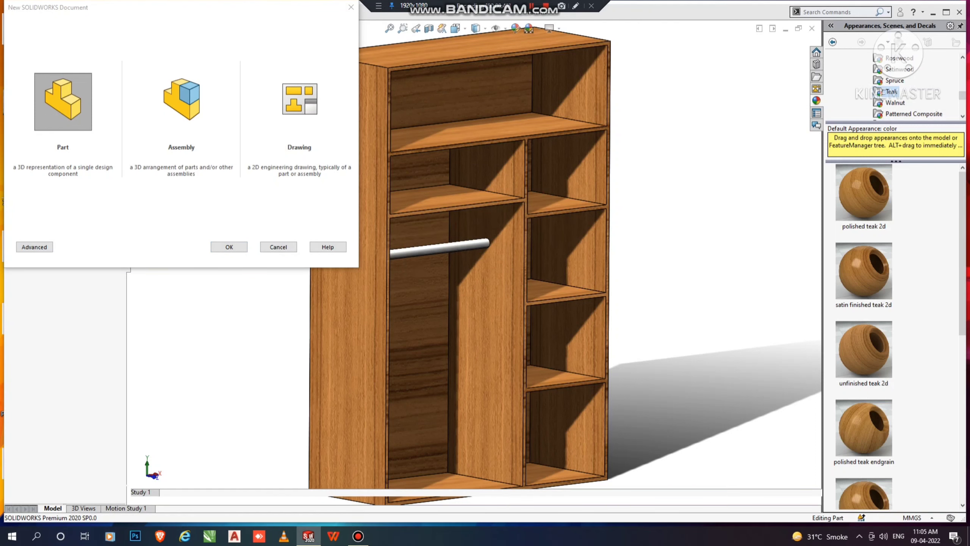
key("Return")
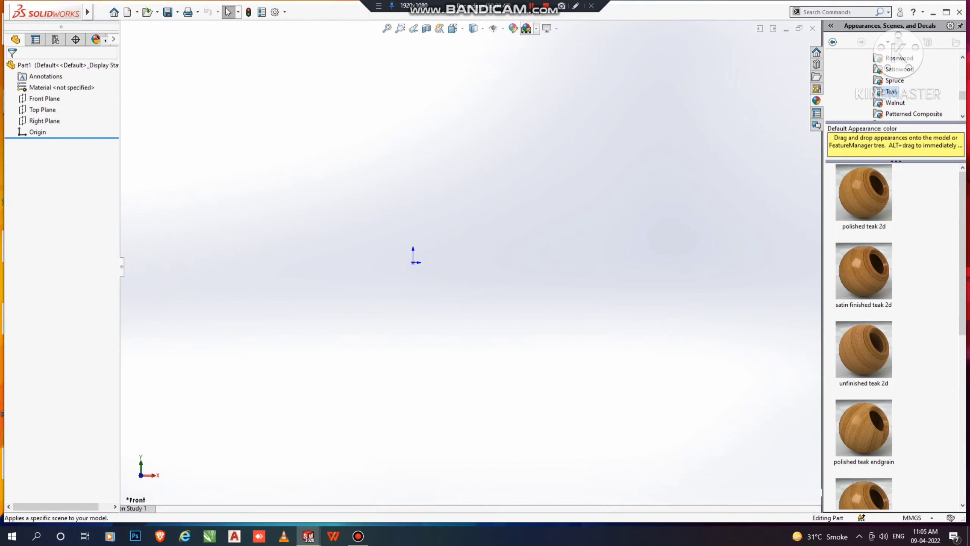
left_click(536, 29)
left_click(538, 29)
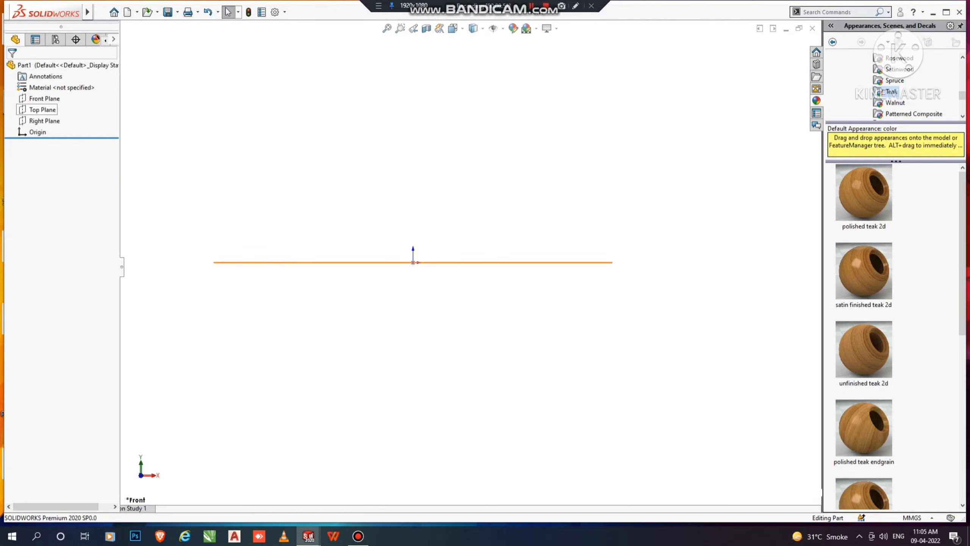
- Start a sketch on the Front Plane and draw a center rectangle about 168 by 177 mm centered on the origin
left_click(42, 98)
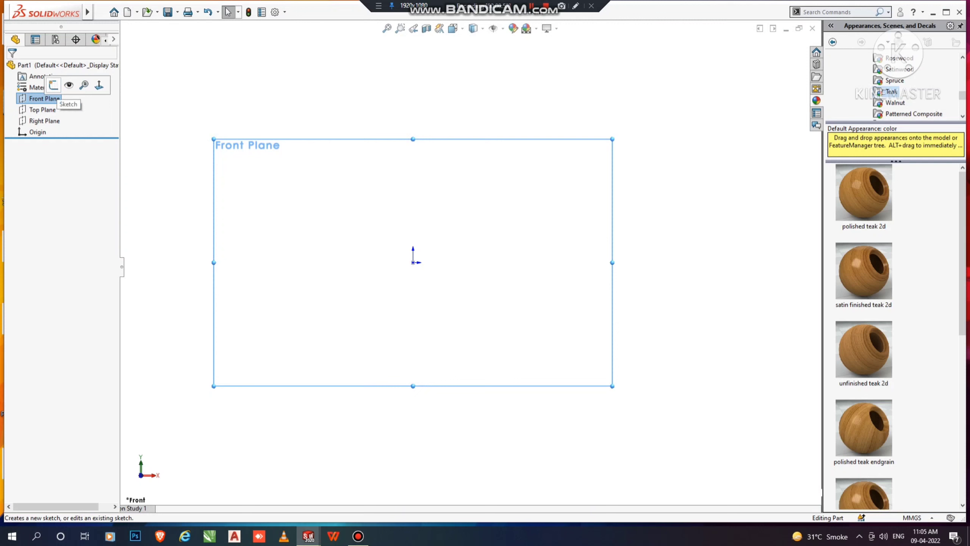
left_click(53, 85)
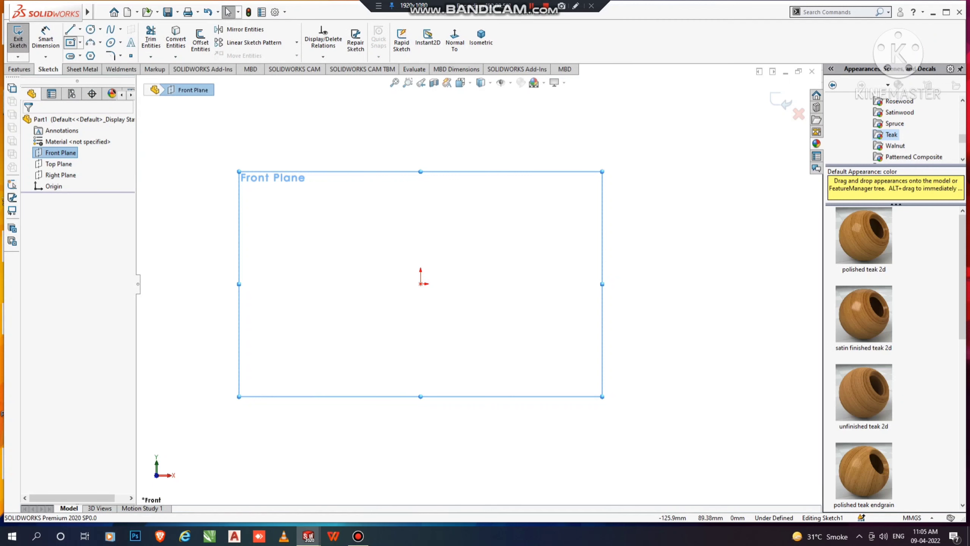
left_click(70, 42)
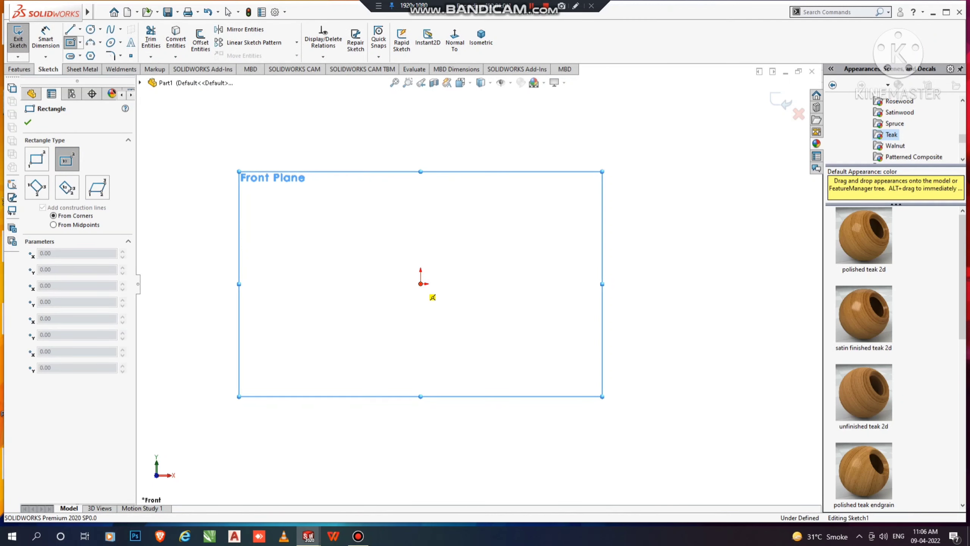
left_click(421, 284)
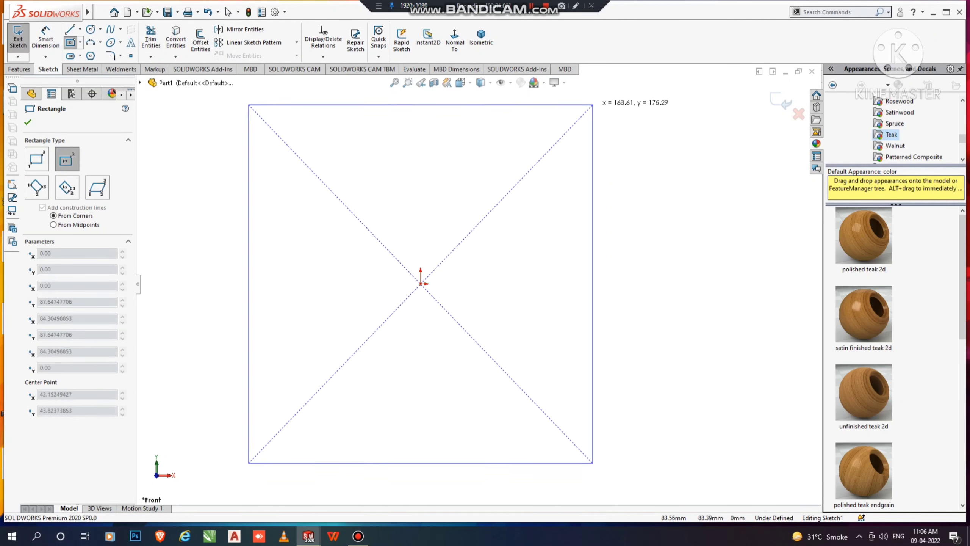
left_click(591, 103)
key("Escape")
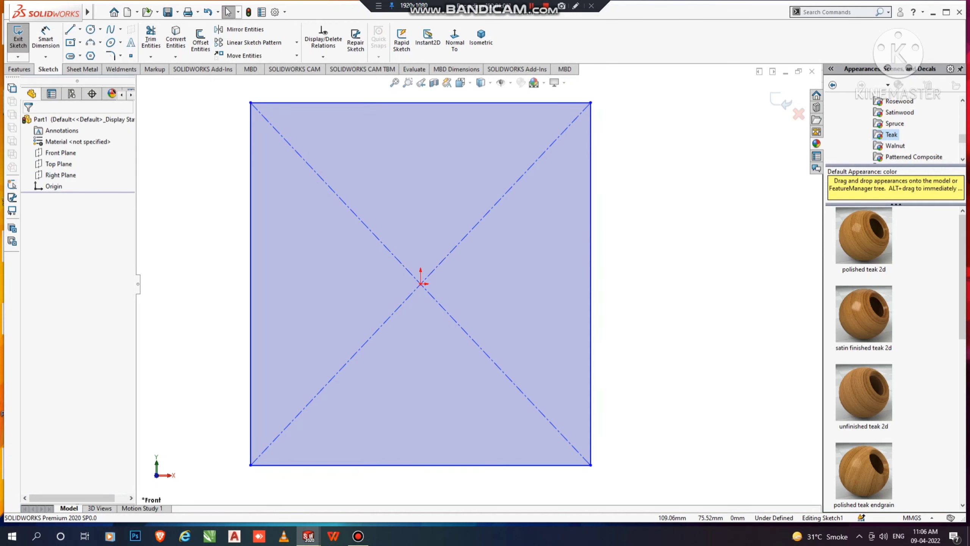
- Dimension the rectangle's vertical side and set its height to 2250 mm
scroll(479, 285, "up", 3)
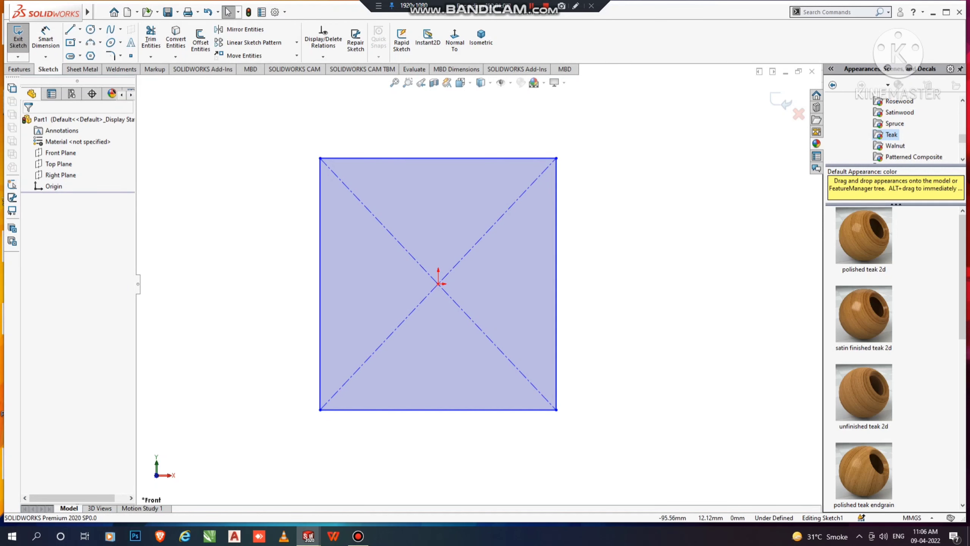
left_click(45, 38)
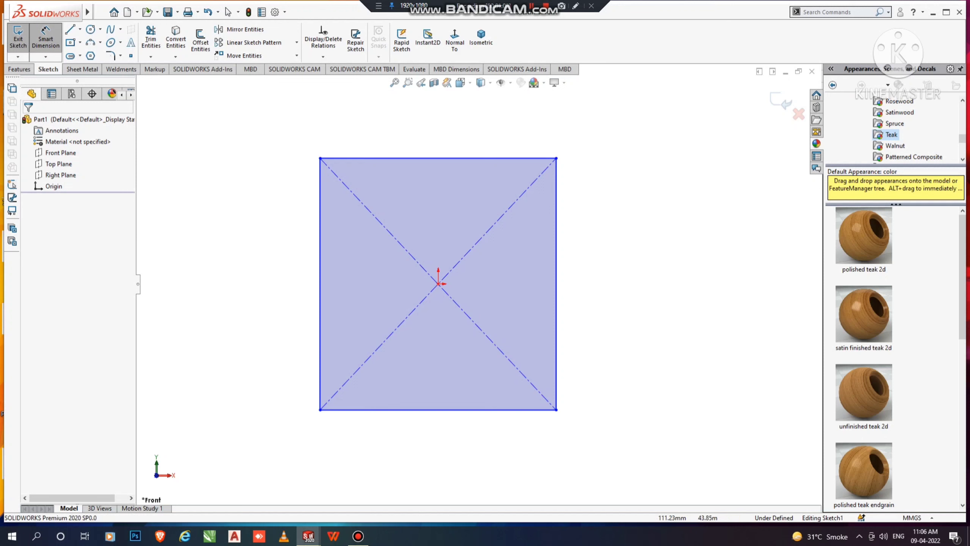
left_click(556, 283)
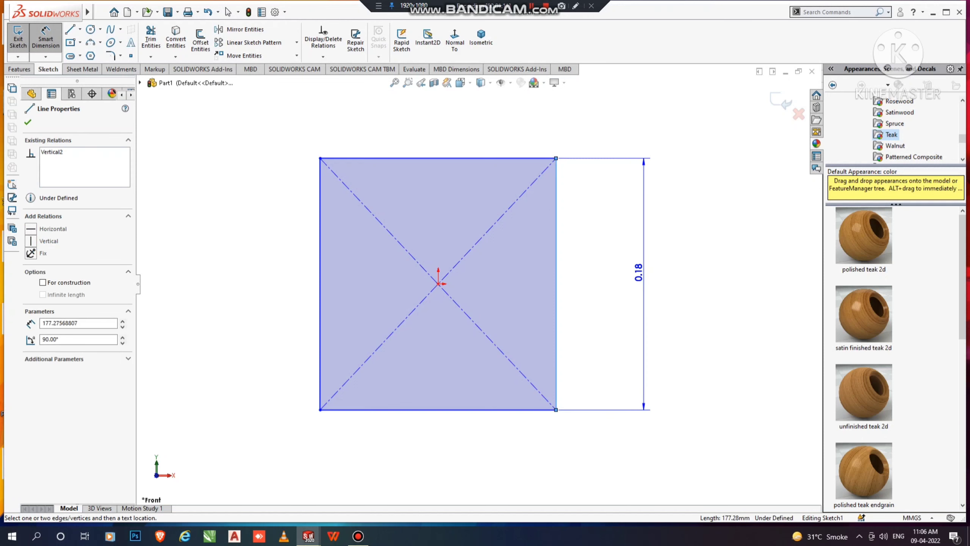
left_click(640, 272)
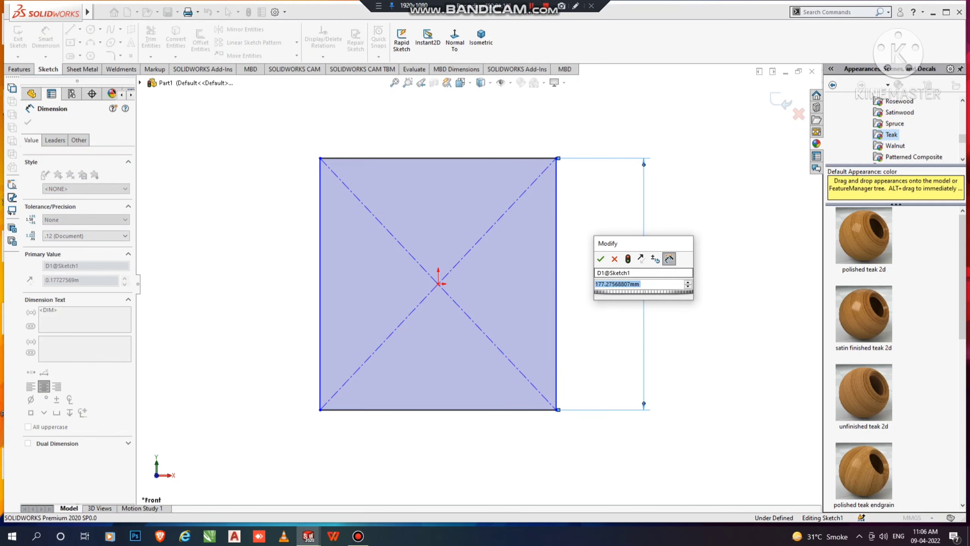
type("2250")
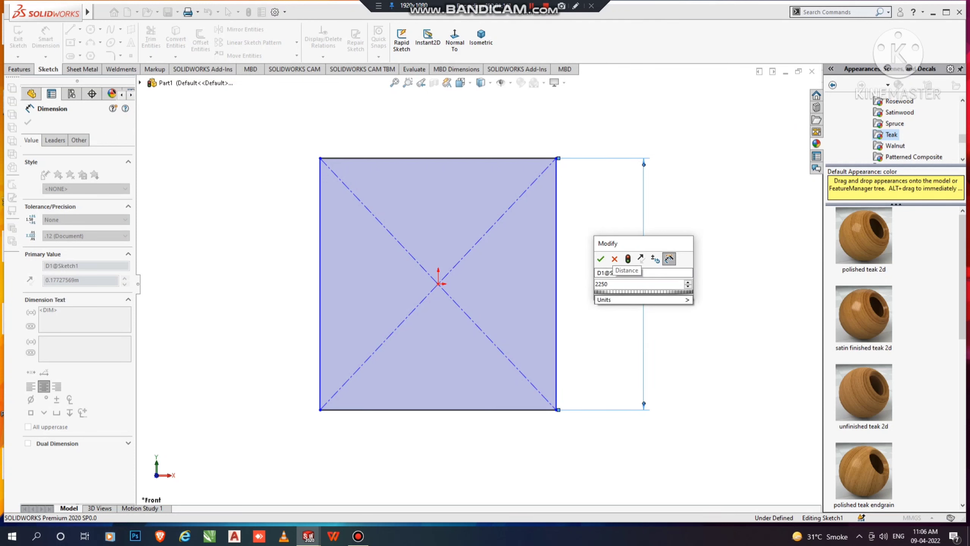
key("Return")
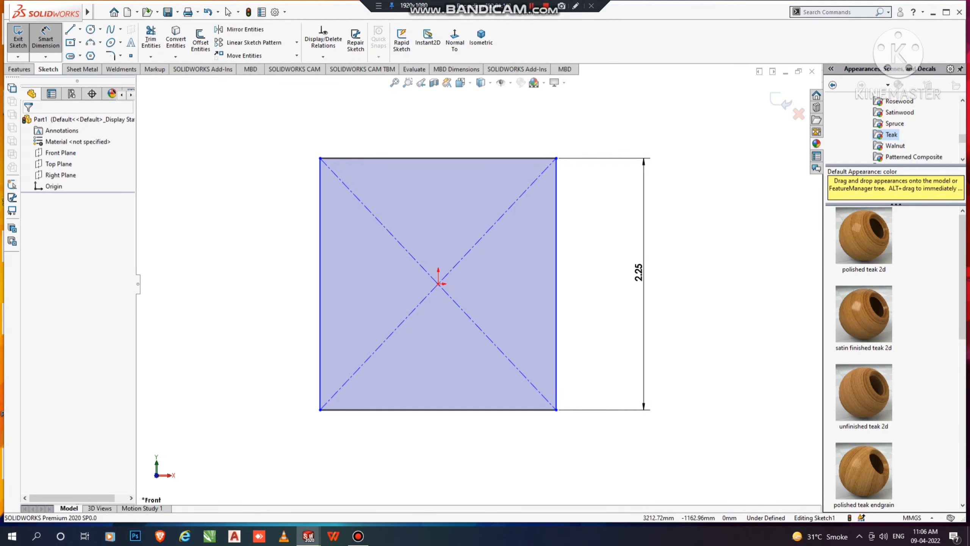
- Set the document units to MMGS (millimeter, gram, second)
left_click(917, 517)
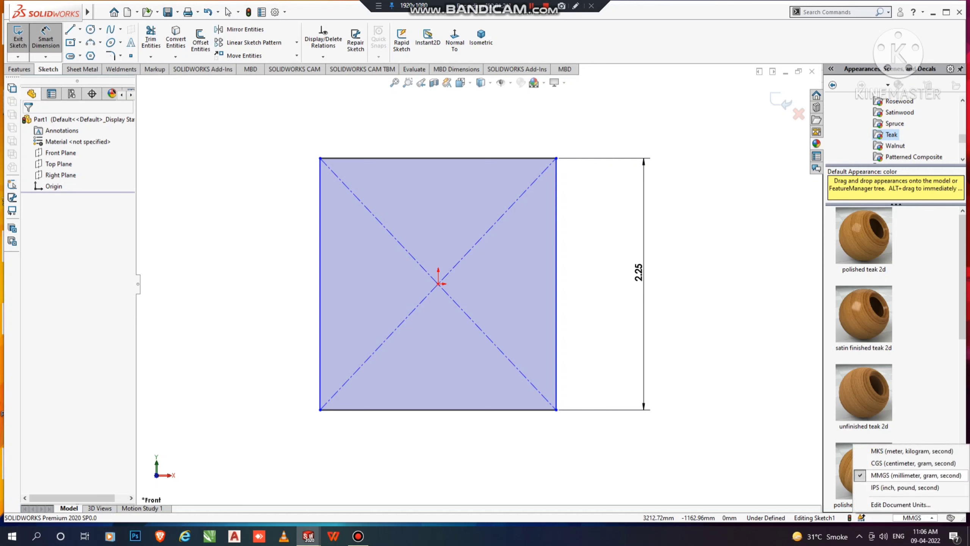
left_click(916, 475)
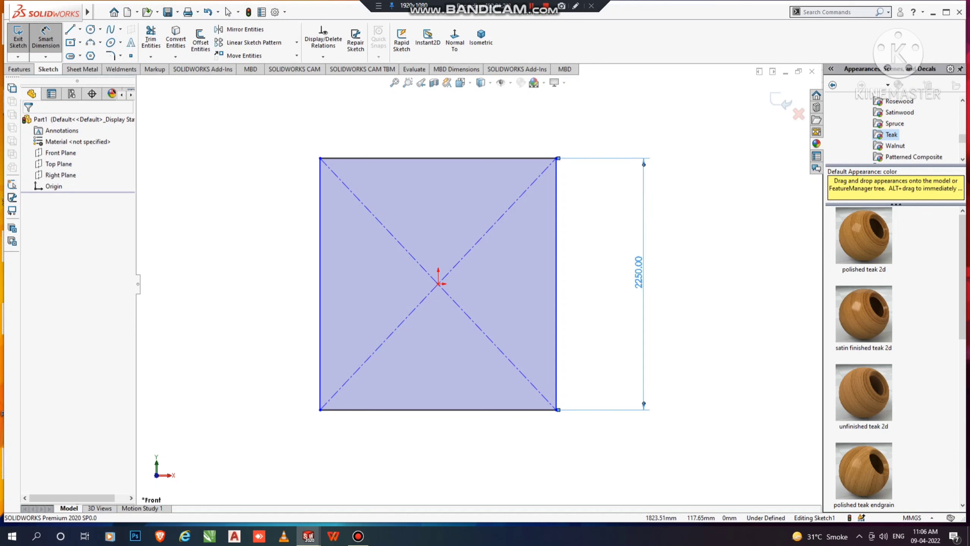
left_click(638, 273)
key("Escape")
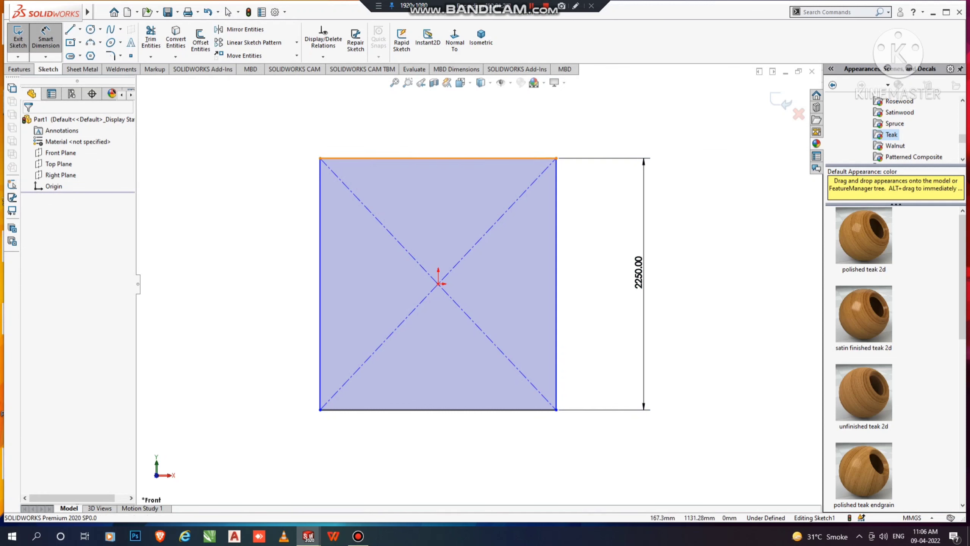
- Dimension the rectangle's upper edge and set its width to 1468 mm
left_click(457, 157)
left_click(461, 124)
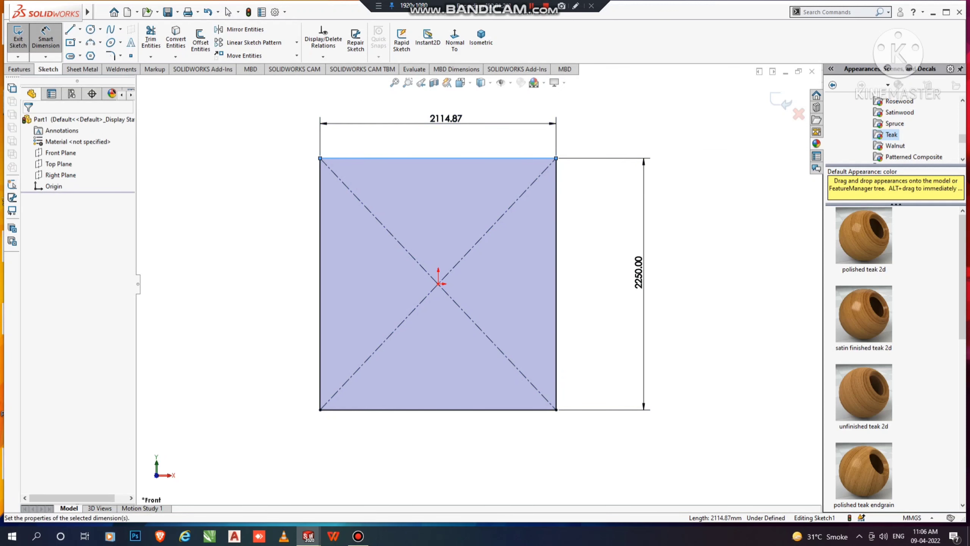
type("1468")
key("Return")
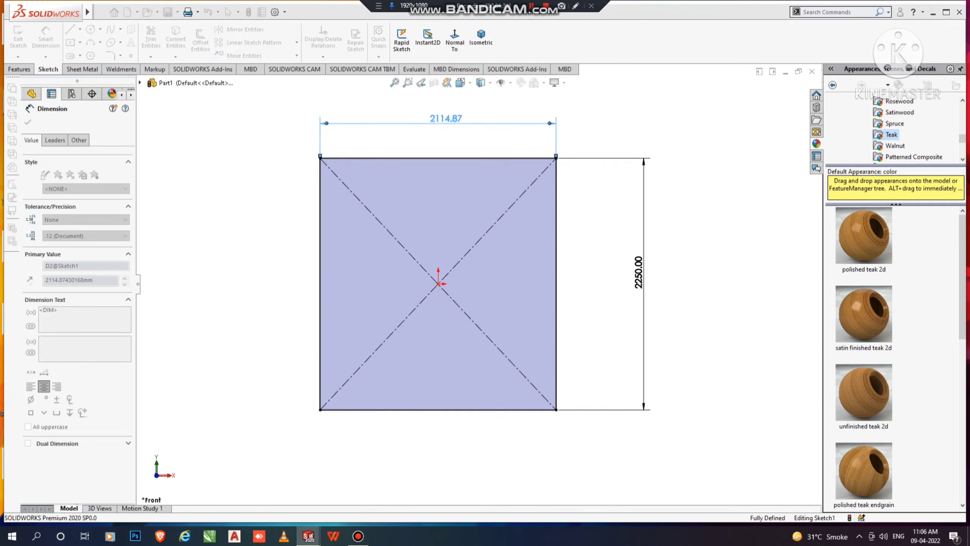
left_click(371, 225)
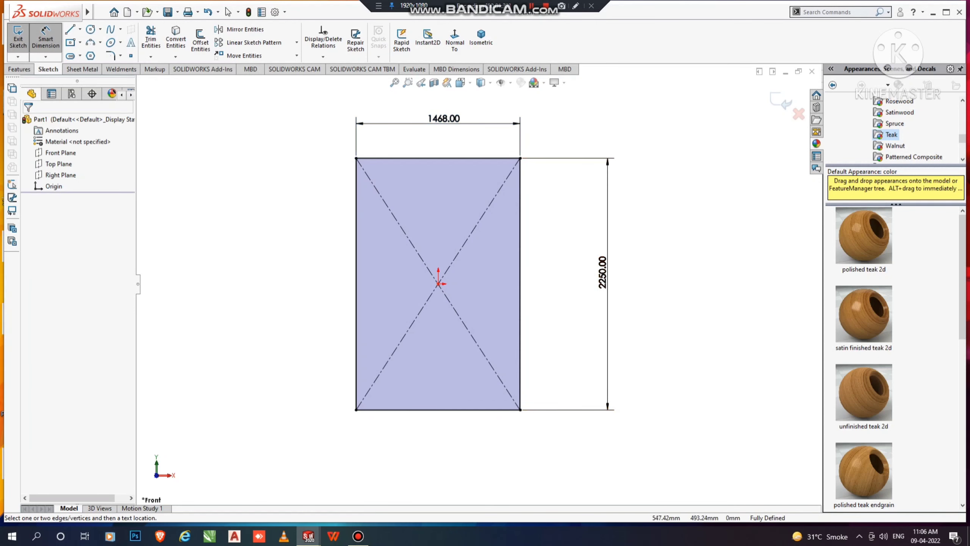
- Offset the whole rectangle chain outward by 20 mm with Offset Entities, keeping the added dimension
scroll(344, 210, "down", 1)
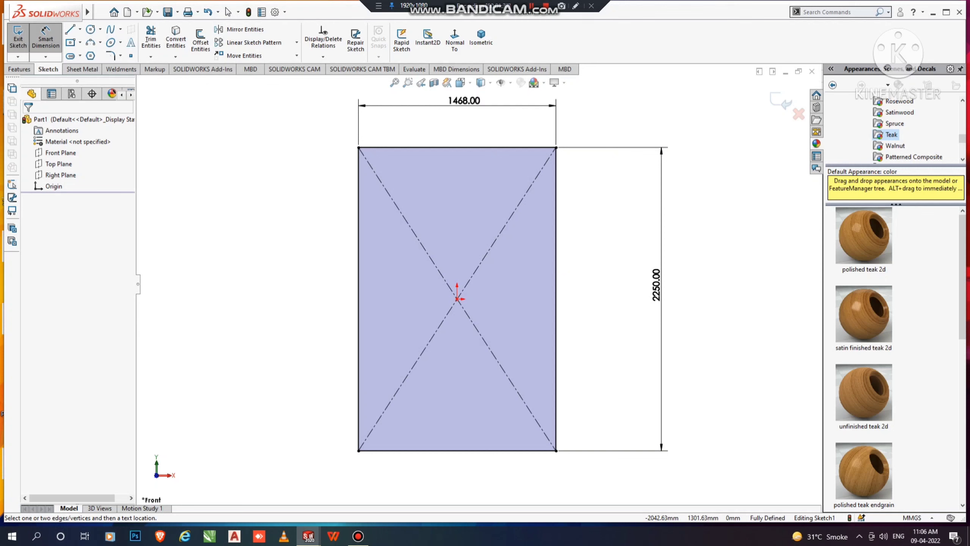
left_click(200, 40)
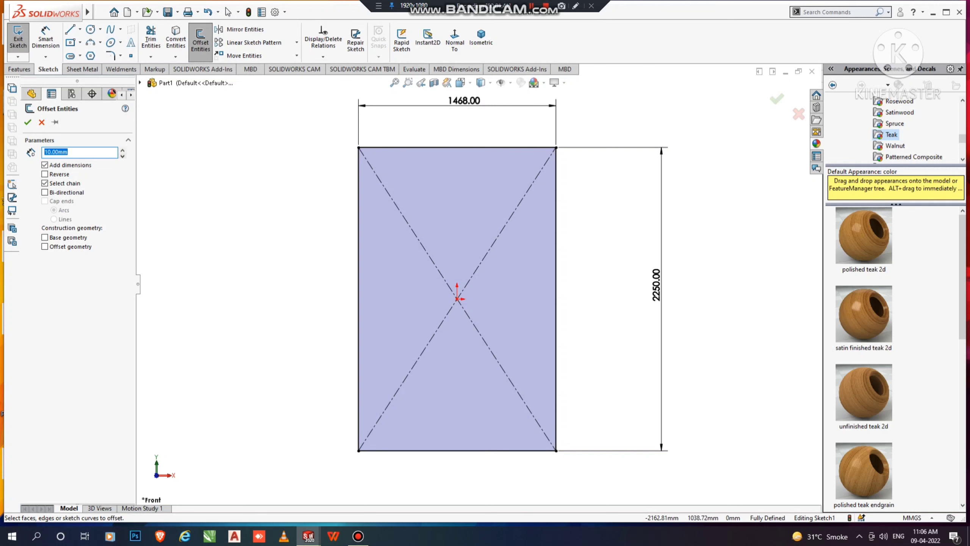
left_click(457, 148)
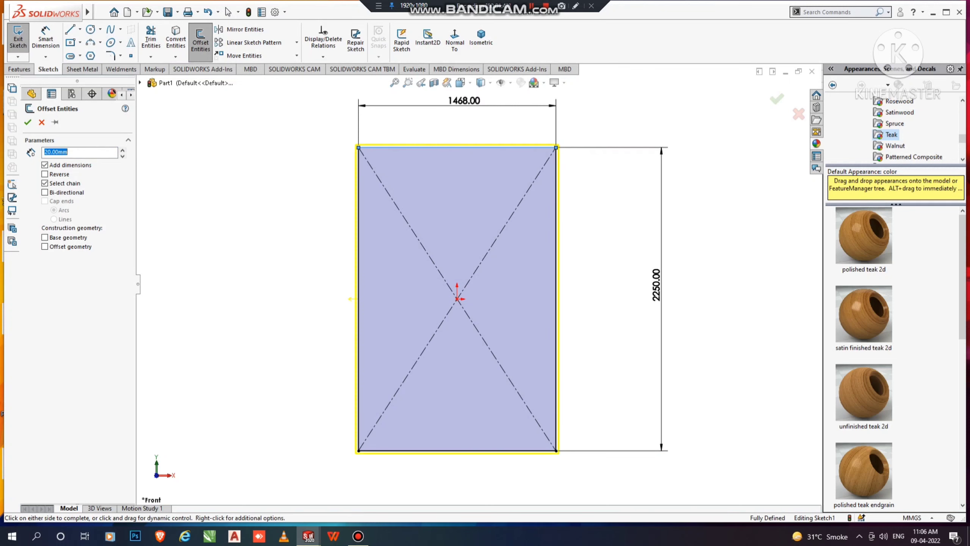
scroll(474, 150, "down", 4)
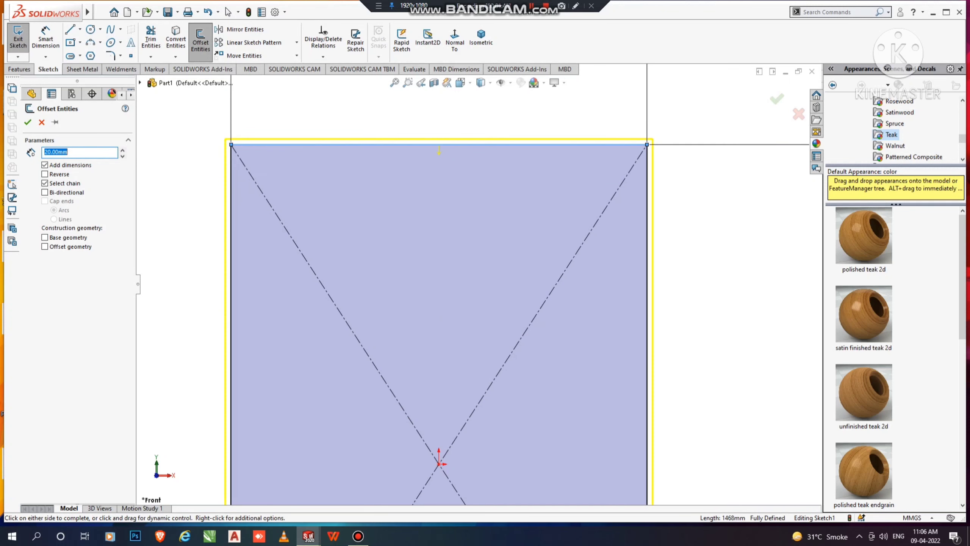
left_click(433, 134)
scroll(478, 285, "up", 4)
scroll(428, 359, "up", 2)
scroll(397, 397, "down", 2)
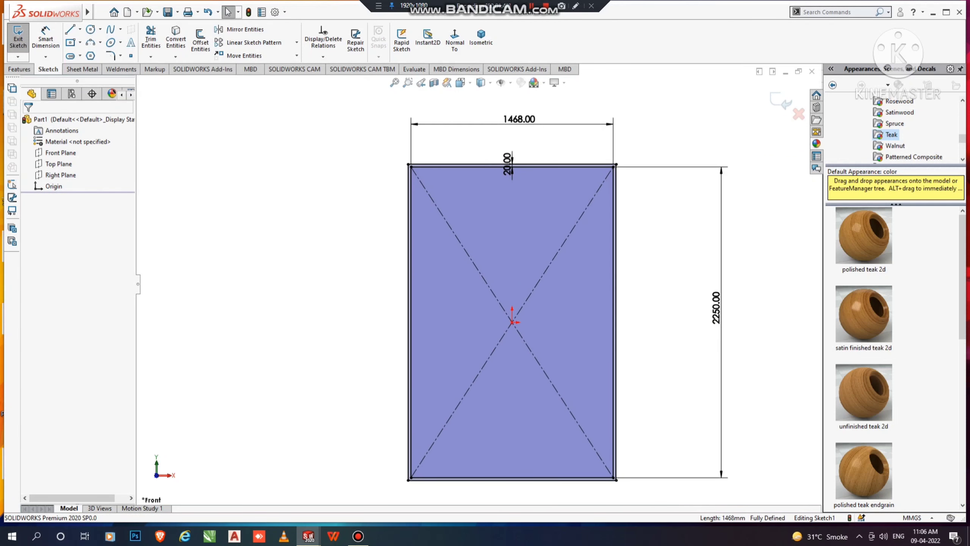
- Extrude the offset frame profile to a blind depth of 600 mm
left_click(19, 70)
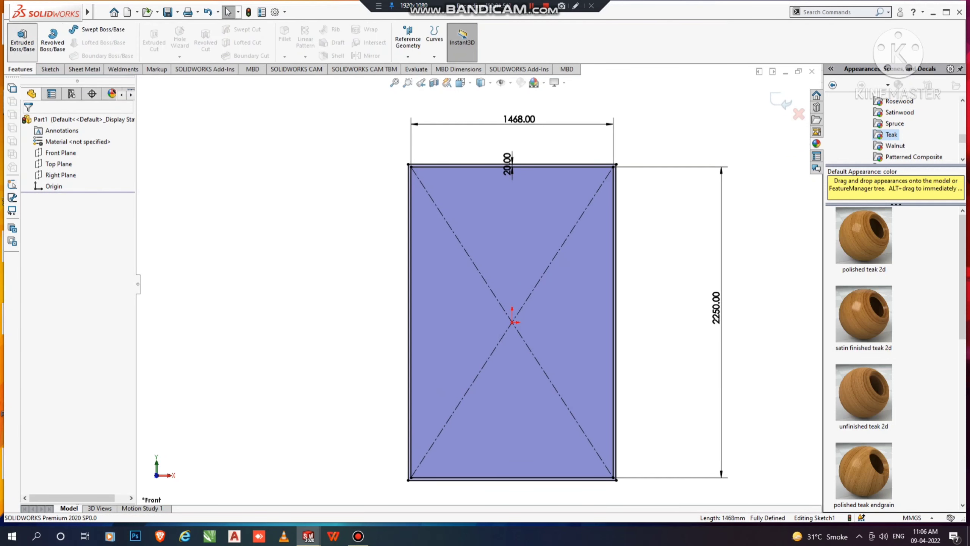
left_click(22, 38)
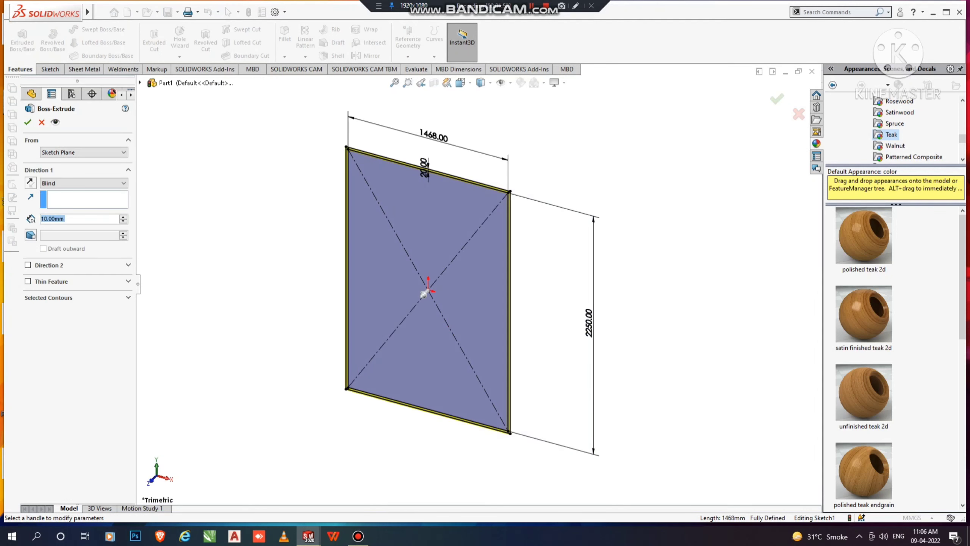
type("6")
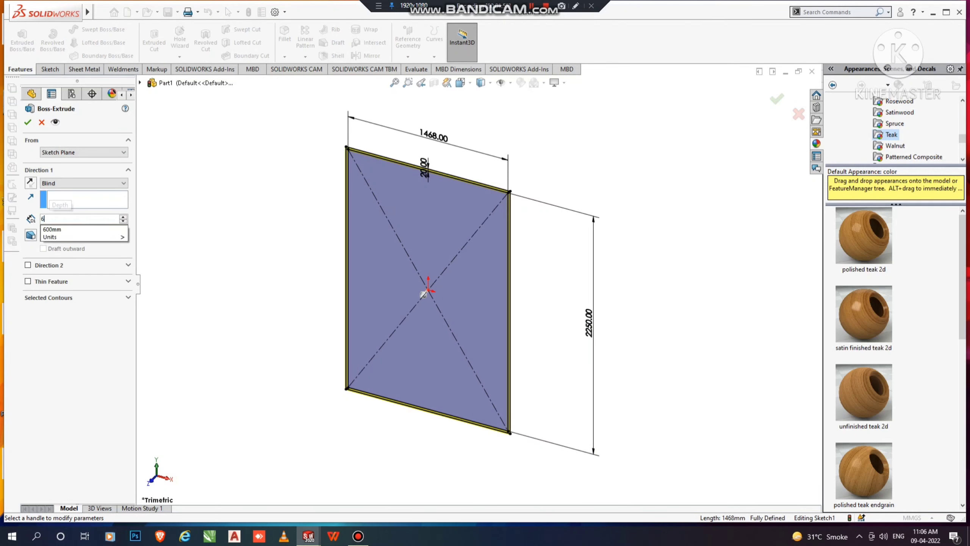
type("00")
key("Return")
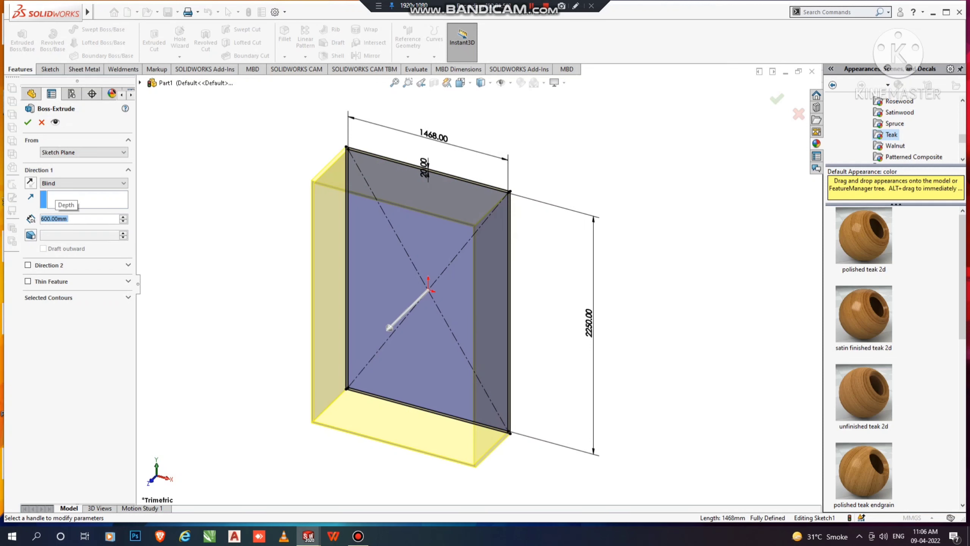
key("Return")
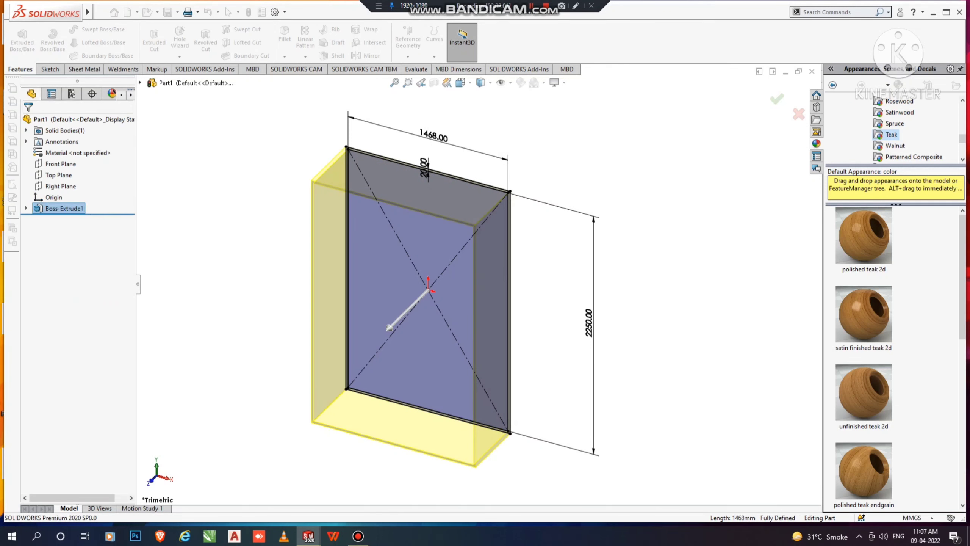
key("Escape")
- Apply the polished teak 2d appearance to the whole frame
scroll(440, 282, "up", 10)
scroll(437, 283, "down", 10)
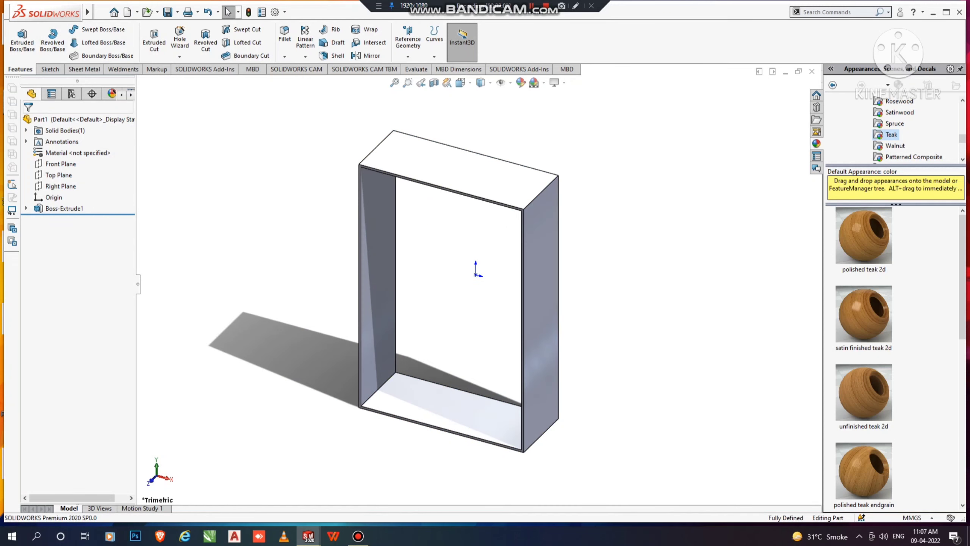
scroll(436, 370, "down", 3)
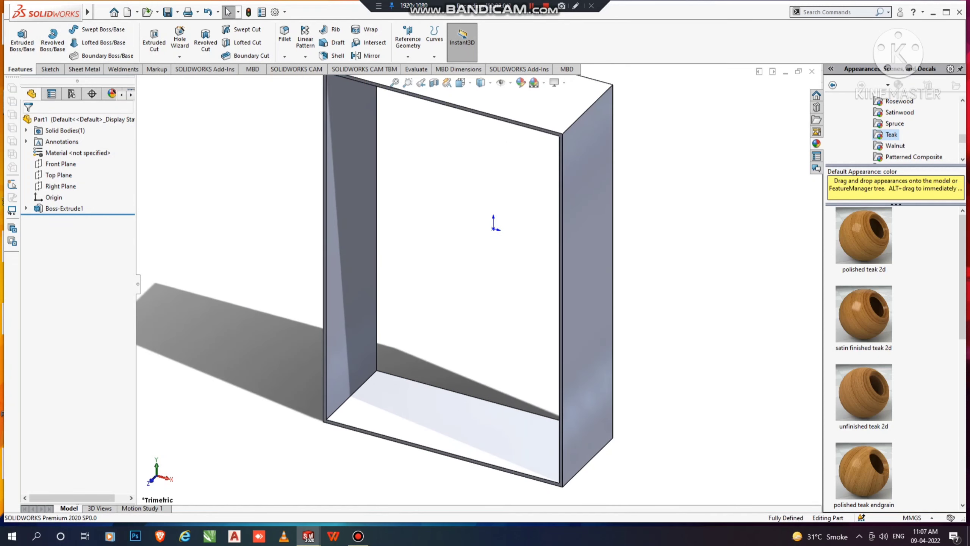
double_click(864, 236)
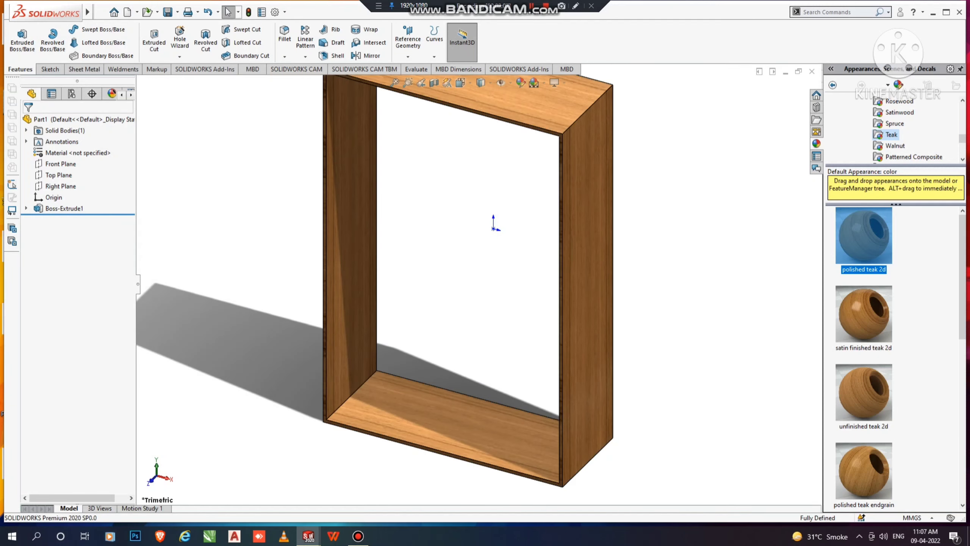
- On the frame's front face, sketch a horizontal line between the inner side edges, about 420 mm below the frame's upper edge
scroll(479, 284, "up", 2)
middle_click_drag(478, 284, 573, 275)
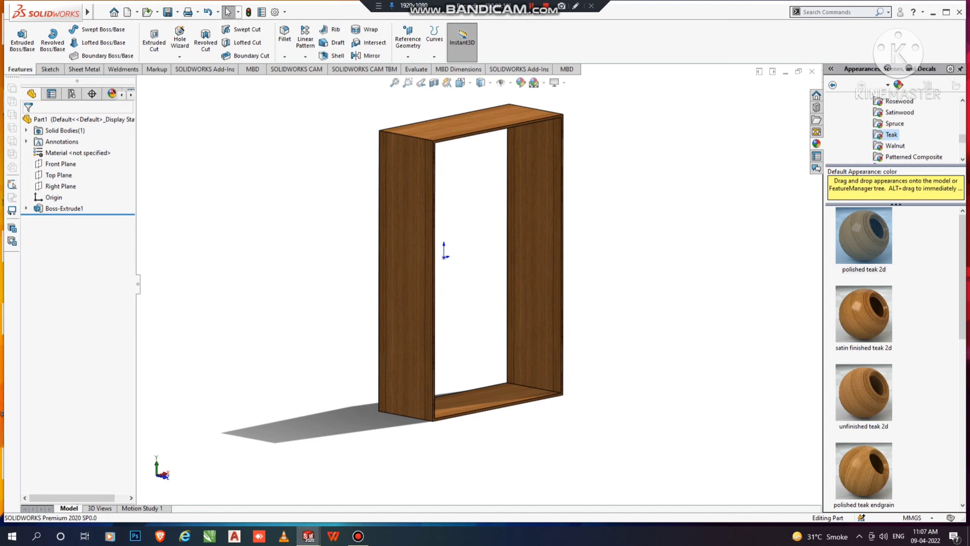
scroll(454, 115, "down", 5)
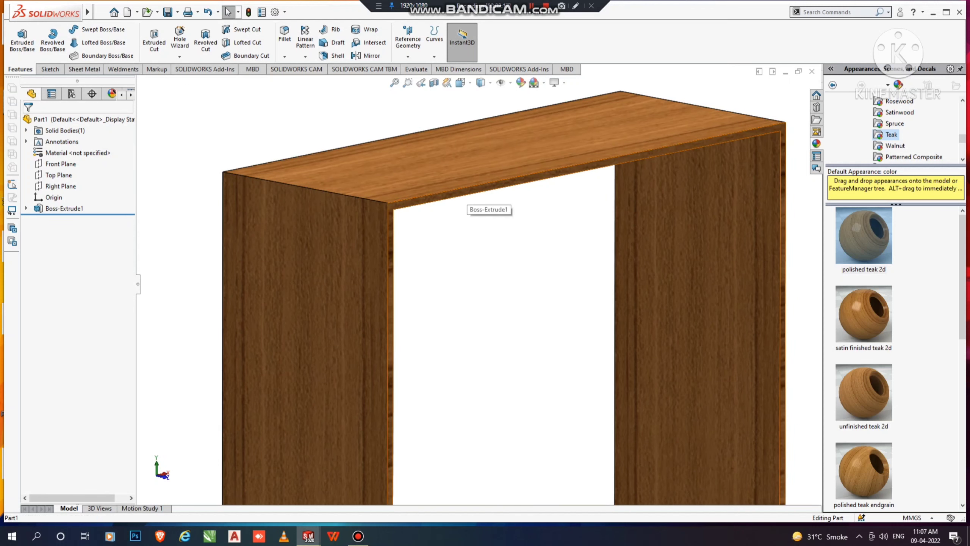
right_click(465, 190)
left_click(490, 175)
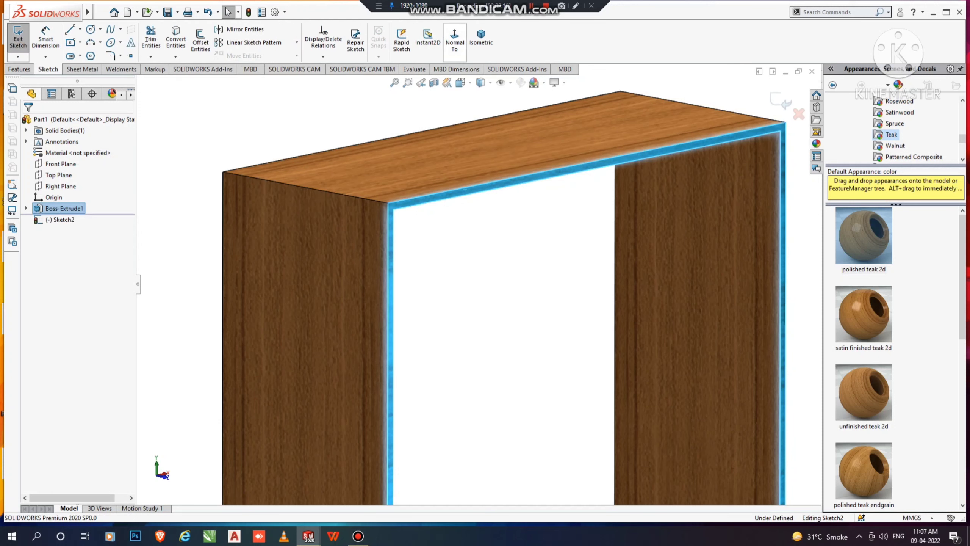
scroll(409, 105, "down", 1)
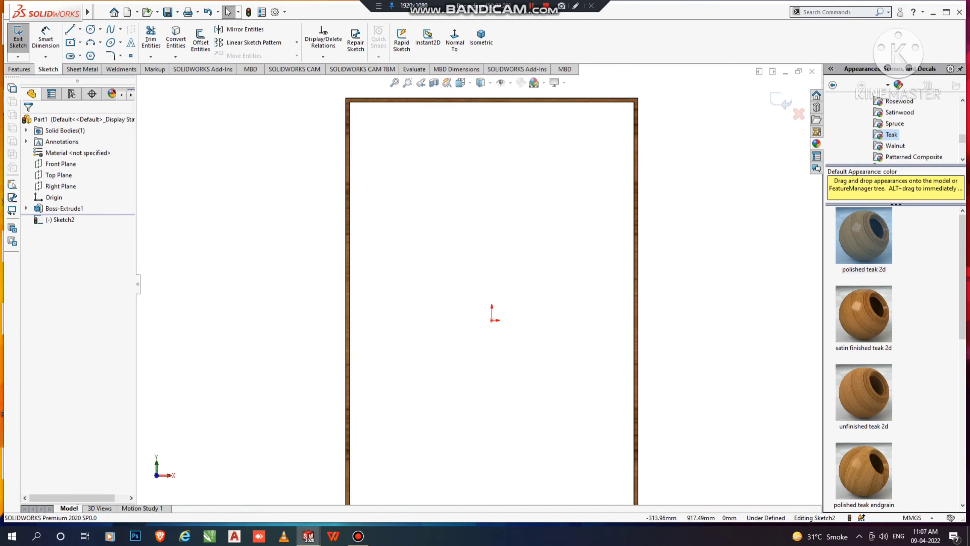
left_click(70, 29)
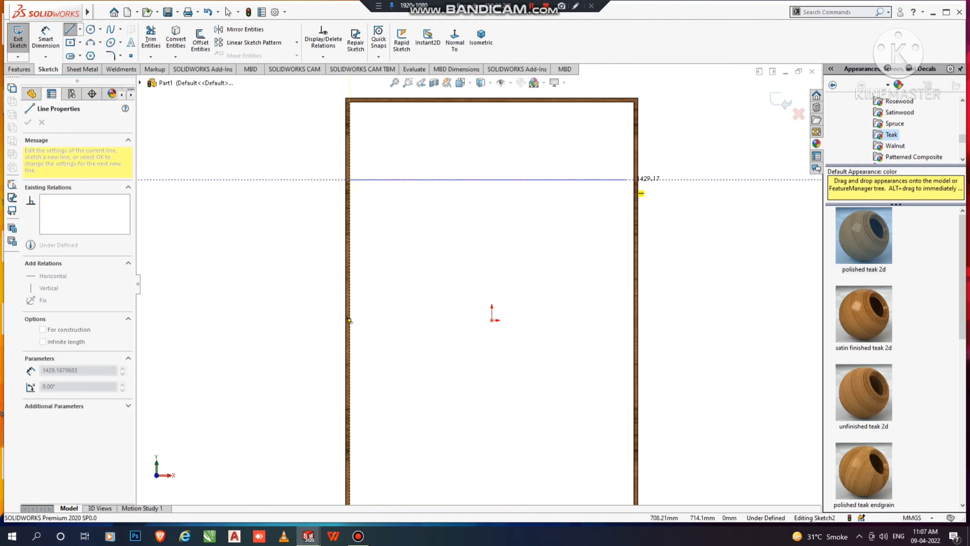
left_click(634, 179)
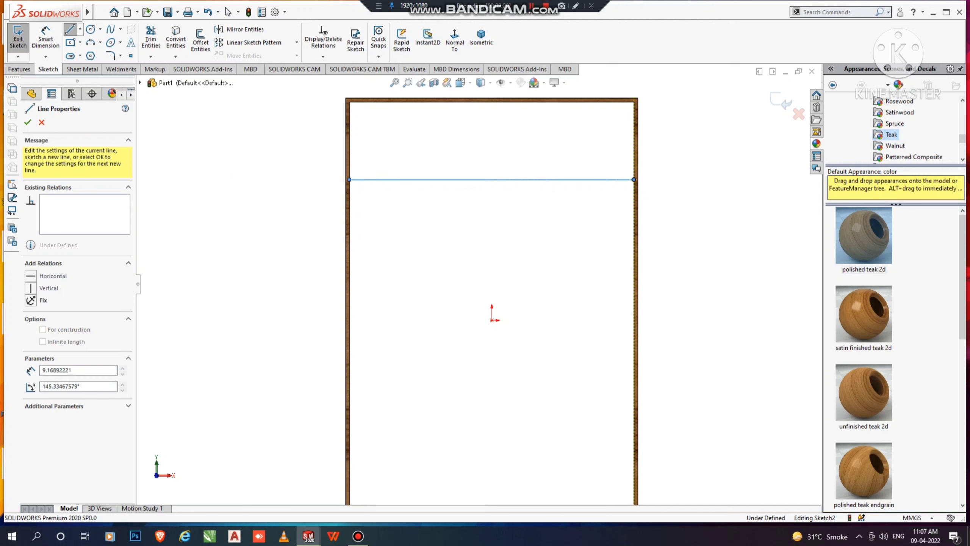
key("Escape")
key("Escape")
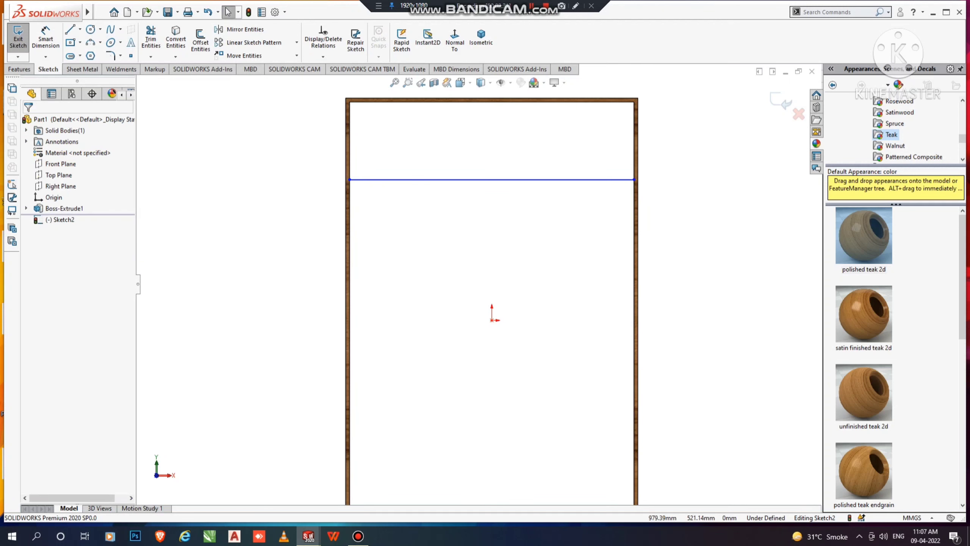
- Dimension the horizontal line from the frame's upper edge and set the distance to 442 mm
left_click(46, 38)
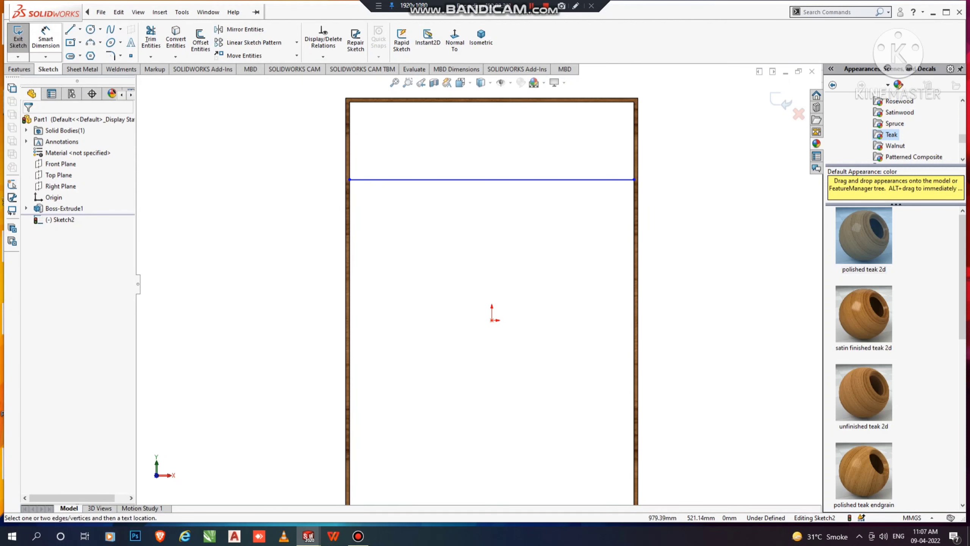
left_click(492, 101)
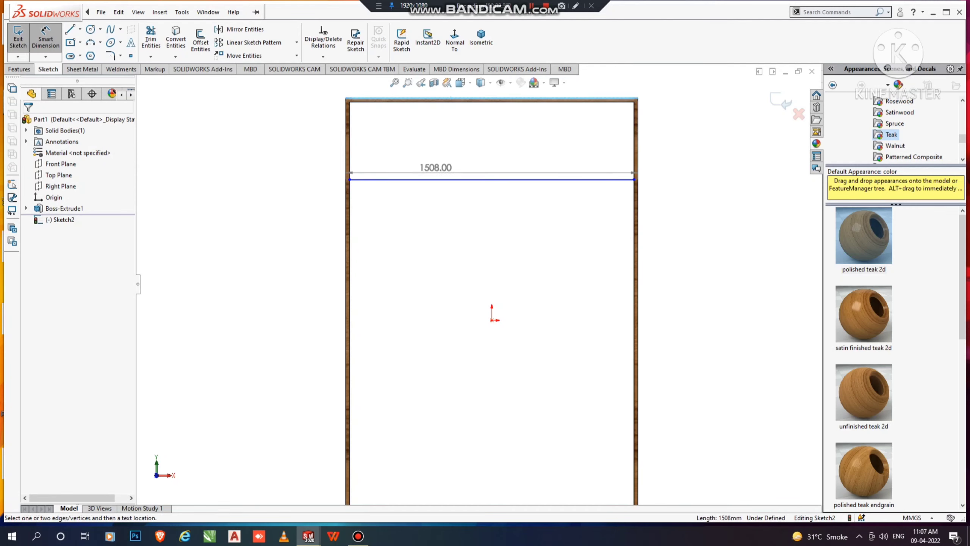
left_click(436, 179)
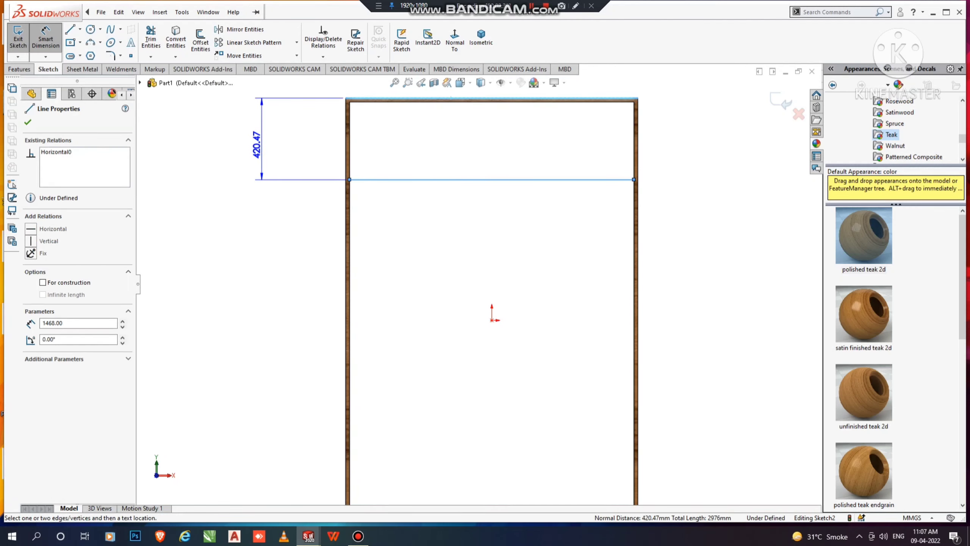
left_click(258, 146)
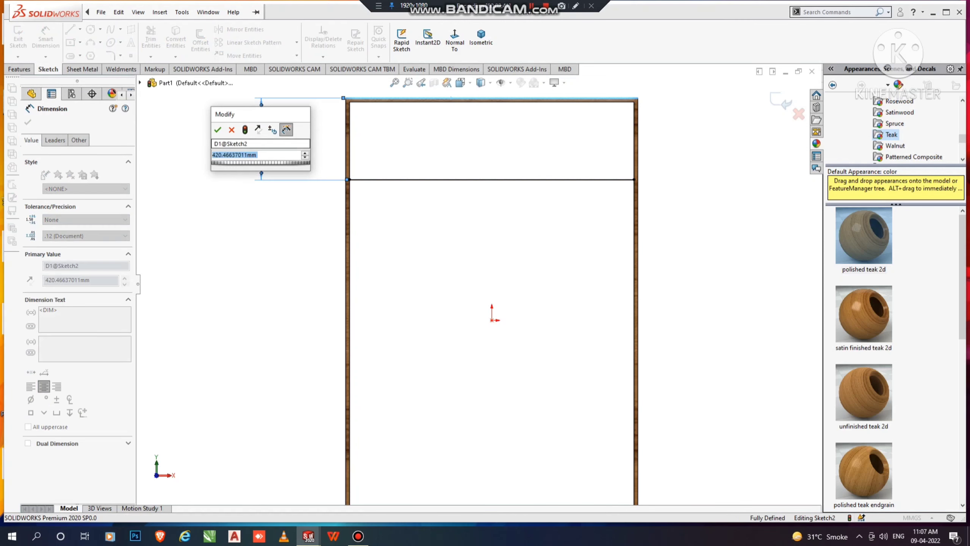
type("450")
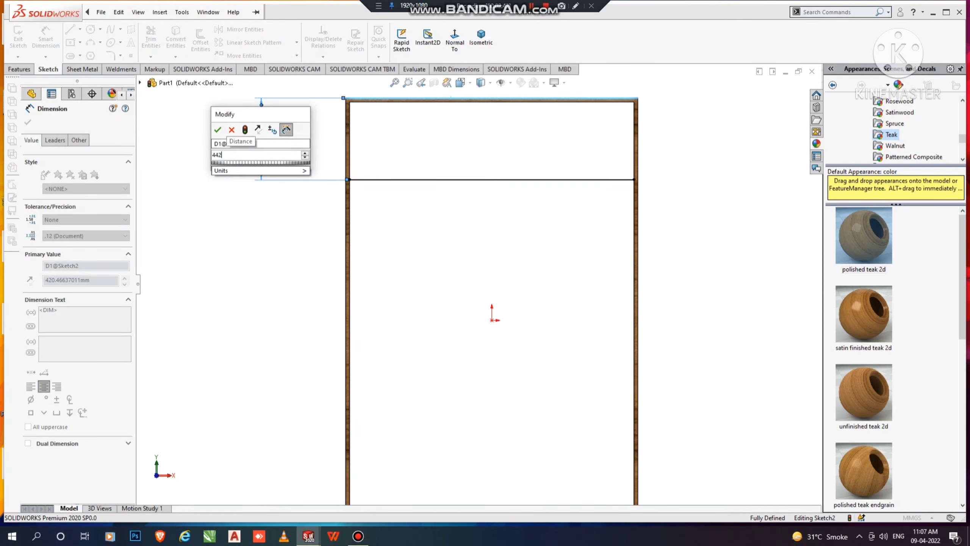
key("Return")
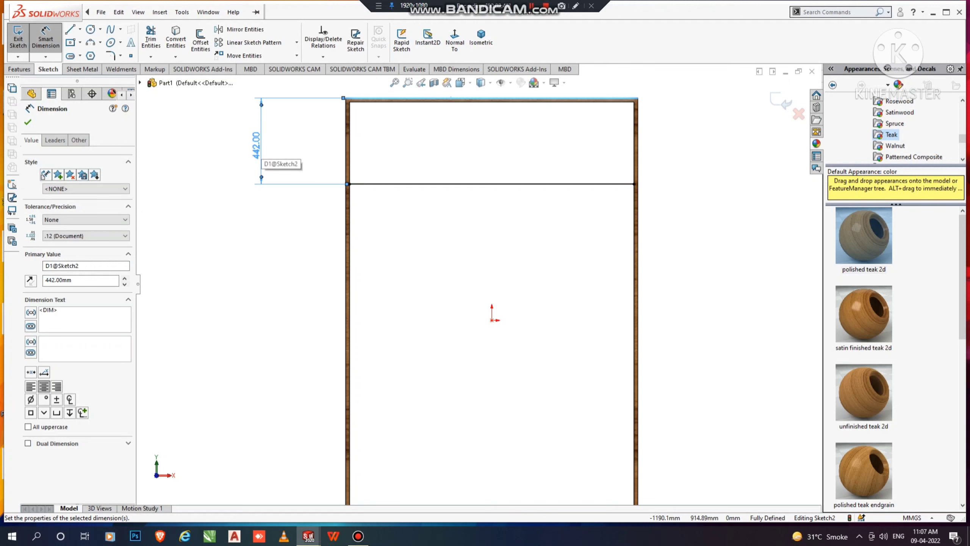
key("Escape")
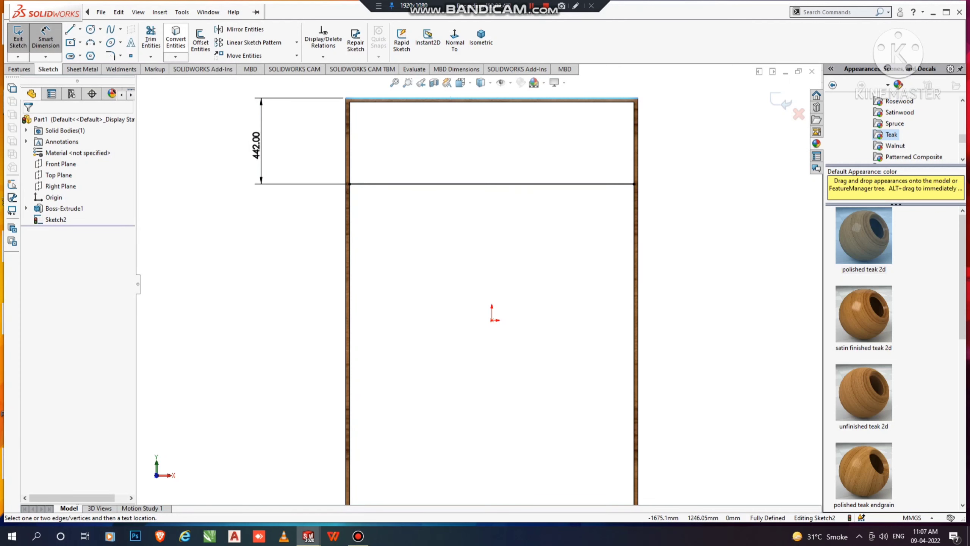
- Offset the horizontal line downward by 20 mm, closing both ends with line caps and keeping the added dimension
left_click(200, 41)
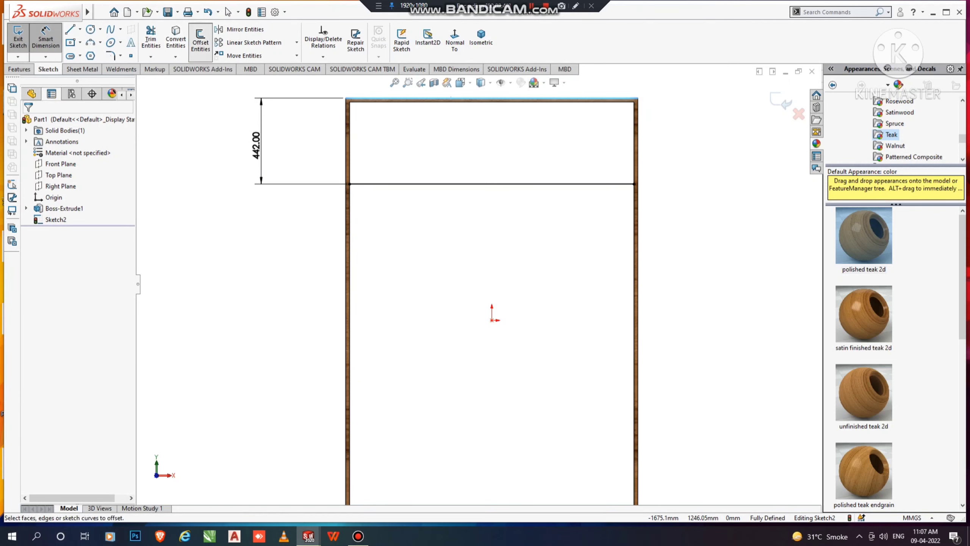
left_click(458, 184)
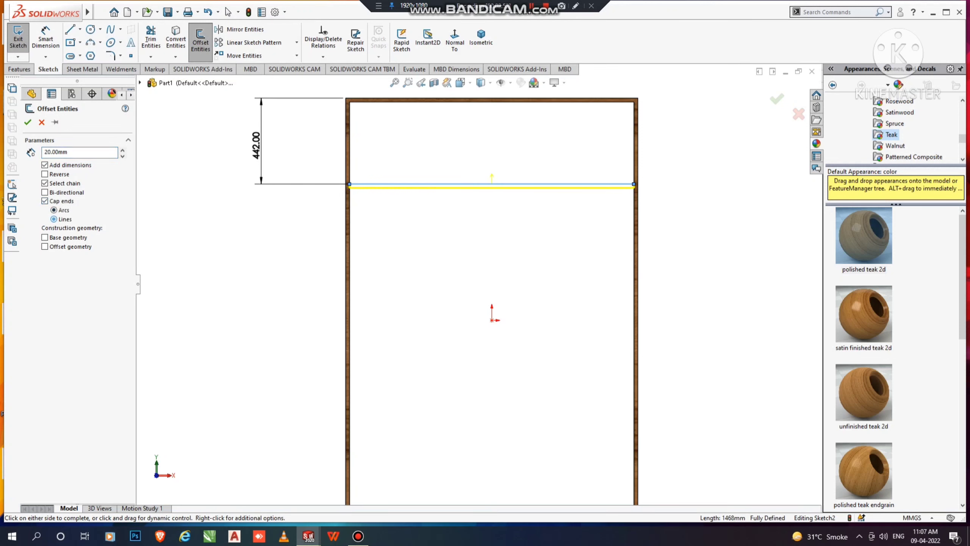
scroll(363, 162, "down", 4)
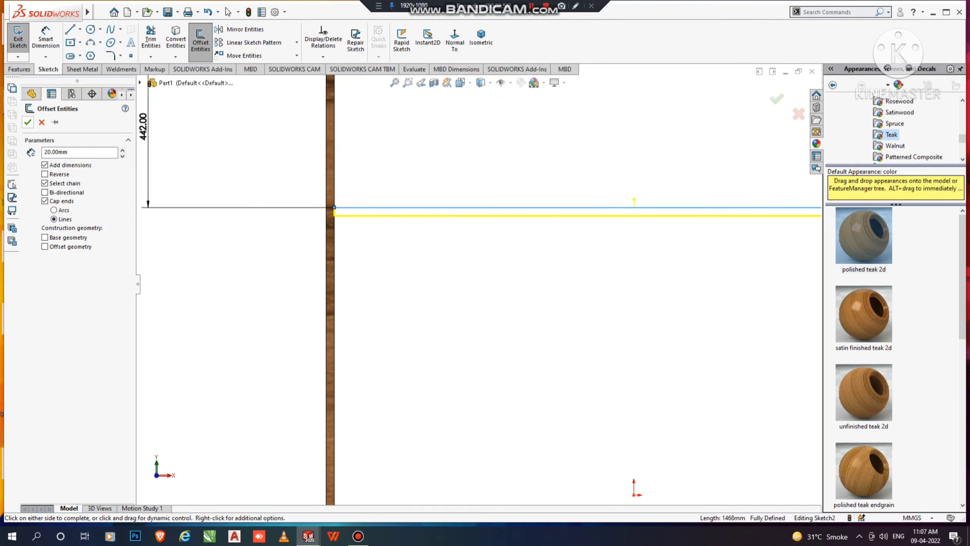
left_click(28, 122)
scroll(478, 285, "up", 3)
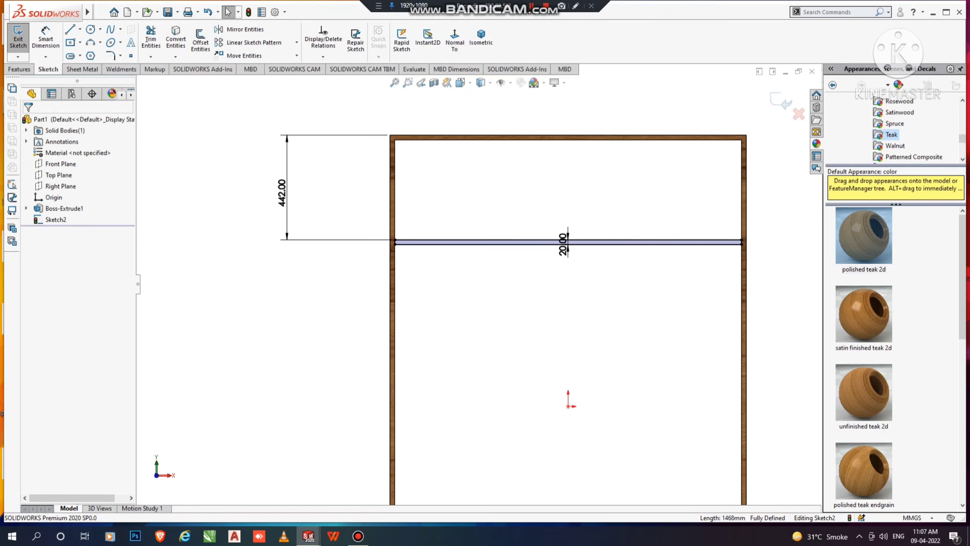
- Extrude the shelf profile 600 mm in the reversed direction, into the frame, with the result merged
left_click(19, 69)
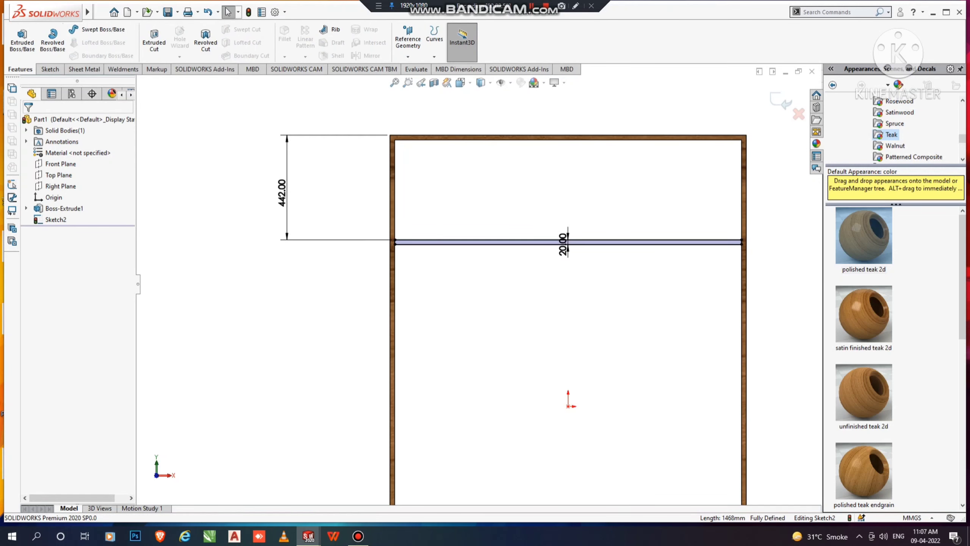
left_click(22, 38)
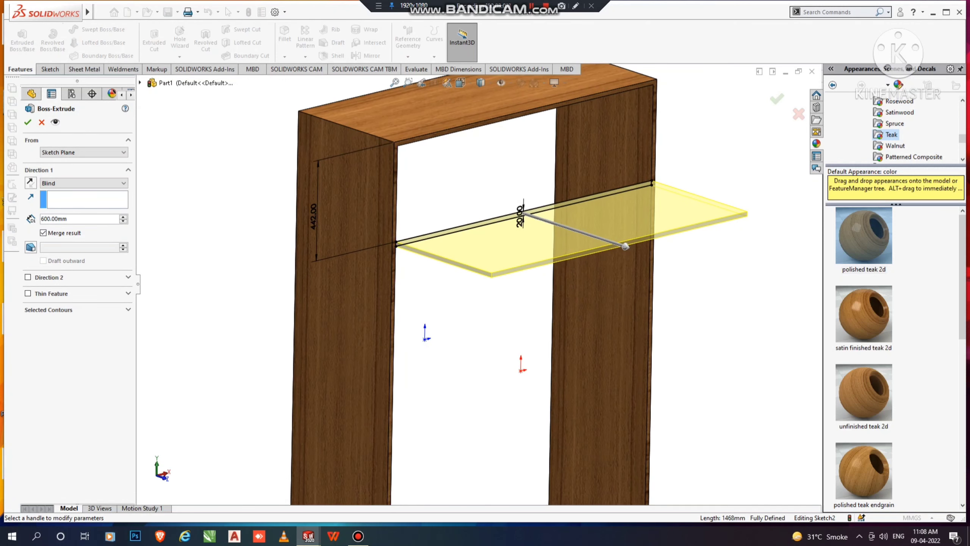
left_click(31, 183)
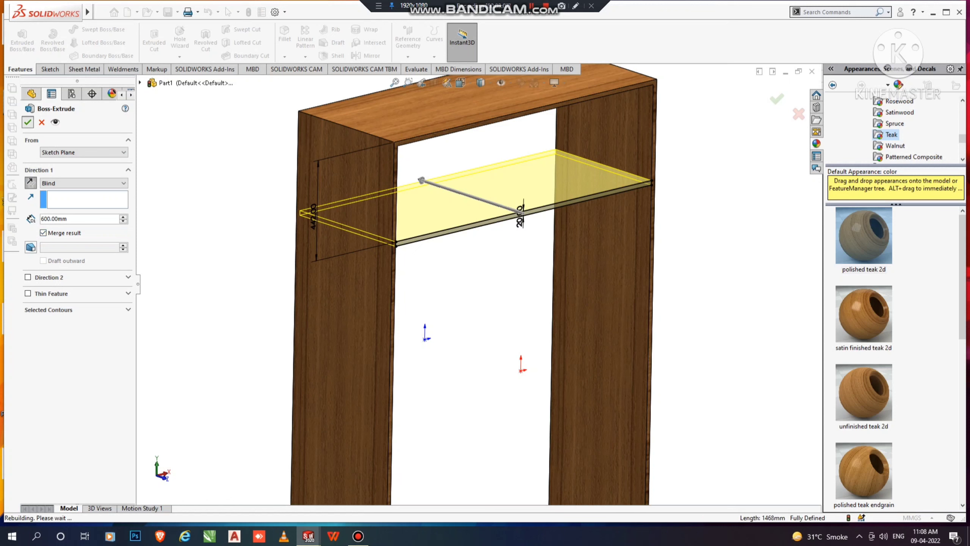
left_click(27, 122)
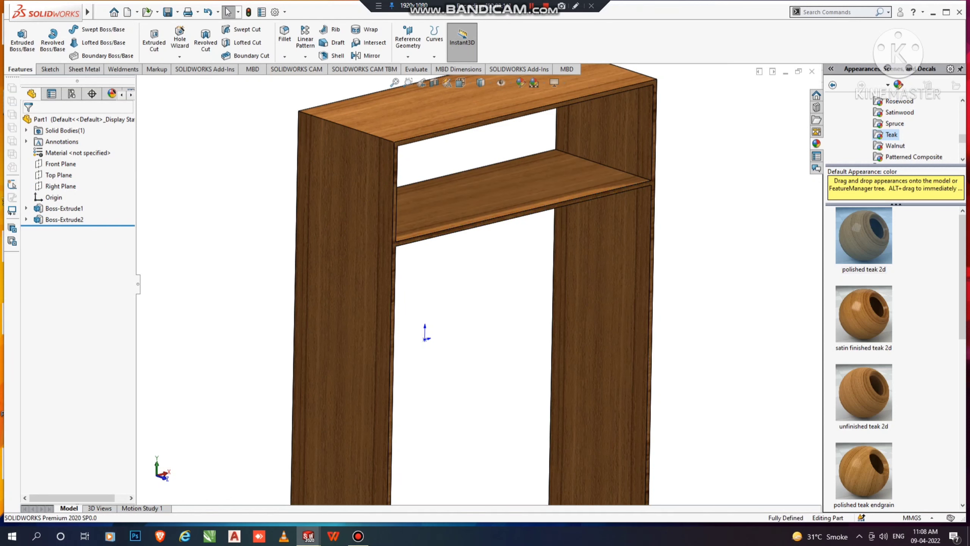
- On the frame's front face, sketch a vertical line from the shelf to the frame's bottom edge, about 922 mm from its outer left edge
scroll(565, 181, "down", 3)
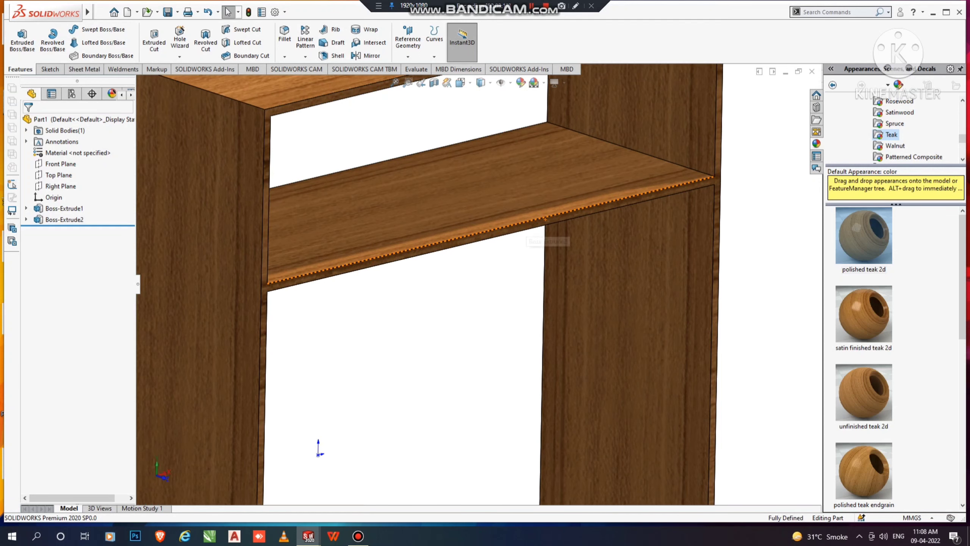
right_click(522, 225)
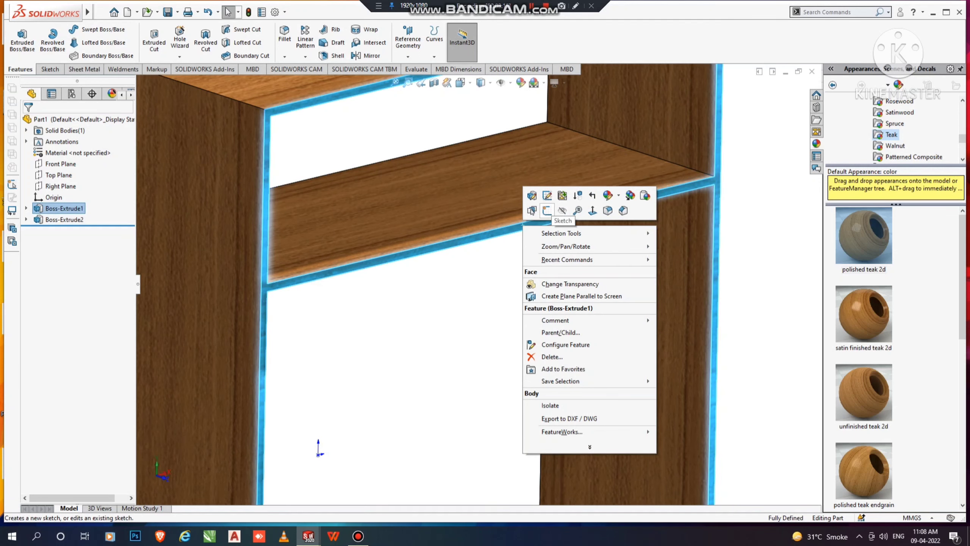
left_click(550, 209)
left_click(454, 39)
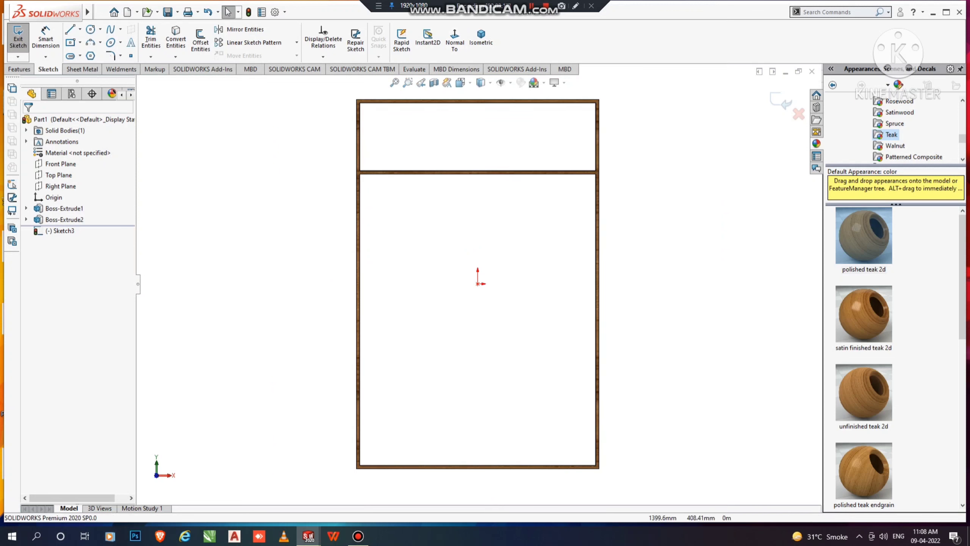
left_click(69, 30)
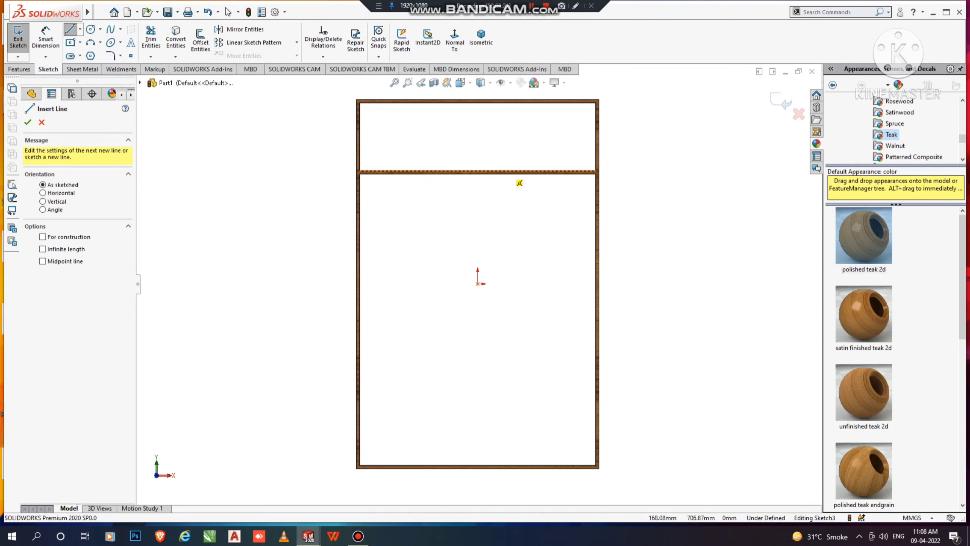
left_click(477, 170)
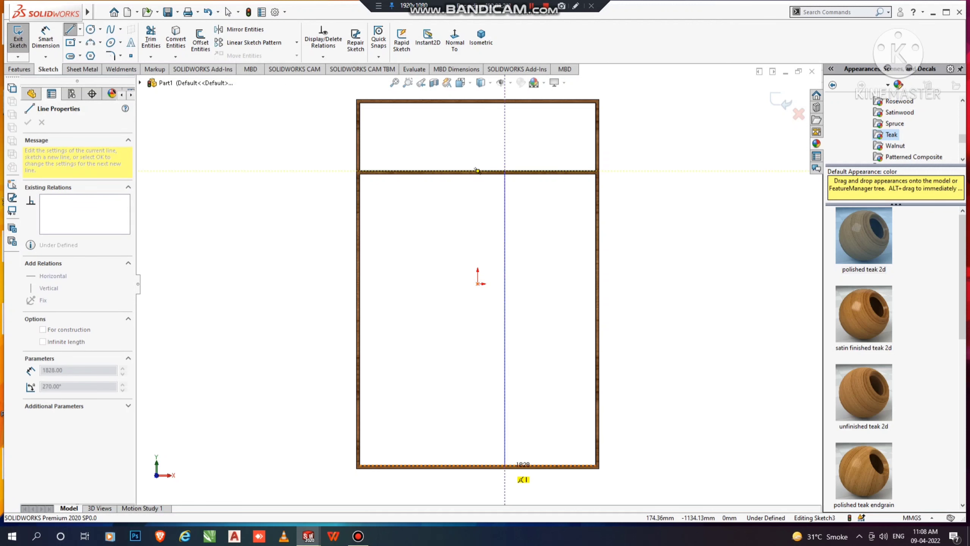
left_click(505, 468)
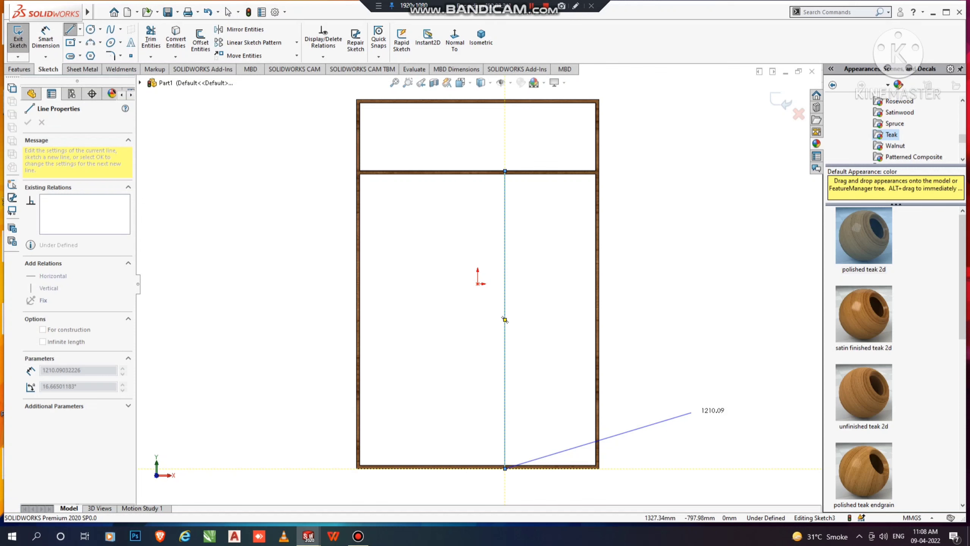
key("Escape")
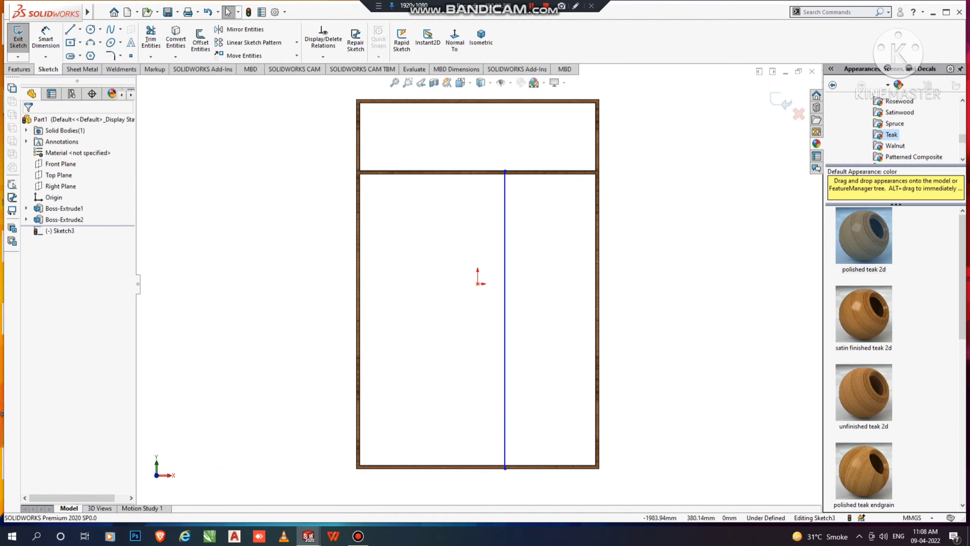
- Dimension the vertical line from the frame's outer left edge and set the distance to 952 mm
left_click(45, 36)
left_click(358, 214)
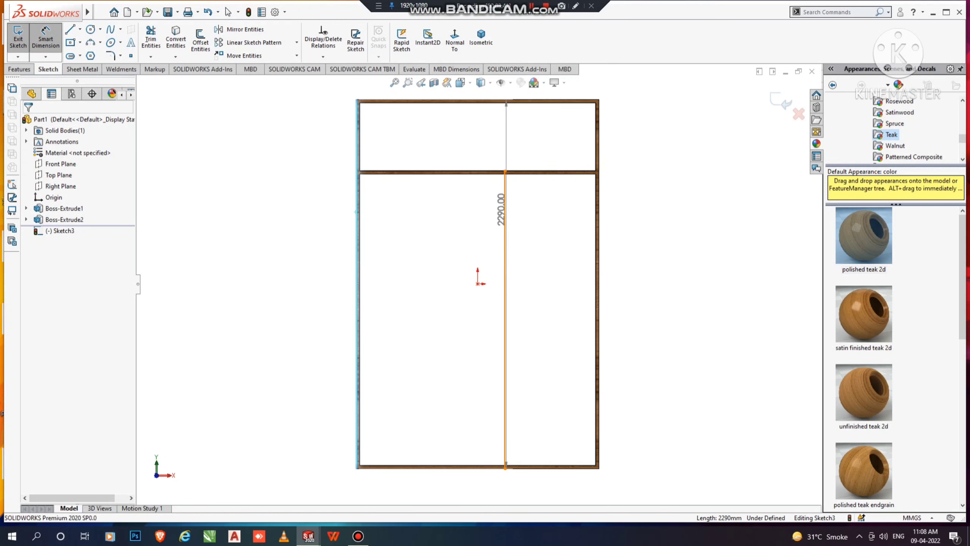
left_click(505, 210)
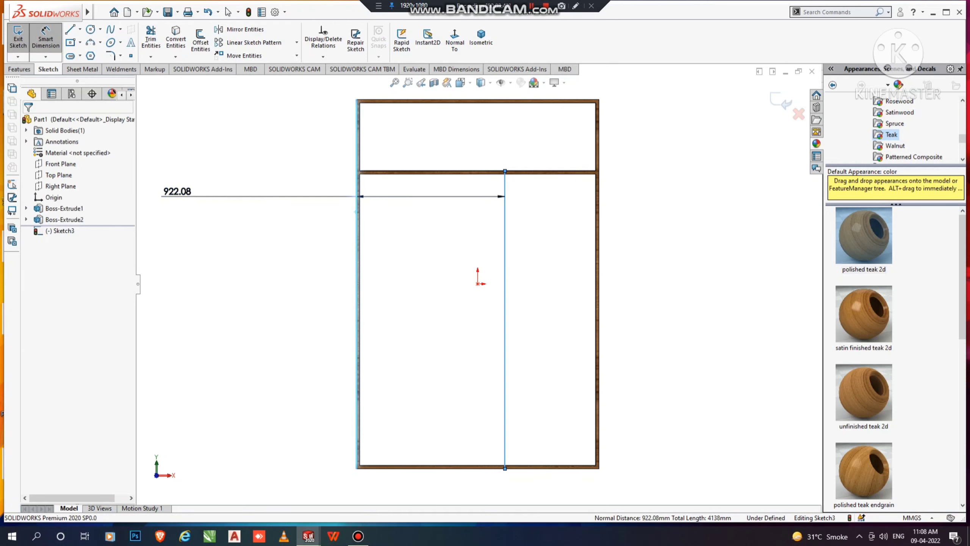
left_click(177, 193)
type("952")
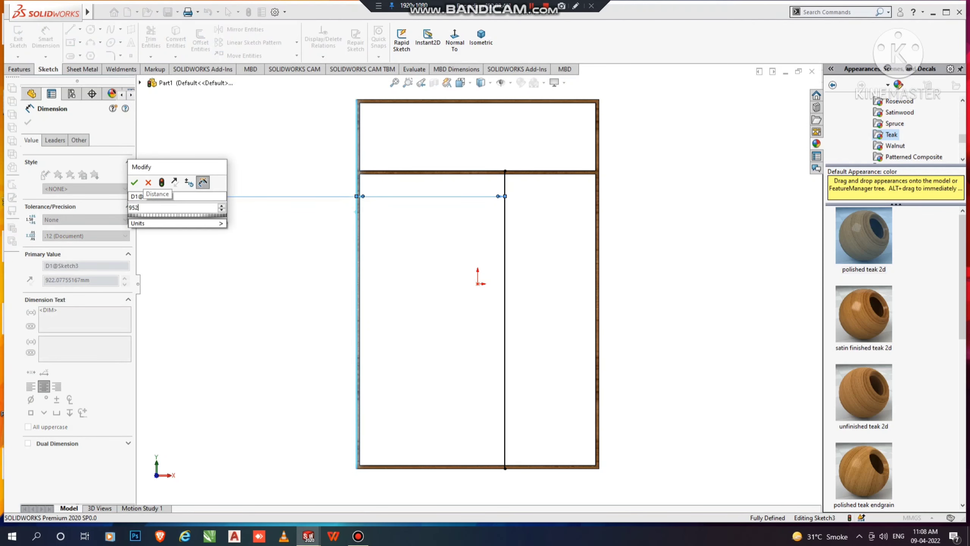
key("Return")
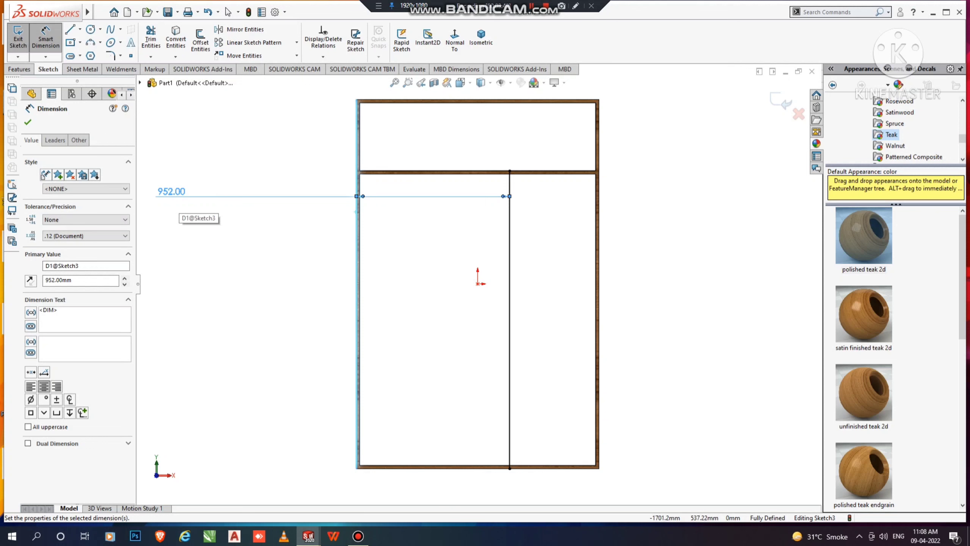
key("Escape")
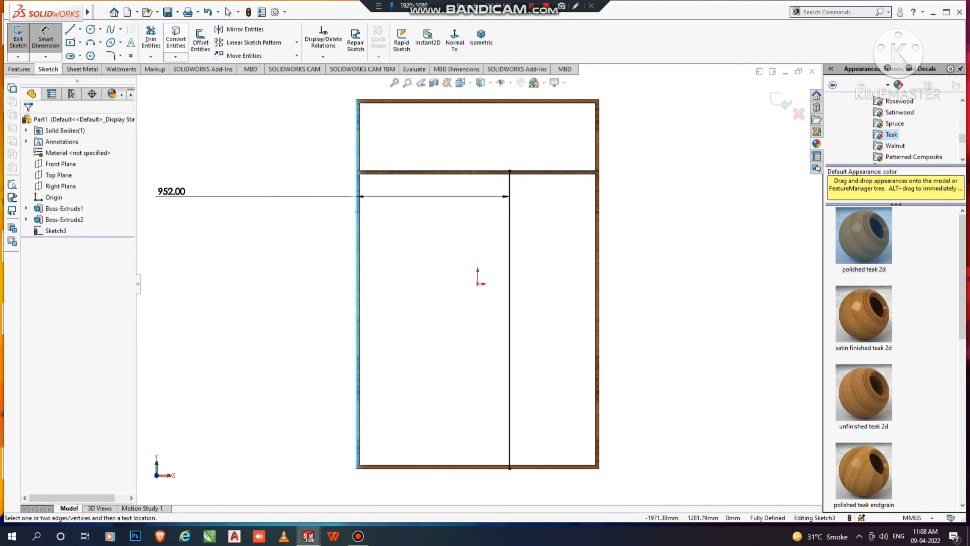
- Offset the vertical line 20 mm to the left, closing both ends with line caps and keeping the added dimension
left_click(200, 38)
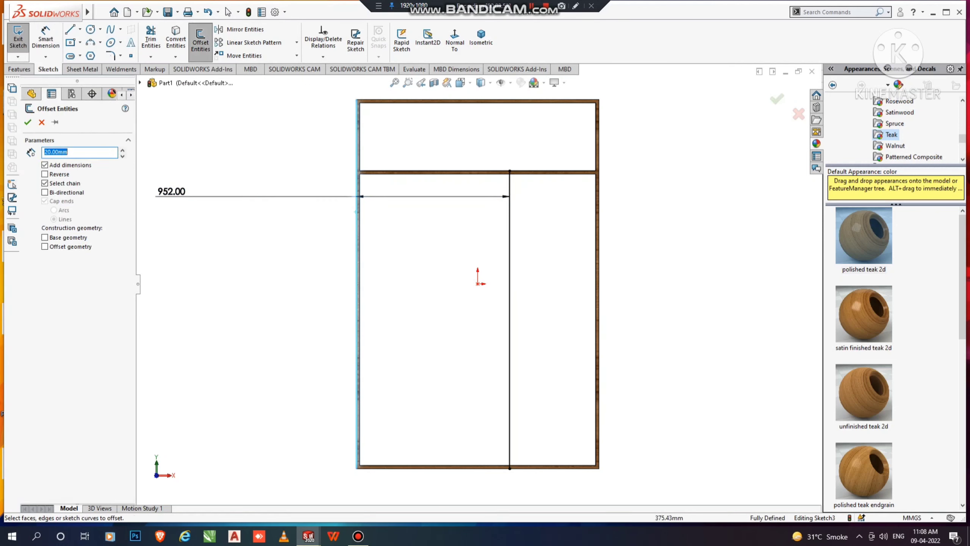
left_click(509, 319)
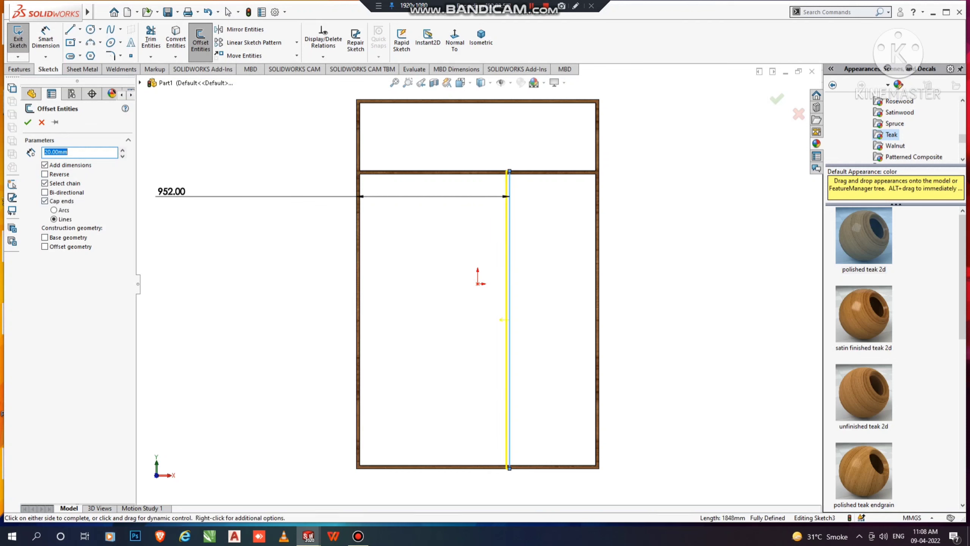
left_click(27, 122)
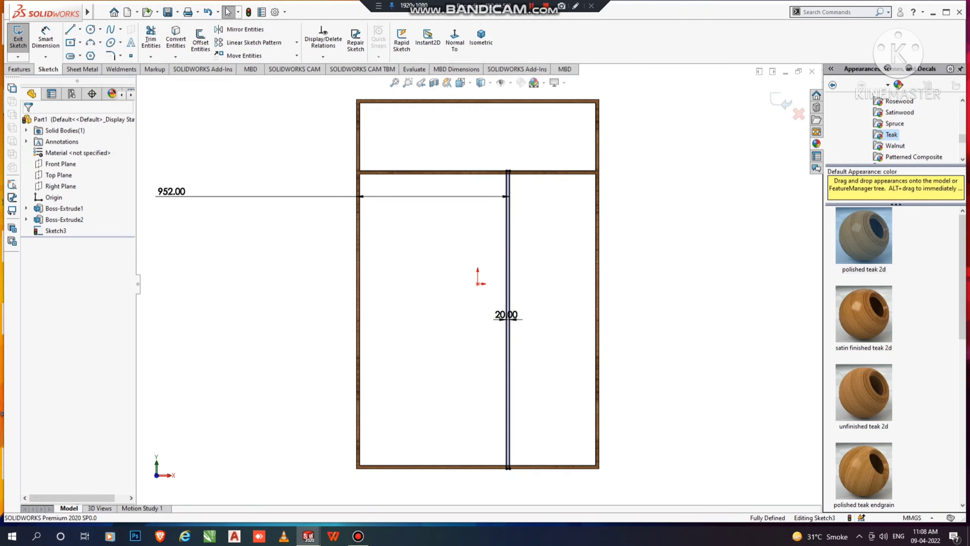
- Extrude the divider profile 600 mm in the reversed direction, into the frame, with the result merged
middle_click_drag(272, 245, 290, 240)
middle_click_drag(290, 281, 310, 301)
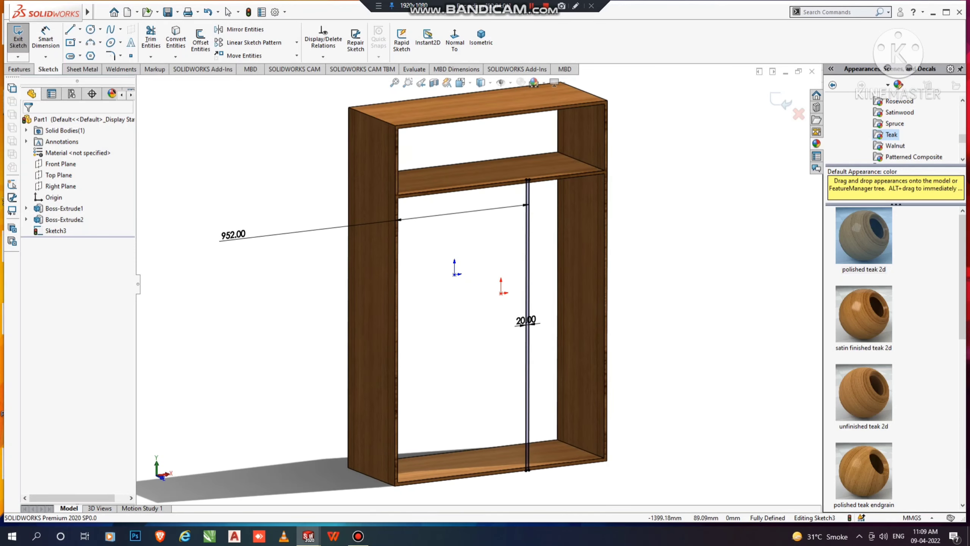
left_click(19, 69)
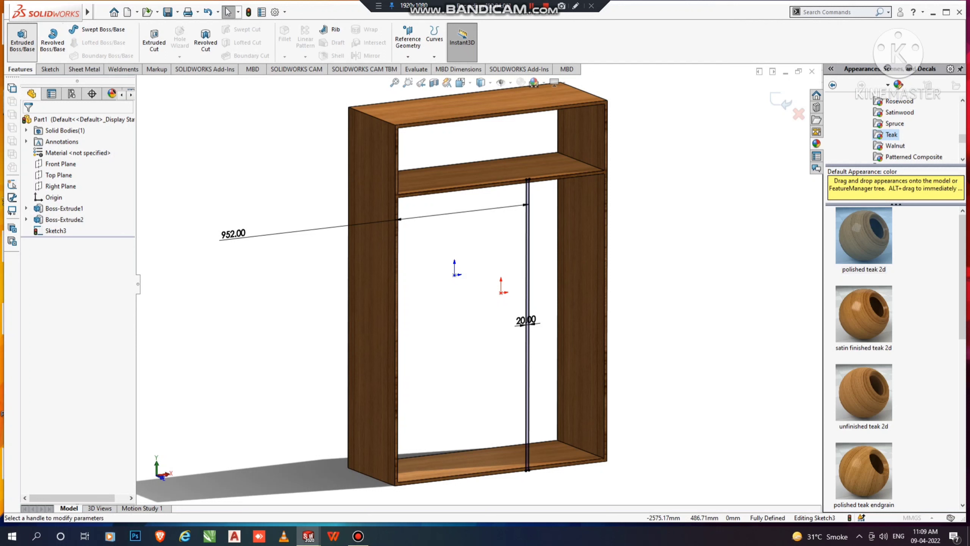
left_click(22, 39)
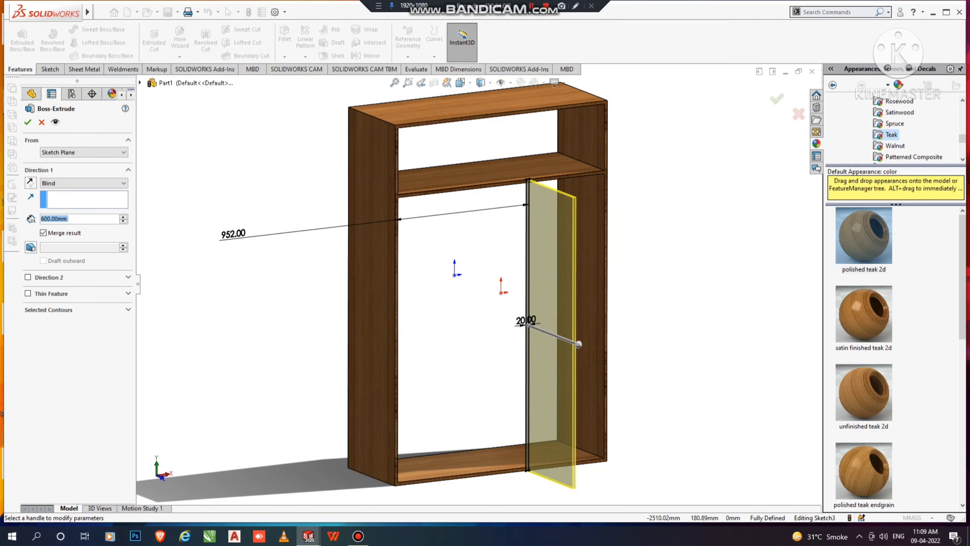
left_click(31, 183)
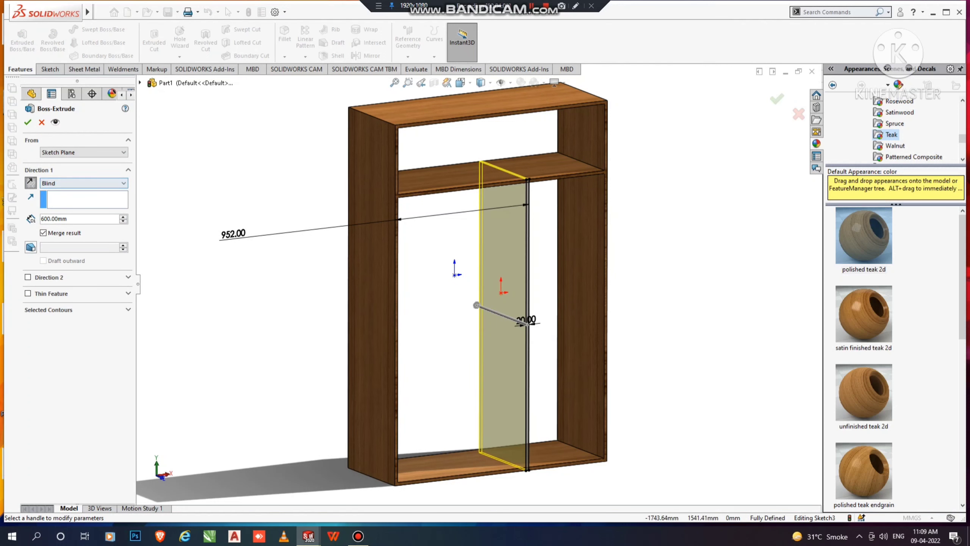
key("Return")
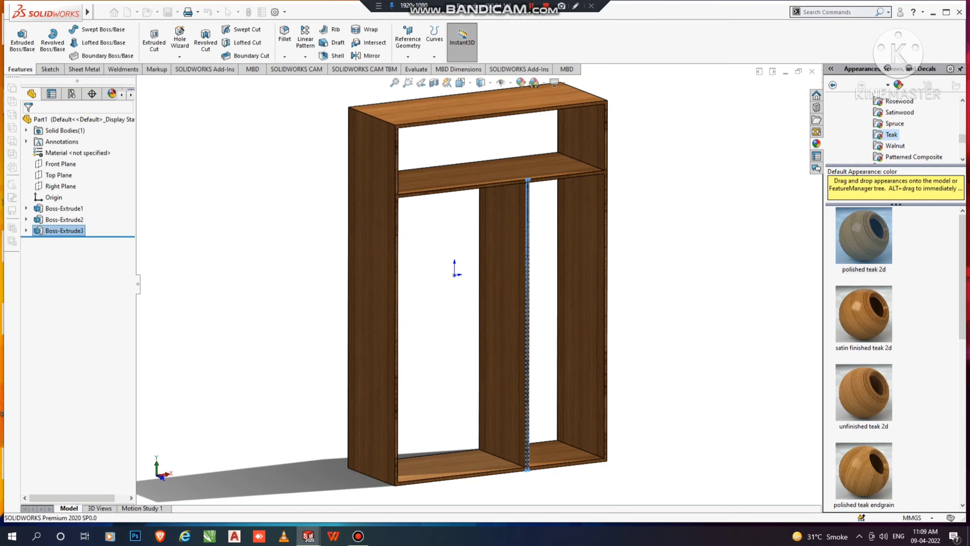
key("Escape")
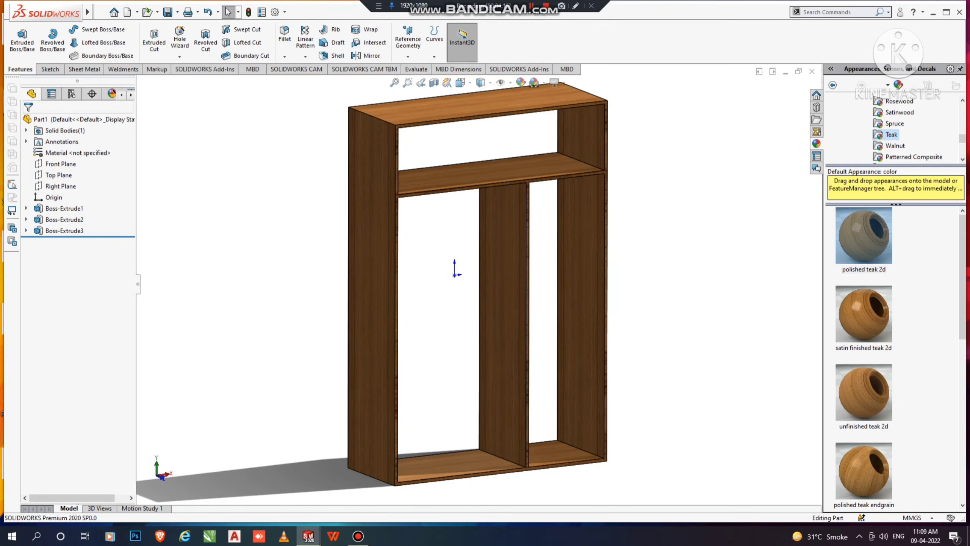
- On the front face, sketch a 952 mm horizontal line from the left side panel to the divider, about 381 mm below the shelf
scroll(504, 183, "down", 3)
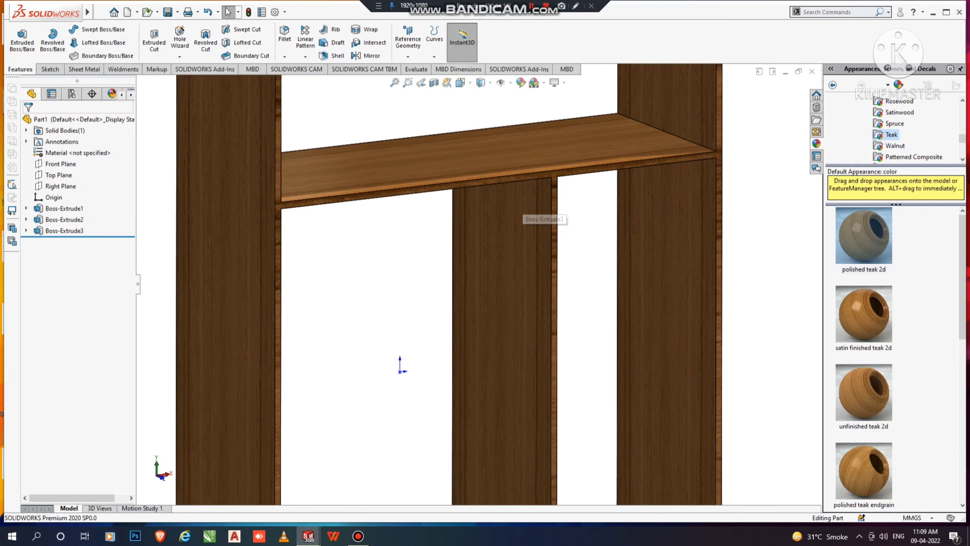
right_click(555, 174)
left_click(596, 143)
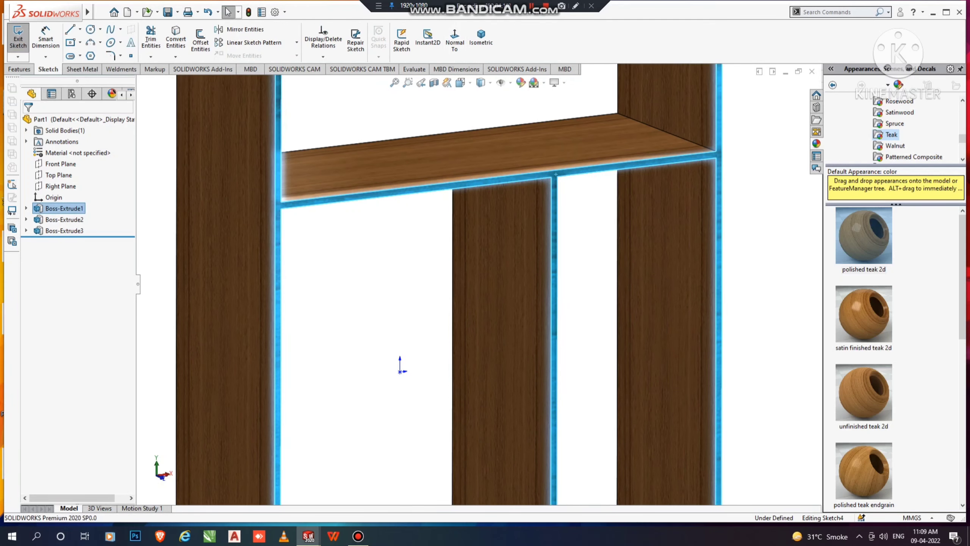
left_click(454, 39)
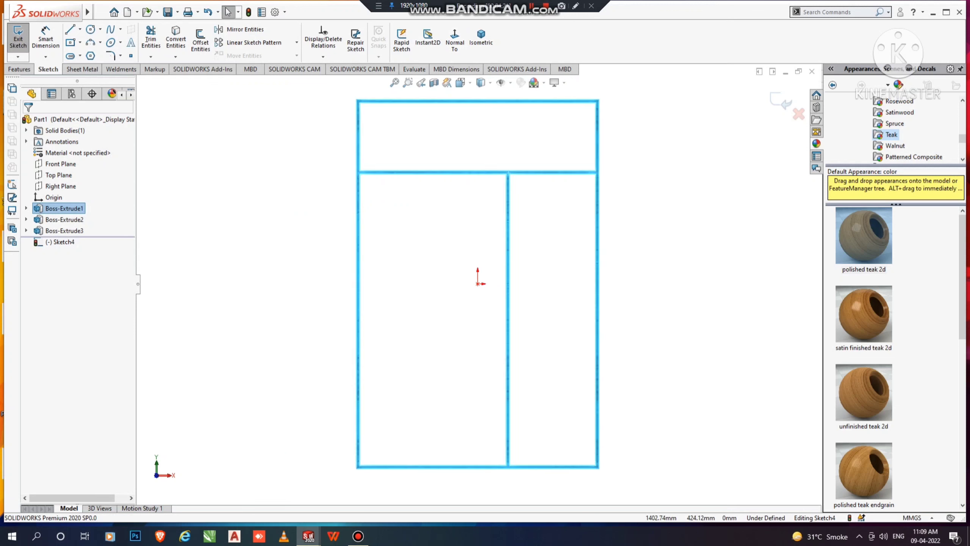
left_click(69, 29)
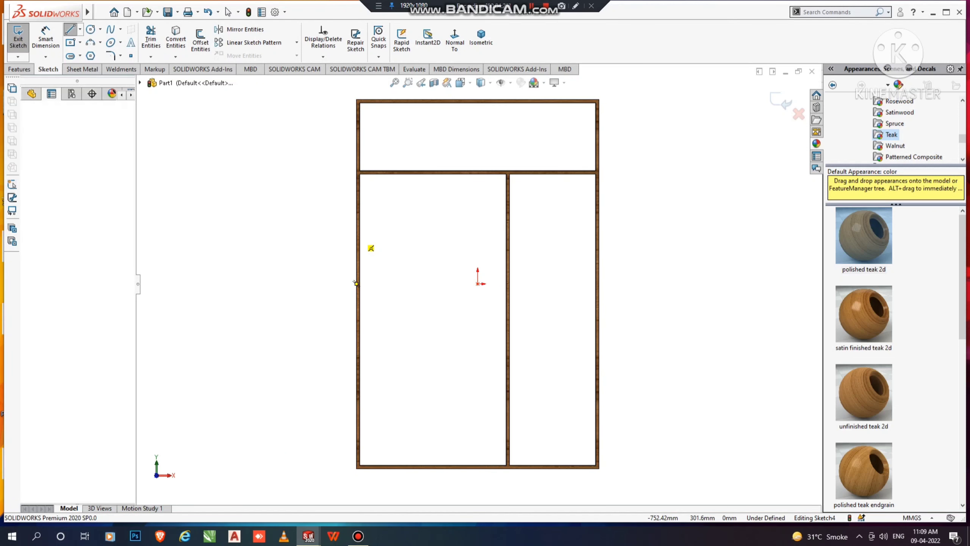
left_click(359, 235)
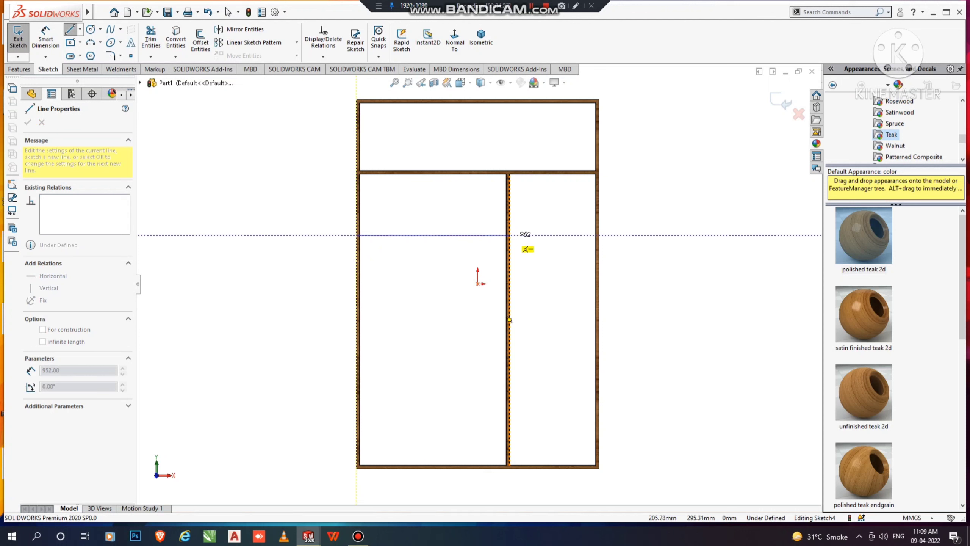
left_click(510, 235)
key("Escape")
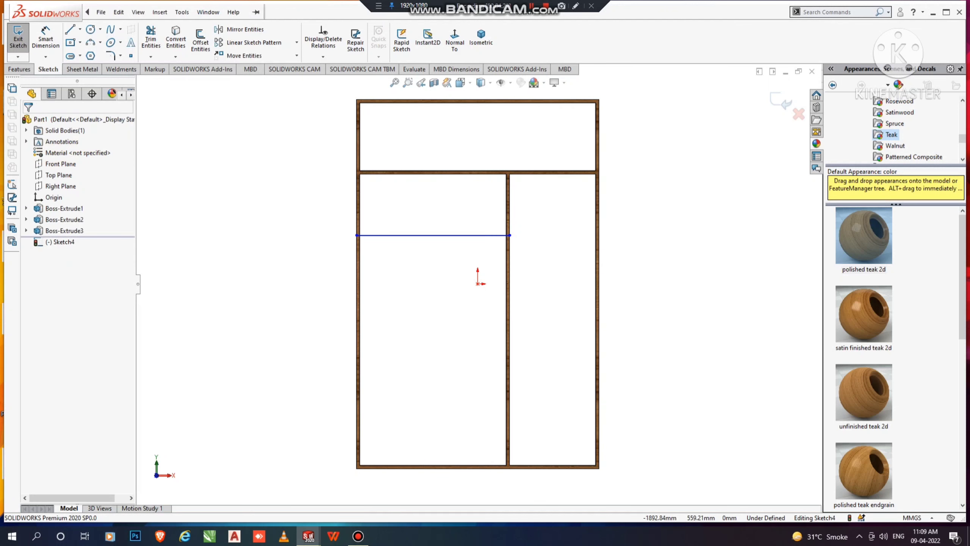
- Dimension the new horizontal line from the shelf's lower edge and set the distance to 304 mm
left_click(45, 38)
scroll(438, 239, "down", 3)
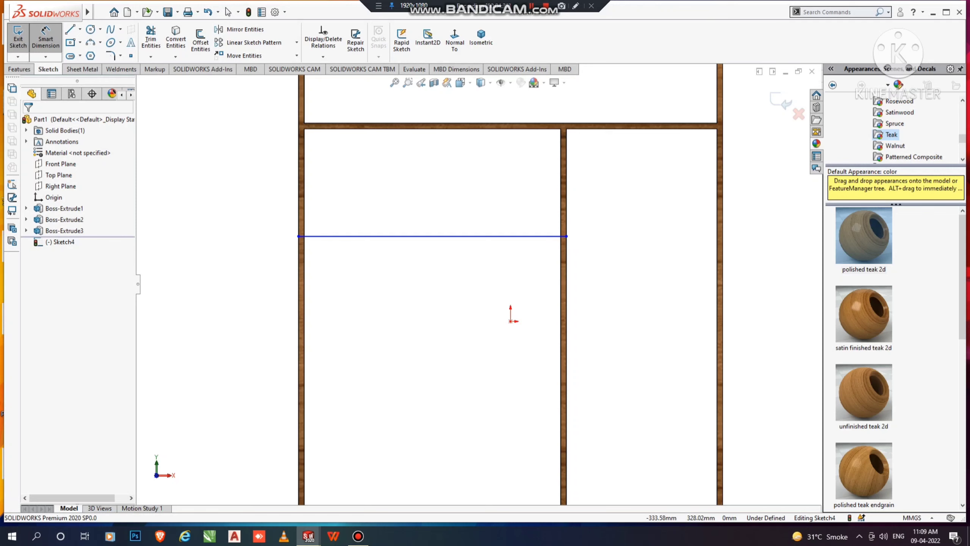
left_click(336, 236)
left_click(334, 129)
left_click(213, 178)
type("304")
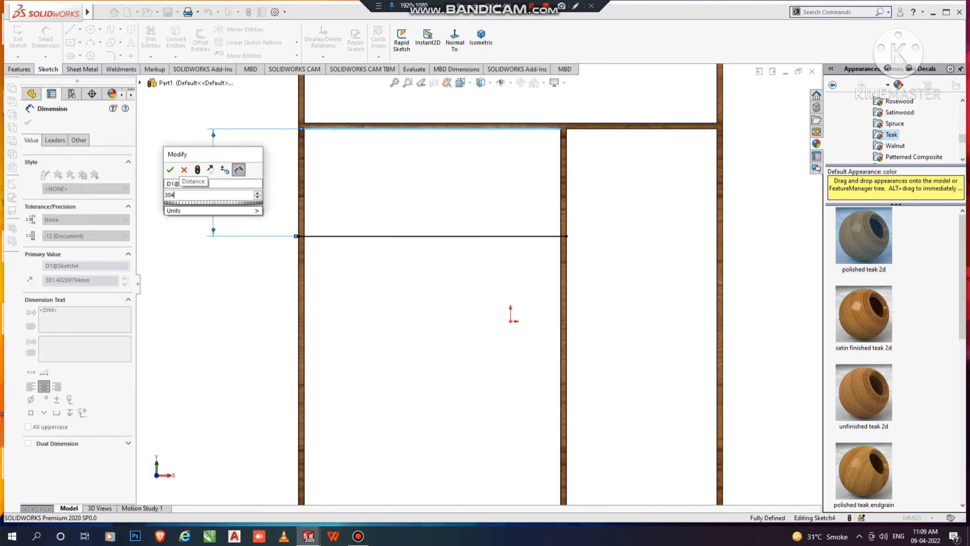
key("Return")
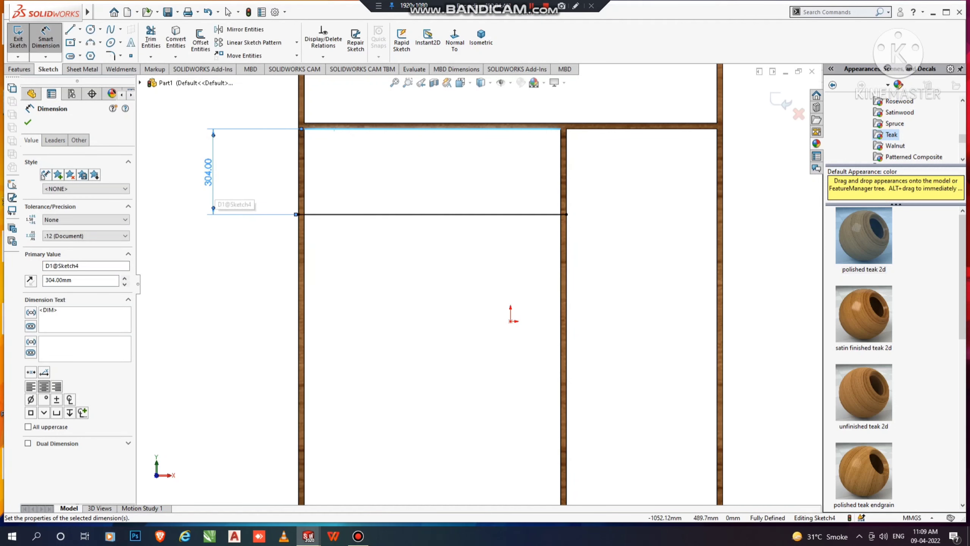
key("Escape")
- Offset the line between the left side panel and divider downward by 20 mm, with line-capped ends and the added dimension
mouse_move(137, 12)
left_click(200, 41)
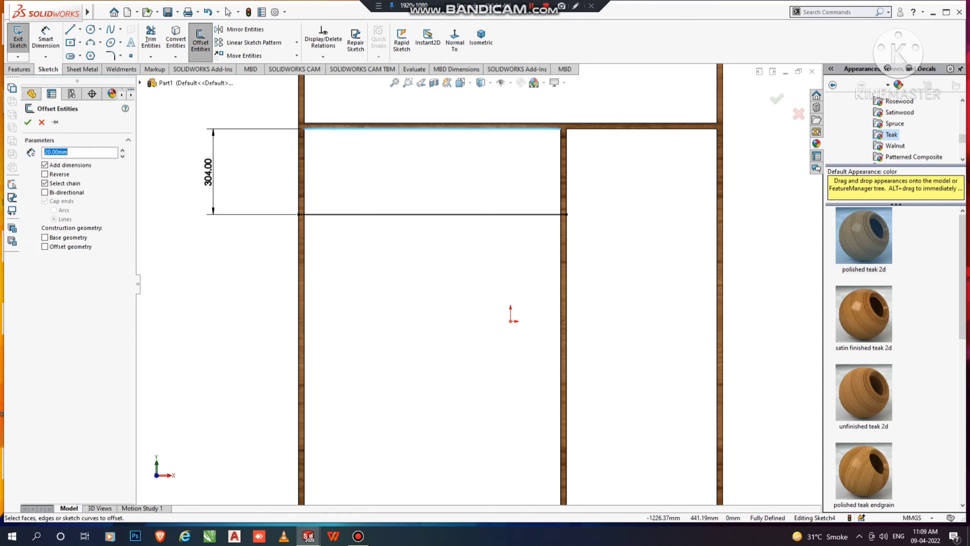
left_click(432, 215)
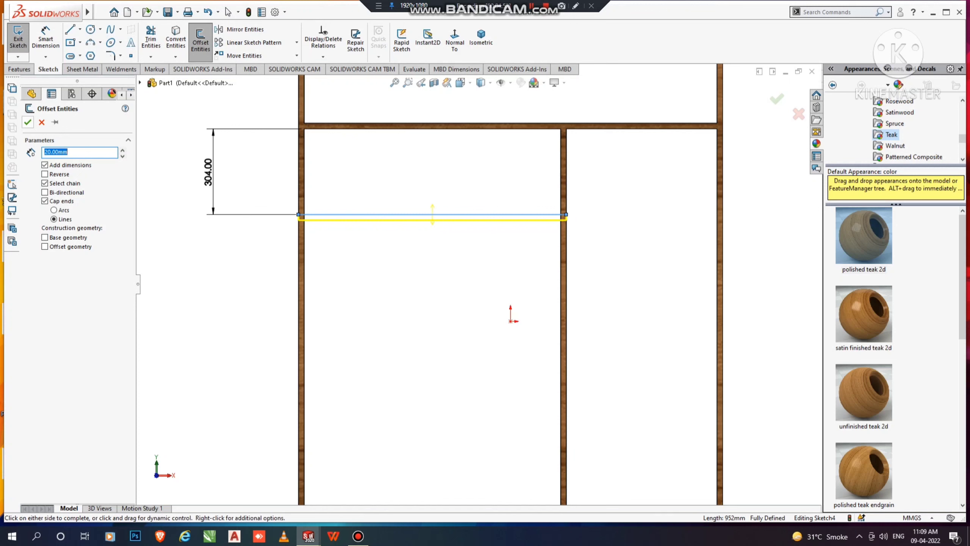
left_click(28, 122)
- Extrude the 20 mm shelf profile 600 mm in the reversed direction, into the frame, with the result merged
scroll(477, 284, "up", 1)
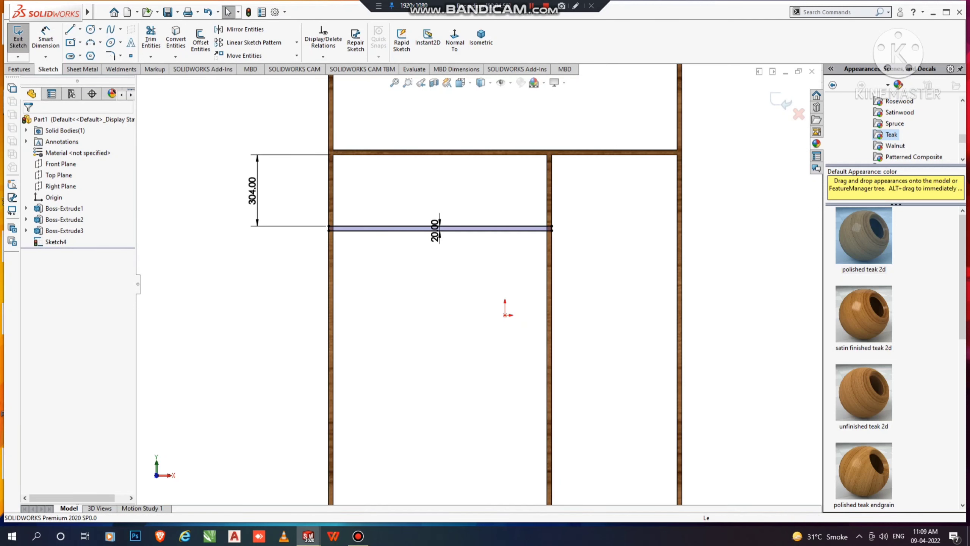
middle_click_drag(330, 305, 397, 331)
scroll(284, 268, "up", 2)
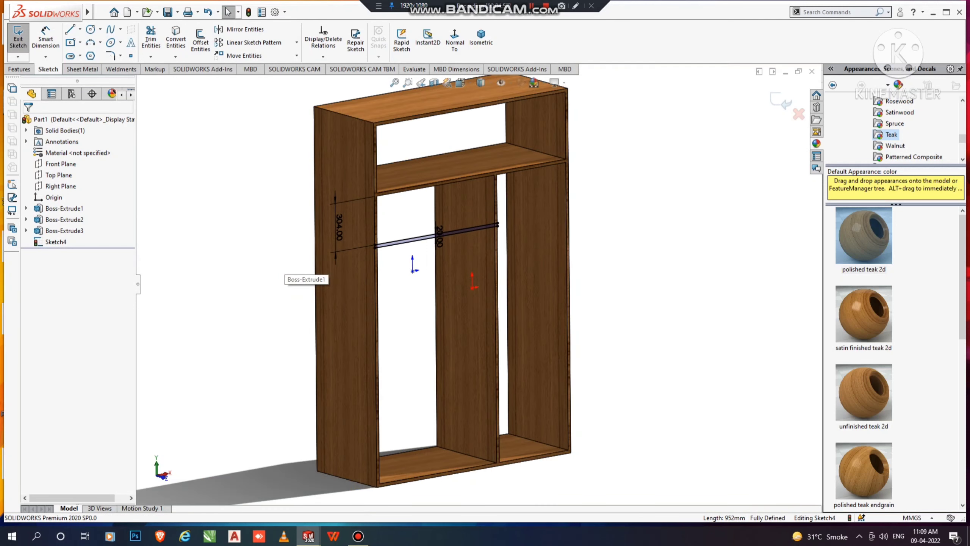
scroll(284, 267, "down", 2)
left_click(19, 69)
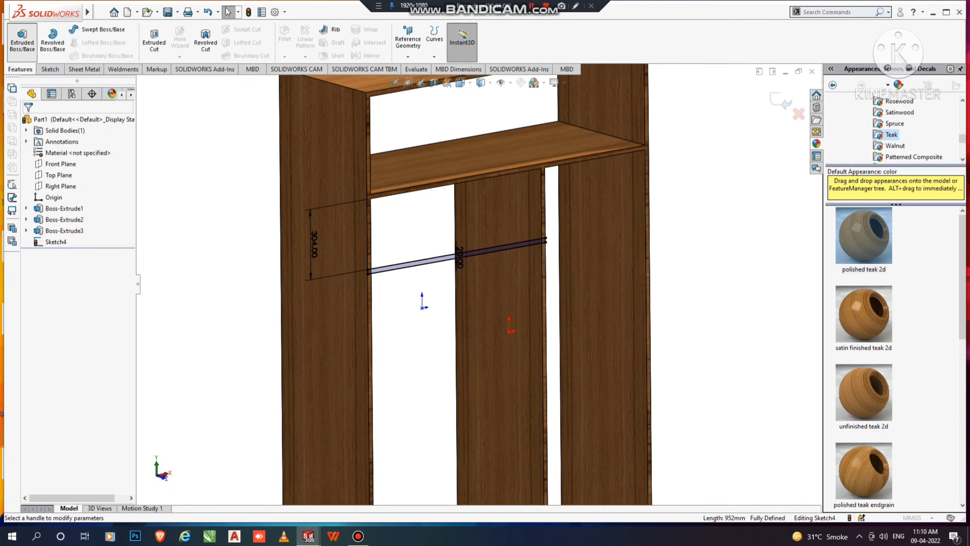
left_click(22, 40)
left_click(31, 182)
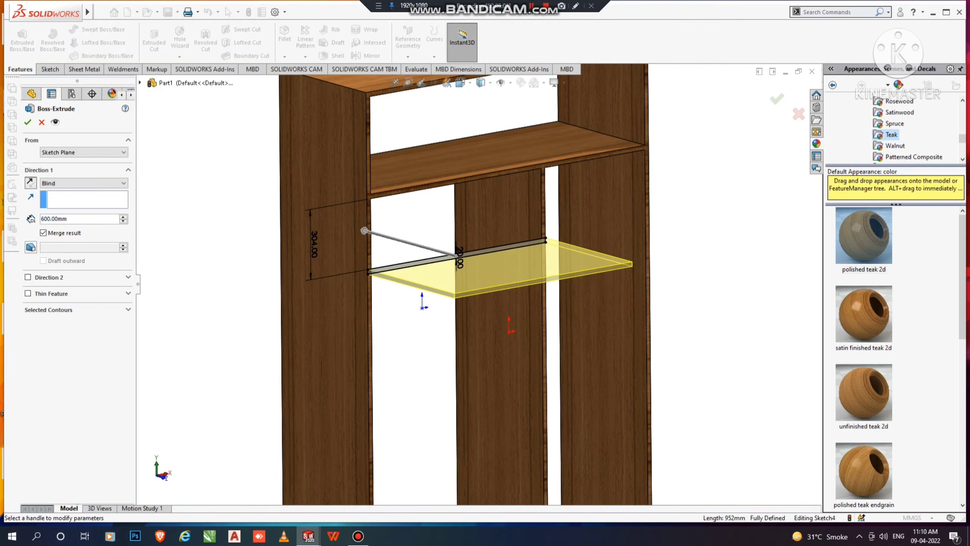
left_click(28, 122)
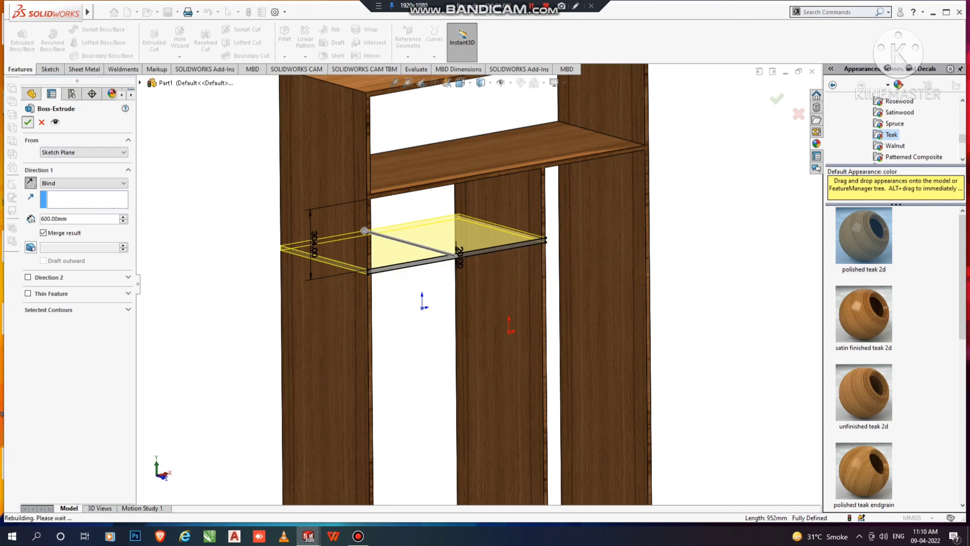
key("Escape")
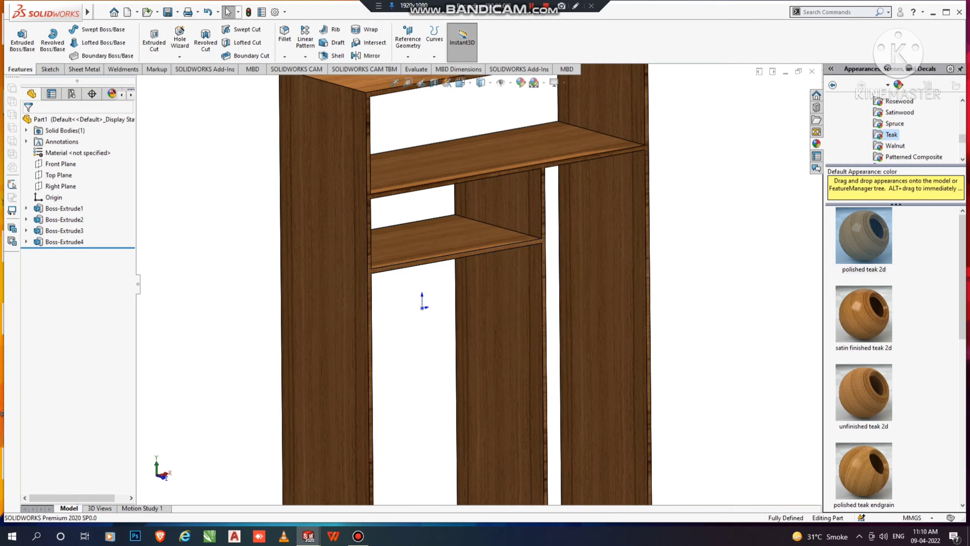
- Start a new sketch on the wardrobe's front face and view it square-on
scroll(304, 337, "up", 2)
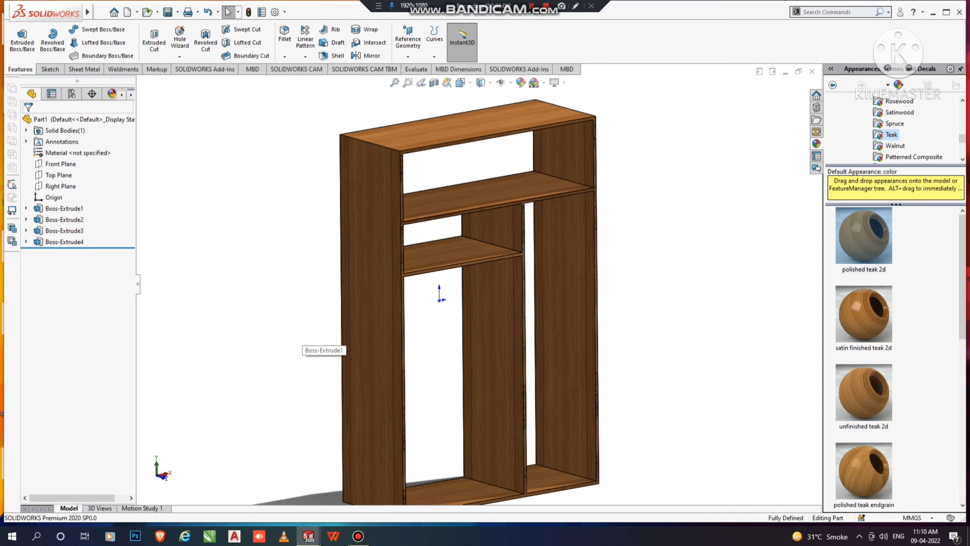
scroll(492, 315, "down", 2)
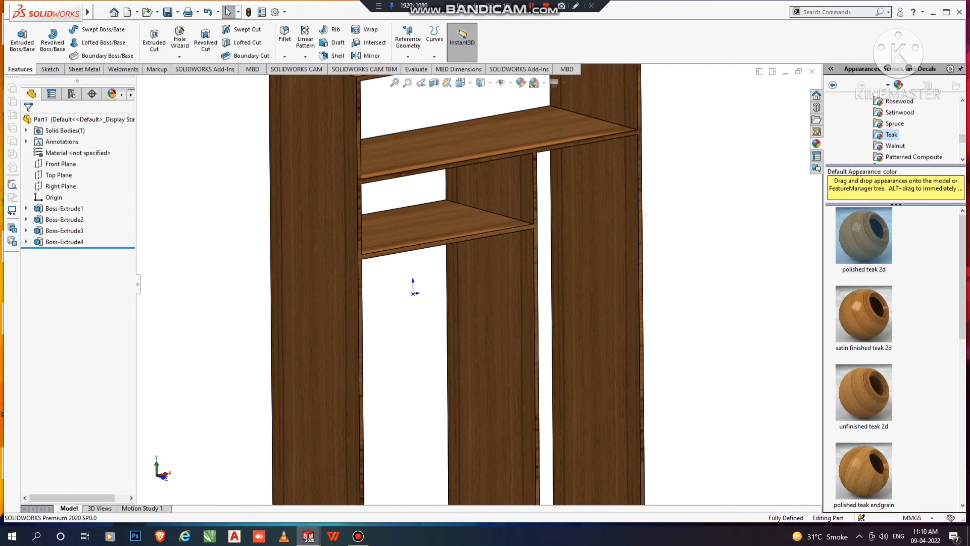
scroll(477, 276, "up", 2)
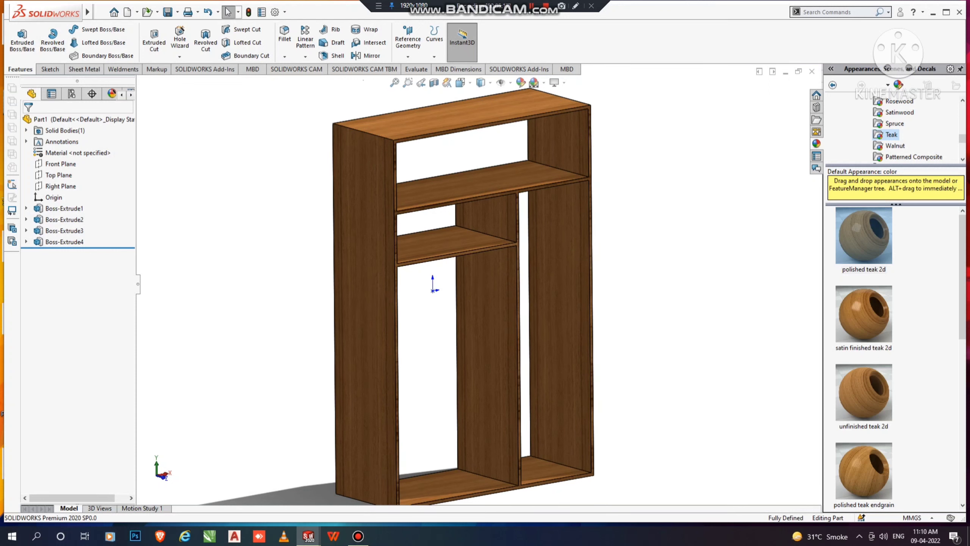
scroll(496, 264, "down", 3)
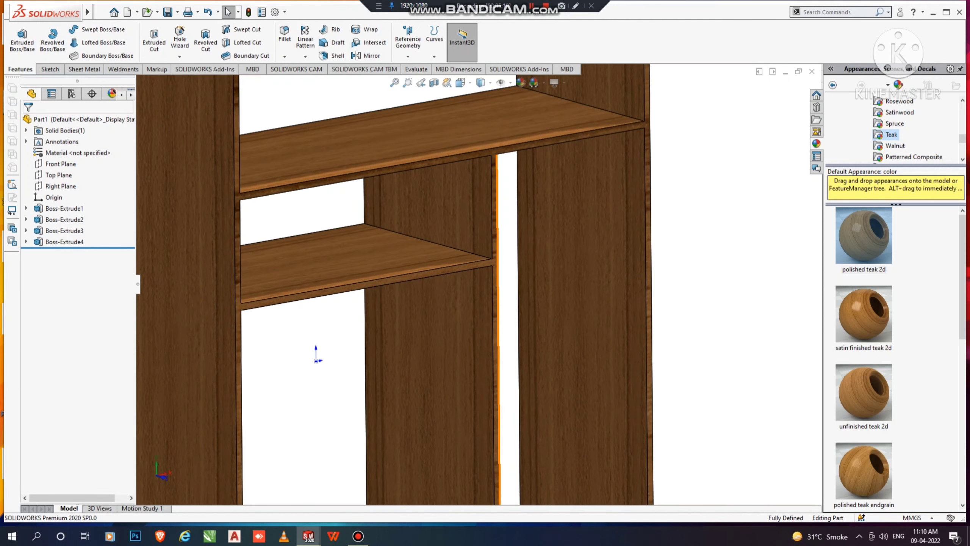
scroll(496, 264, "down", 3)
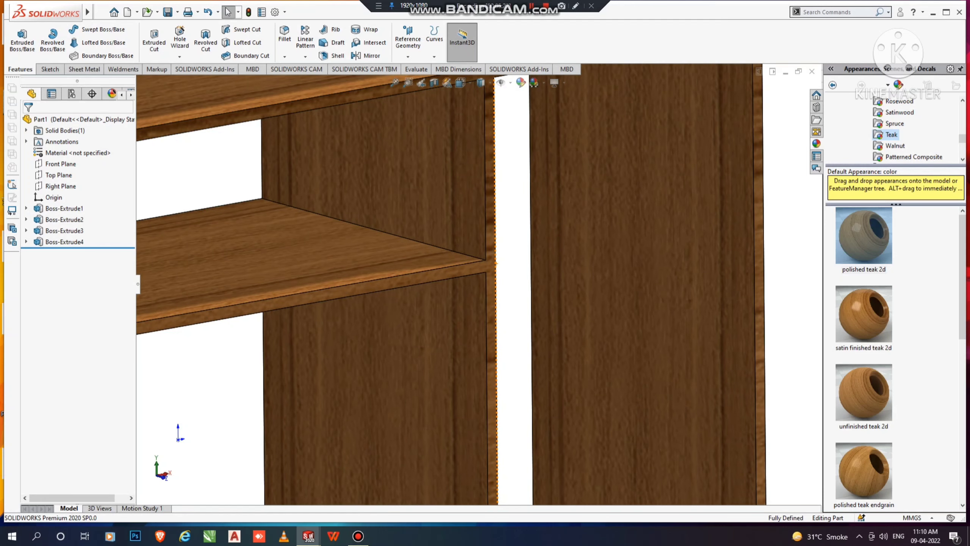
scroll(496, 263, "up", 3)
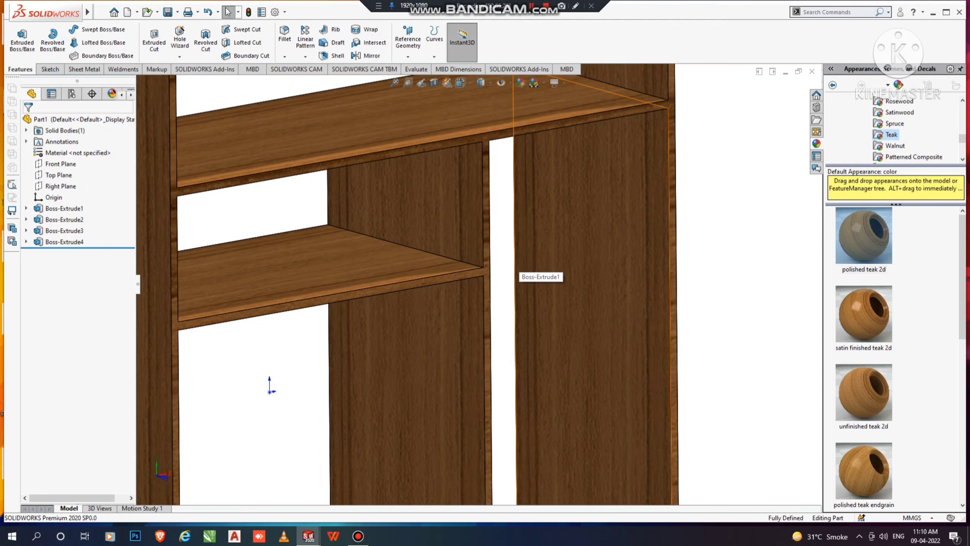
scroll(497, 264, "down", 3)
right_click(472, 252)
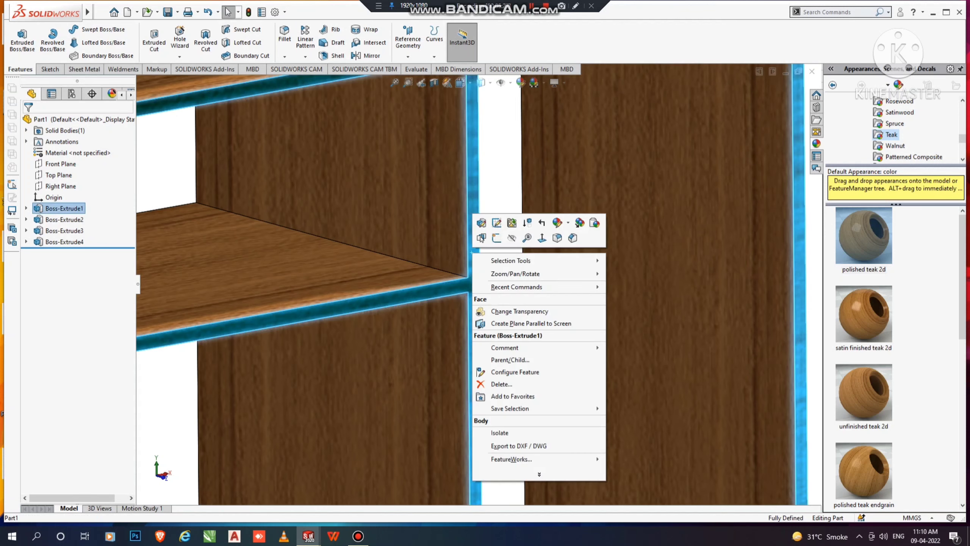
left_click(496, 237)
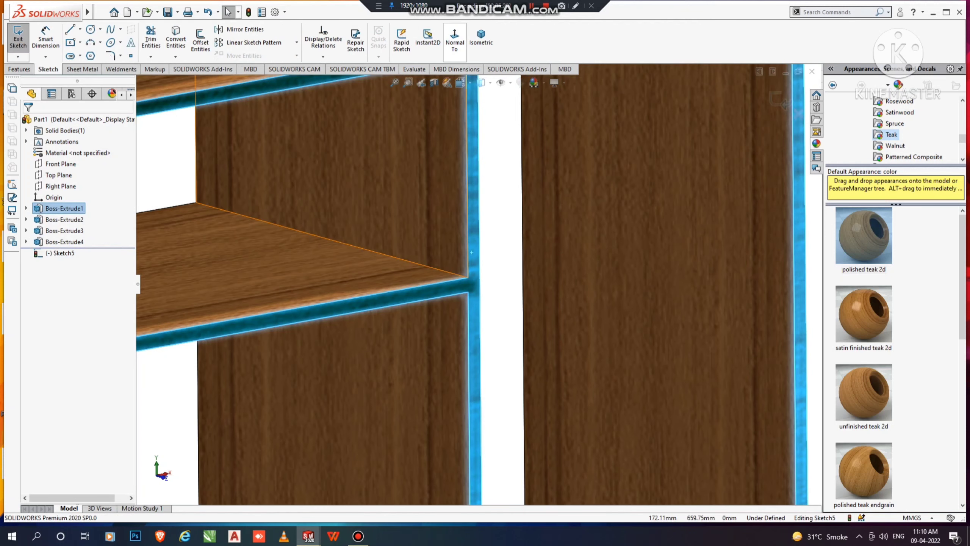
left_click(455, 40)
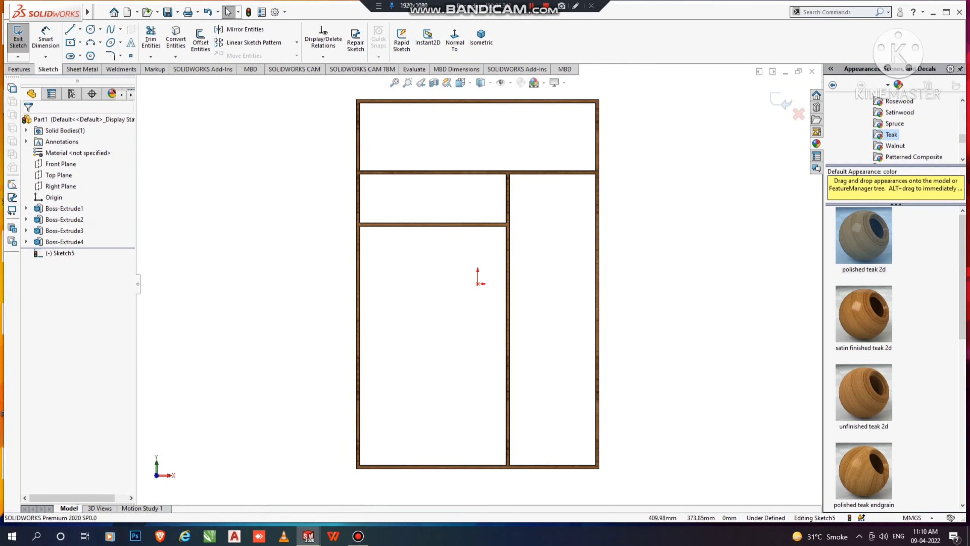
- Sketch a 536 mm horizontal line from the divider to the right side panel's inner edge, about 354 mm below the full-width shelf
scroll(563, 205, "down", 2)
left_click(70, 29)
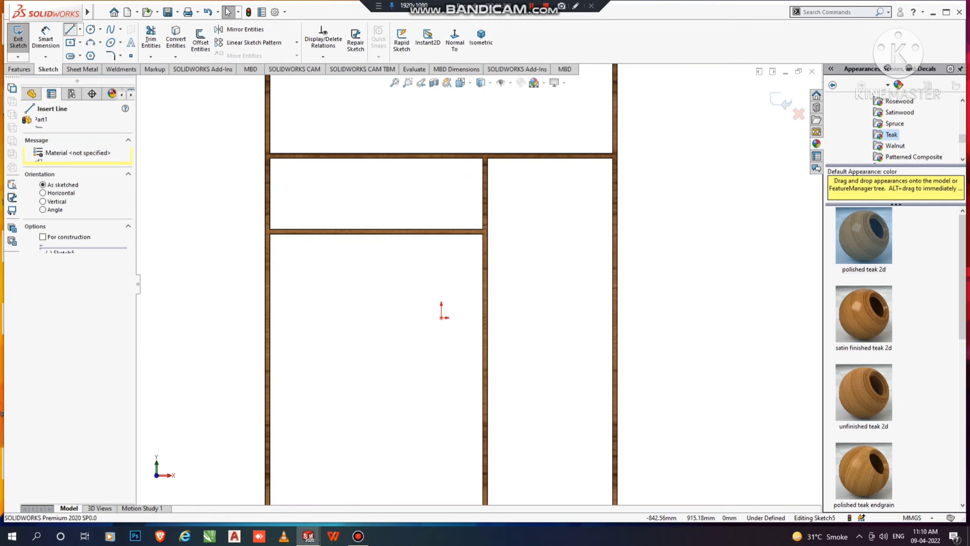
left_click(488, 241)
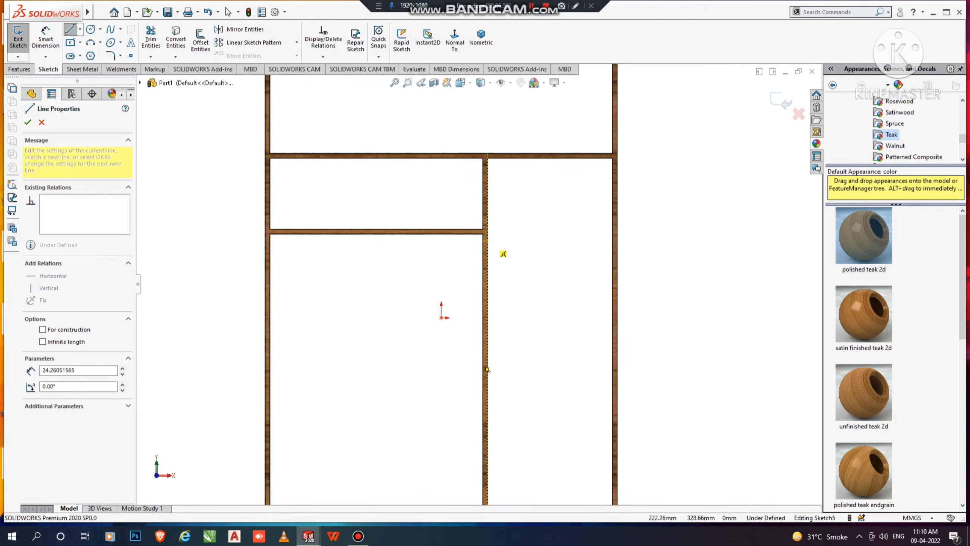
left_click(613, 240)
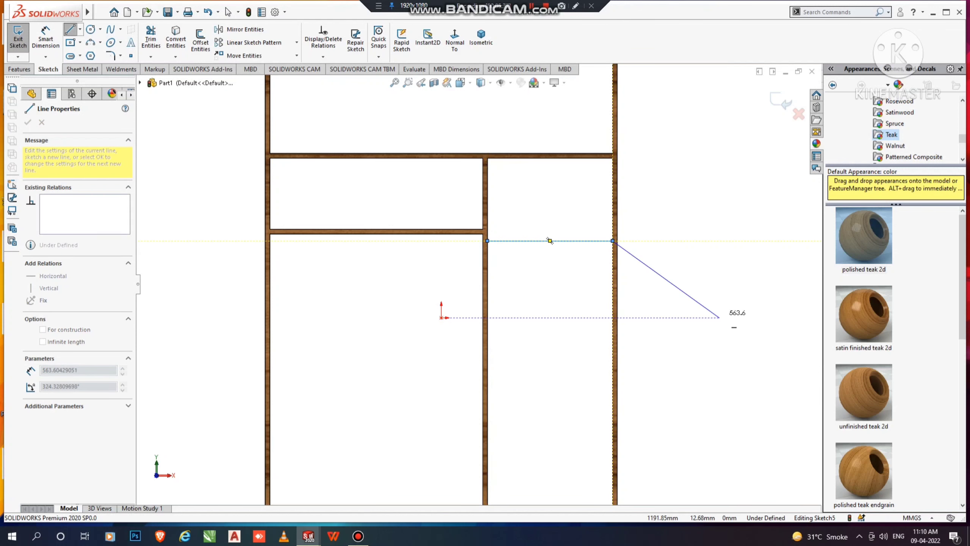
key("Escape")
key("Escape")
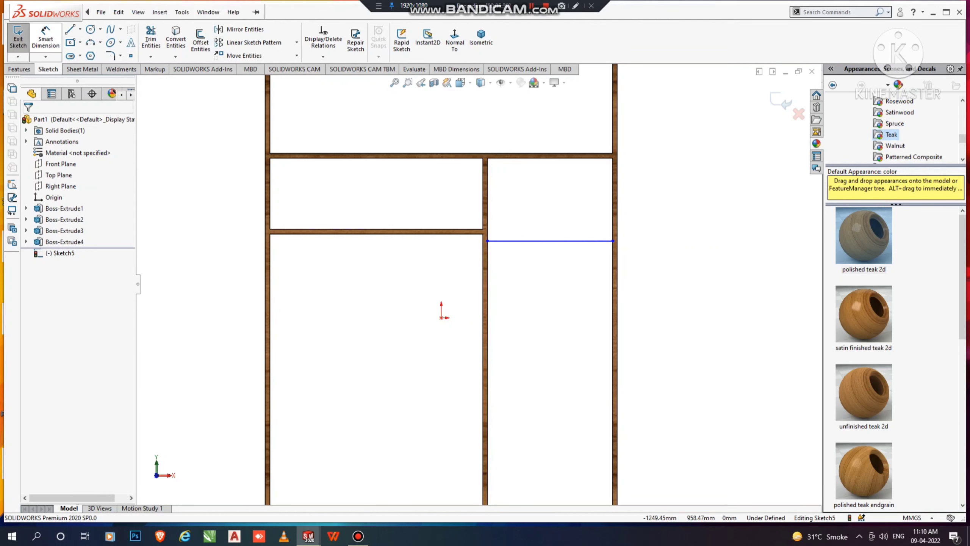
- Sketch two 556 mm horizontal lines, one below the other, from the divider to the right side panel's outer edge, below the first line
left_click(70, 29)
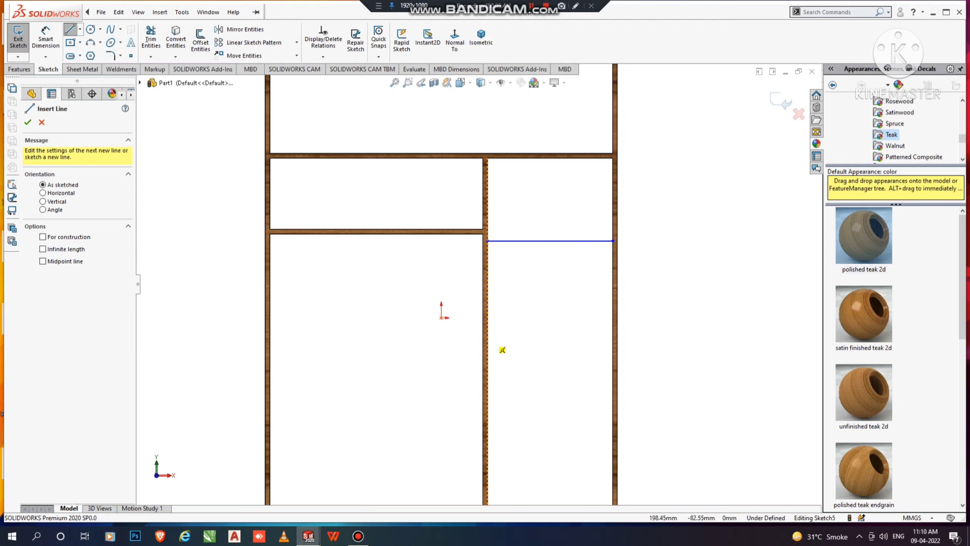
left_click(487, 331)
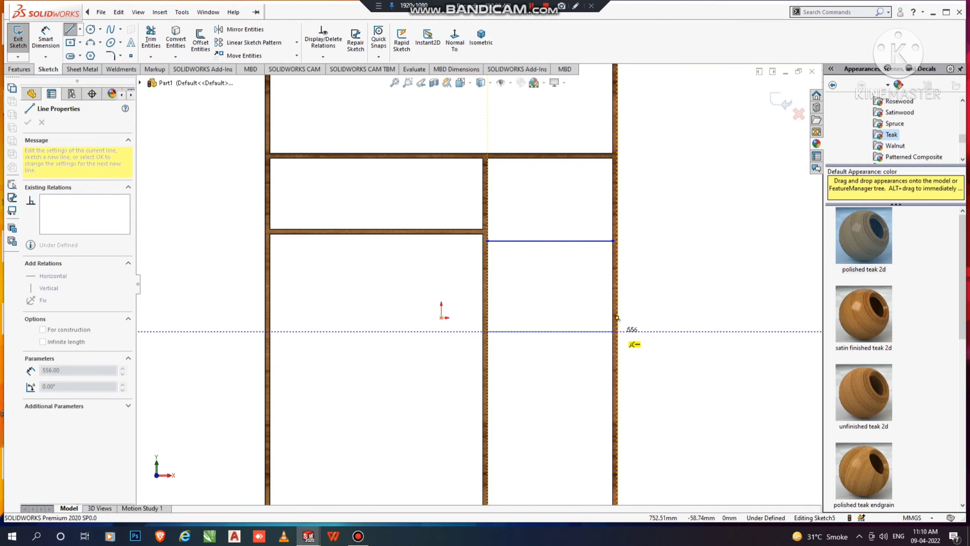
left_click(617, 331)
key("Escape")
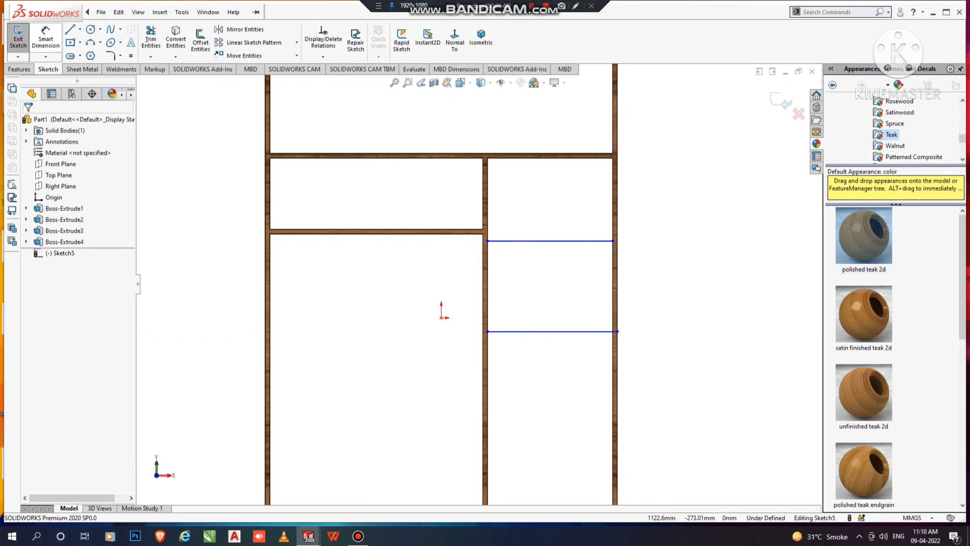
left_click(69, 29)
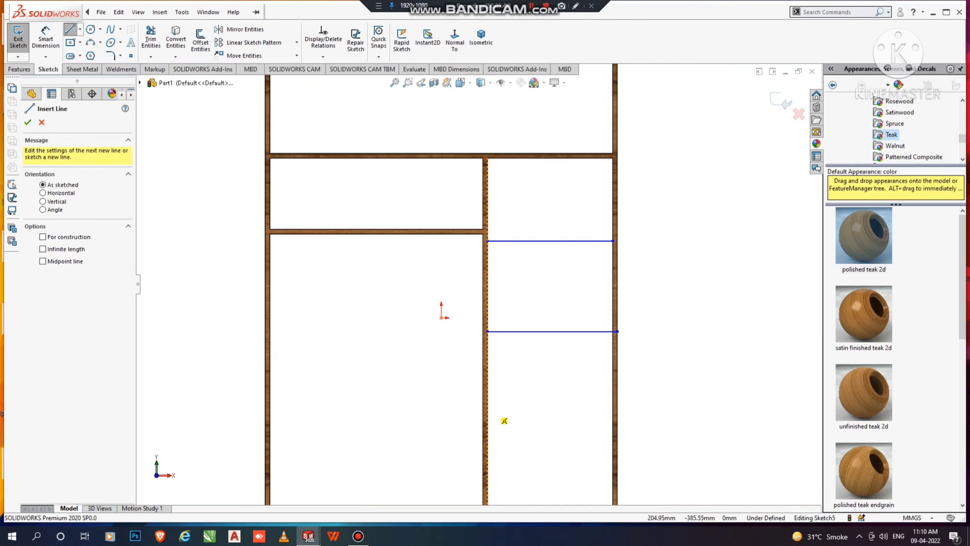
left_click(488, 407)
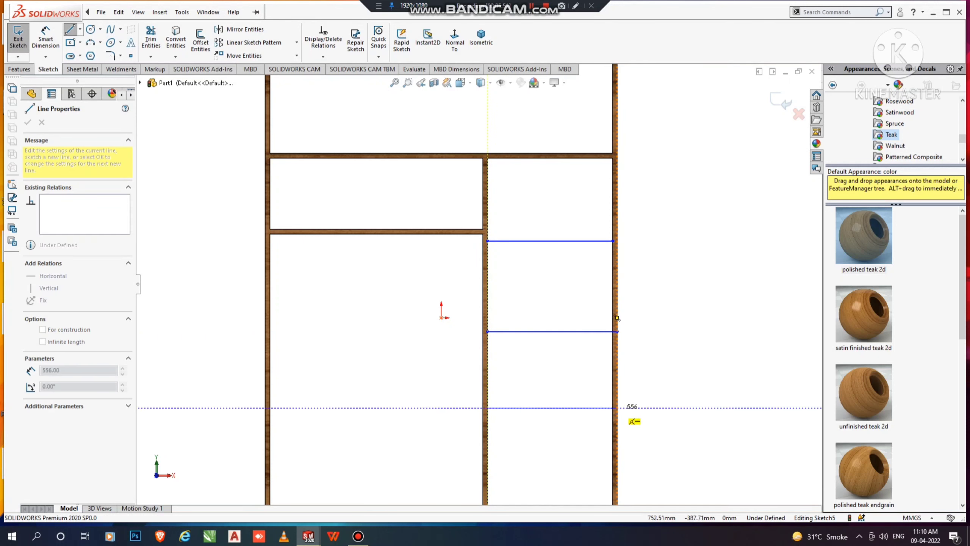
left_click(615, 407)
key("Escape")
- Dimension the uppermost line from the full-width shelf's lower edge and set the distance to 391 mm
scroll(478, 284, "up", 3)
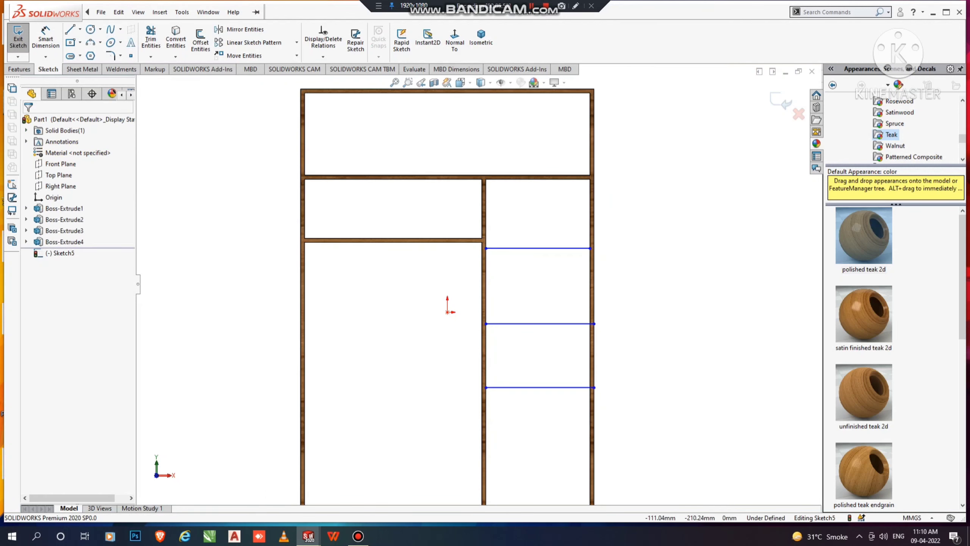
scroll(478, 457, "down", 2)
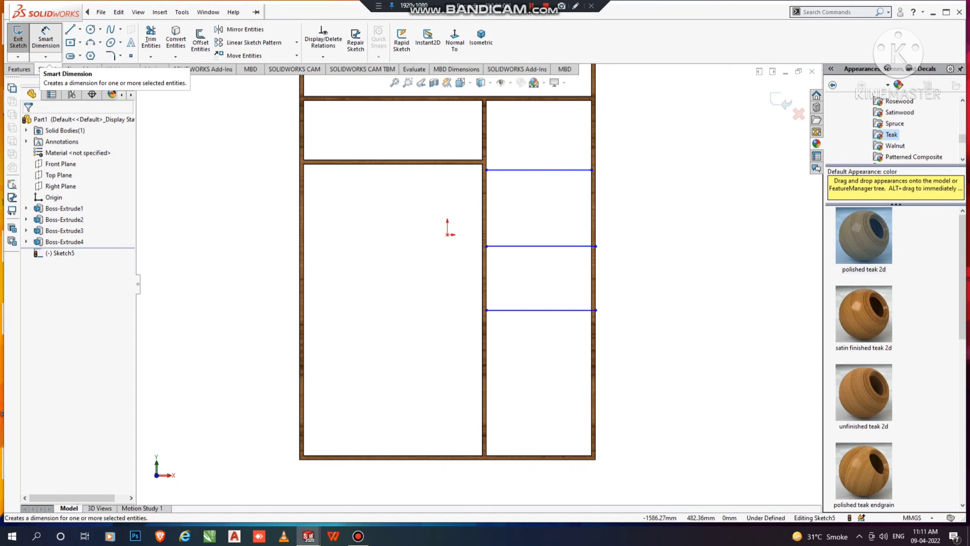
left_click(138, 11)
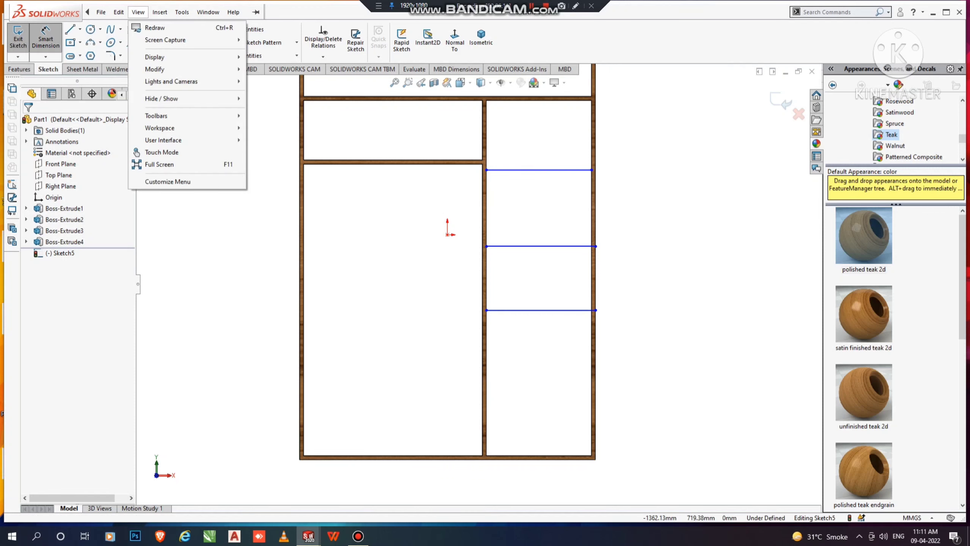
left_click(574, 101)
left_click(575, 100)
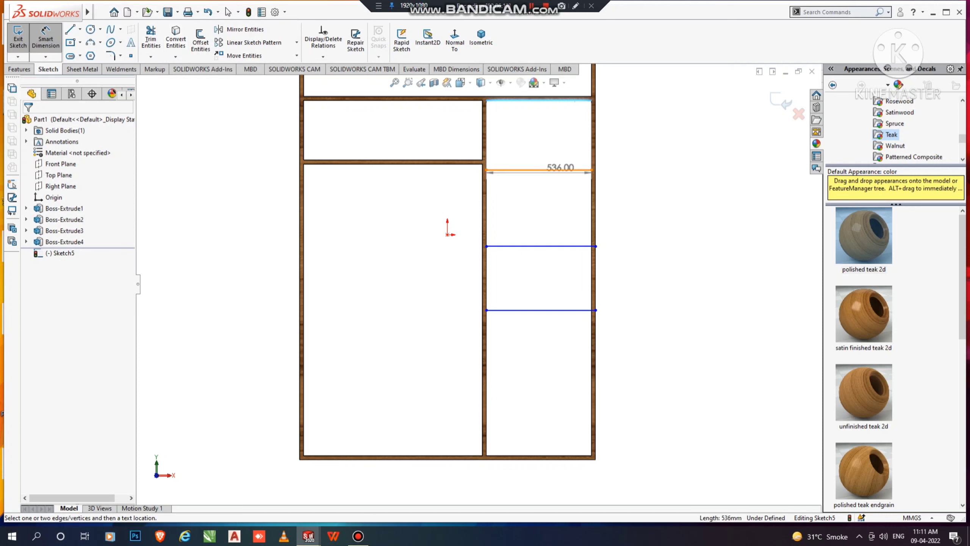
left_click(562, 170)
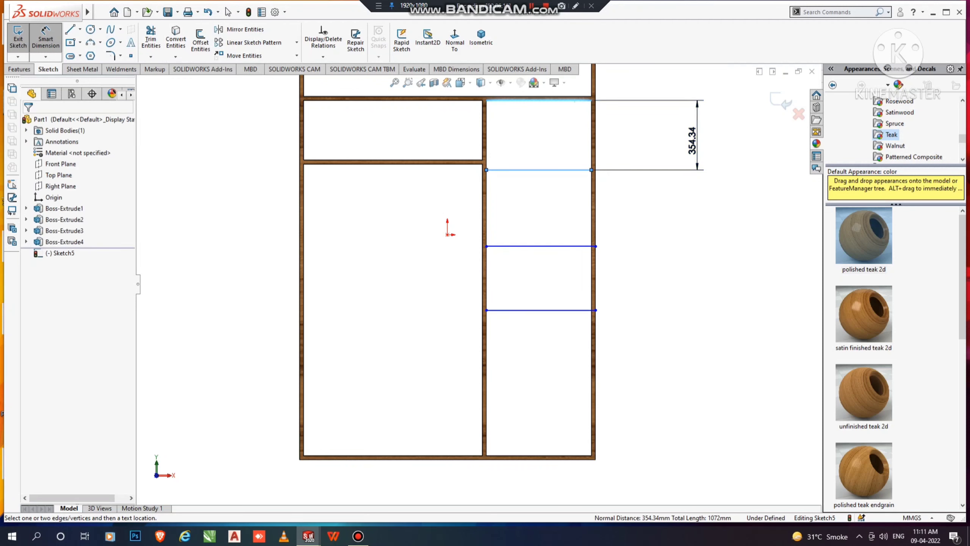
left_click(692, 141)
type("391")
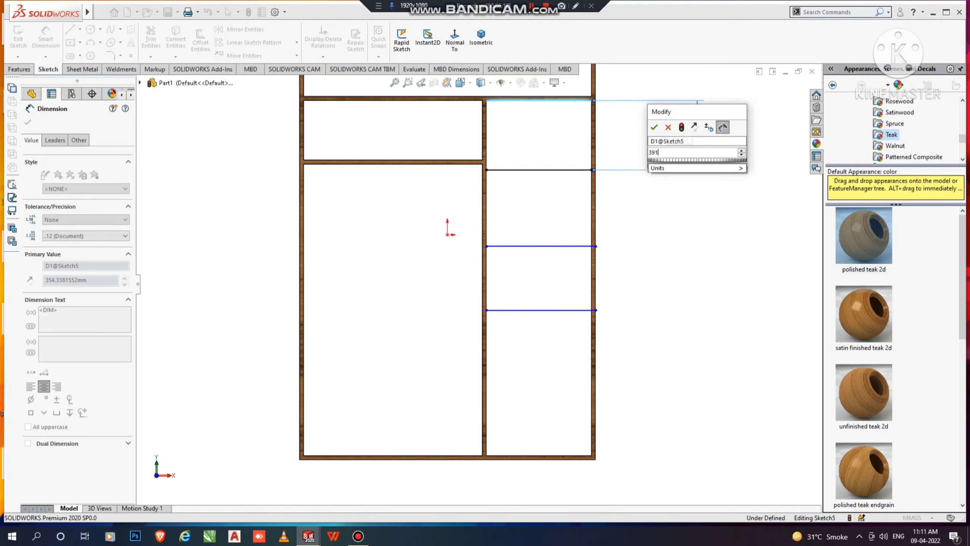
key("Return")
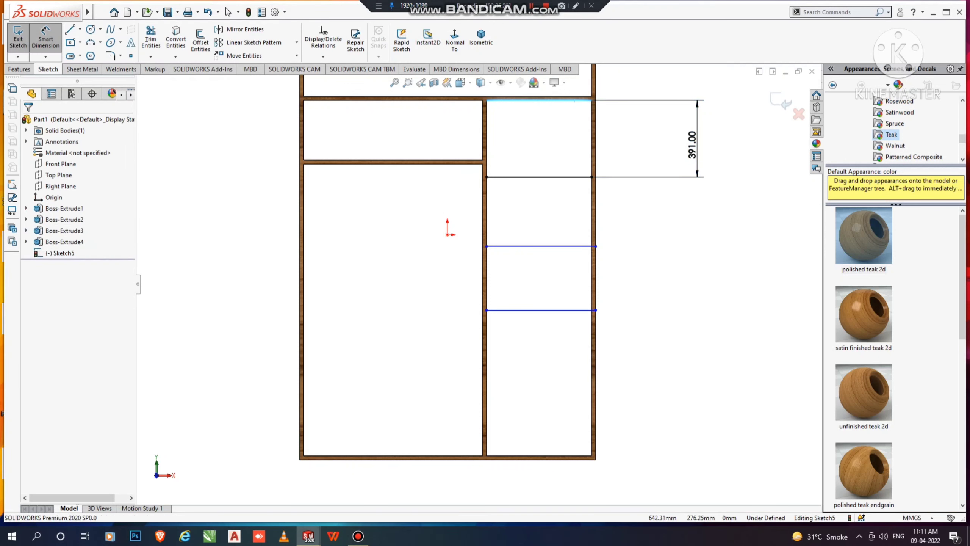
- Dimension the middle line from the uppermost line and set the distance to 458 mm
left_click(538, 177)
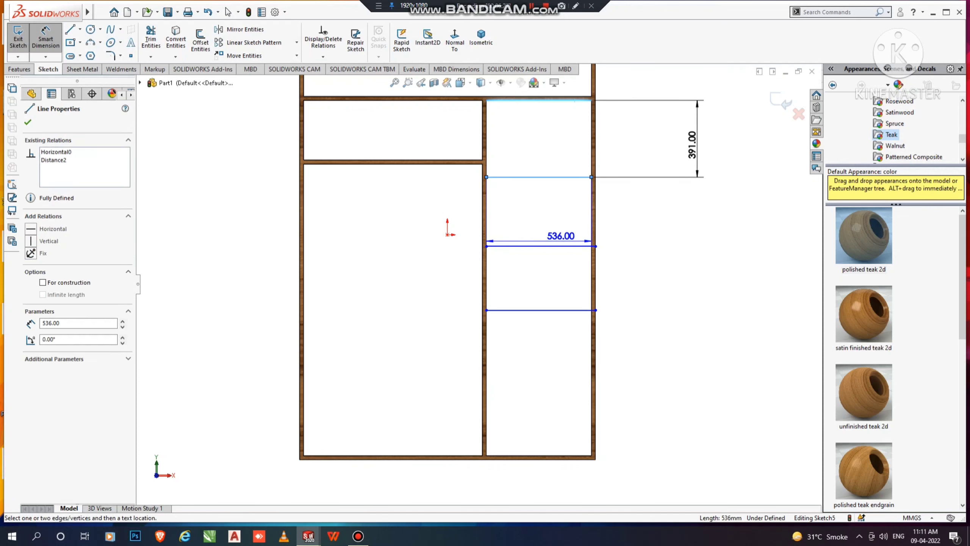
left_click(569, 245)
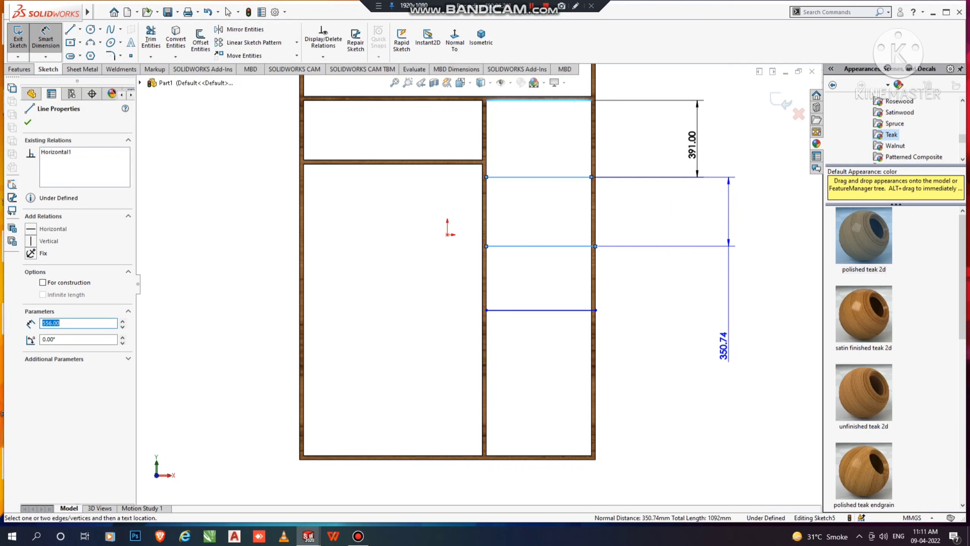
left_click(723, 342)
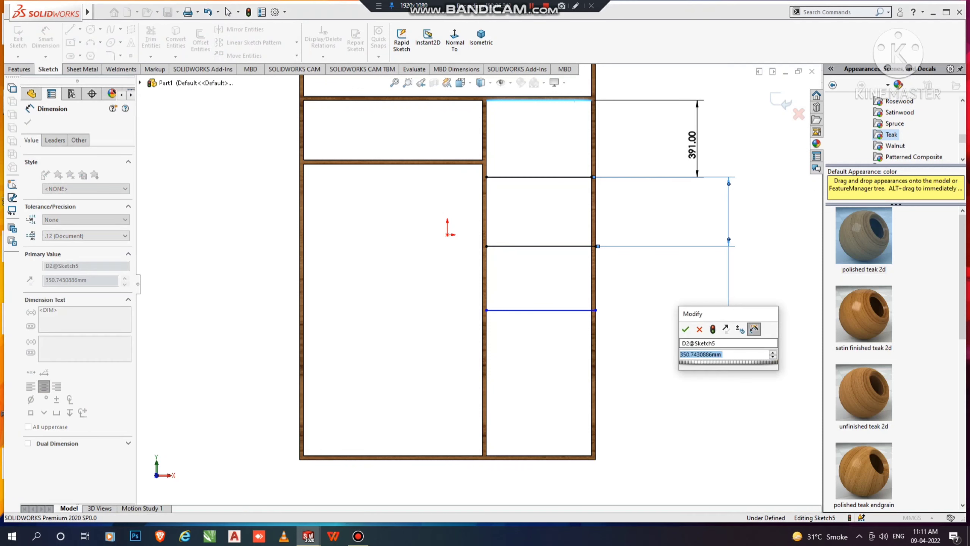
type("458")
key("Return")
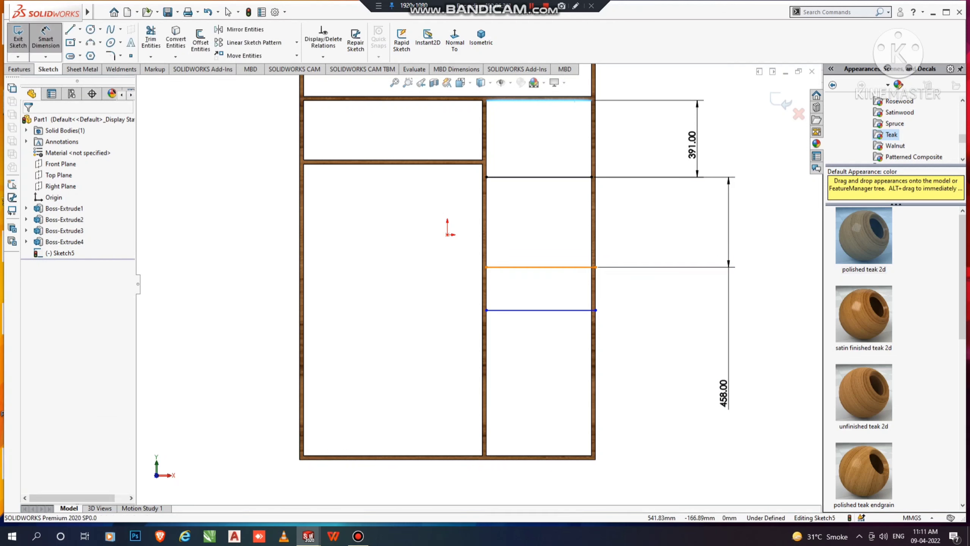
- Dimension the lowest shelf line from the middle line and set the distance to 458 mm
left_click(551, 267)
left_click(549, 310)
left_click(672, 390)
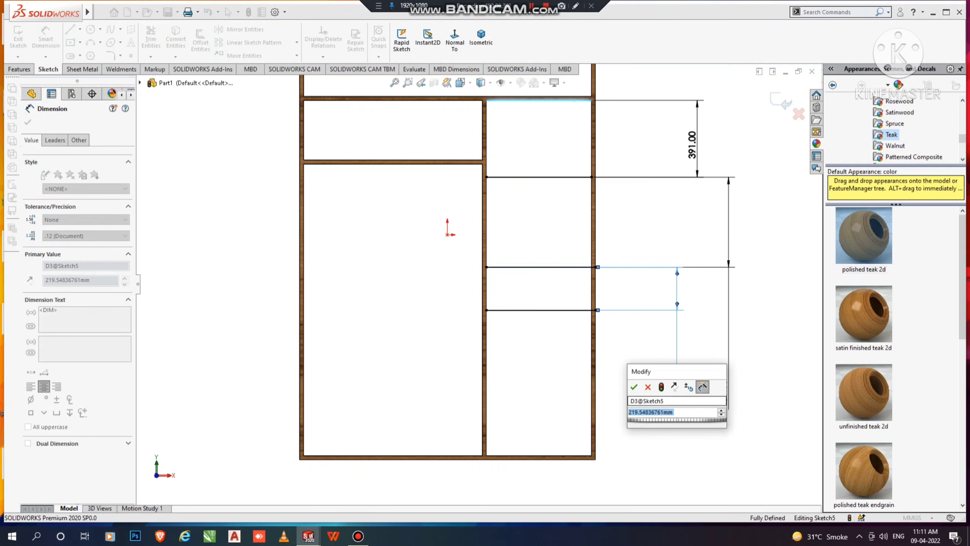
type("45")
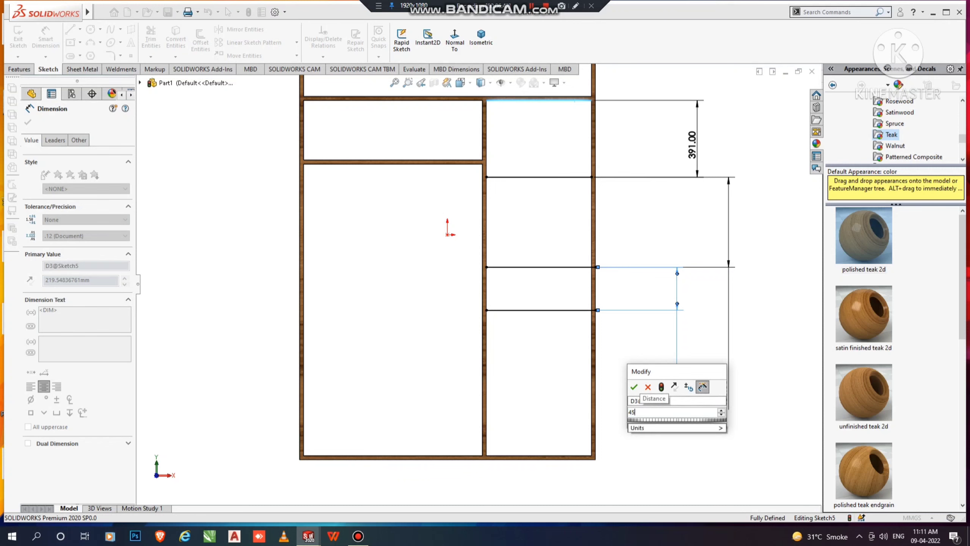
type("8")
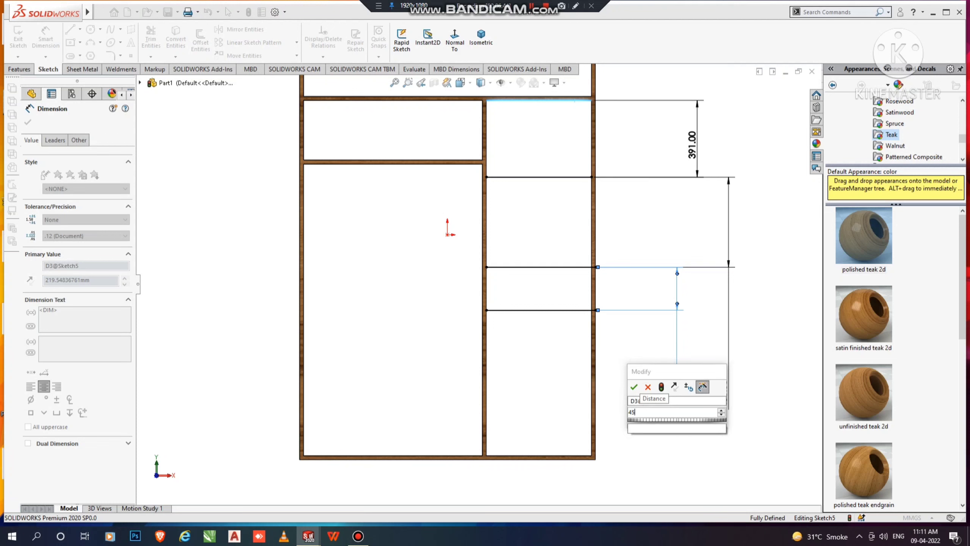
key("Return")
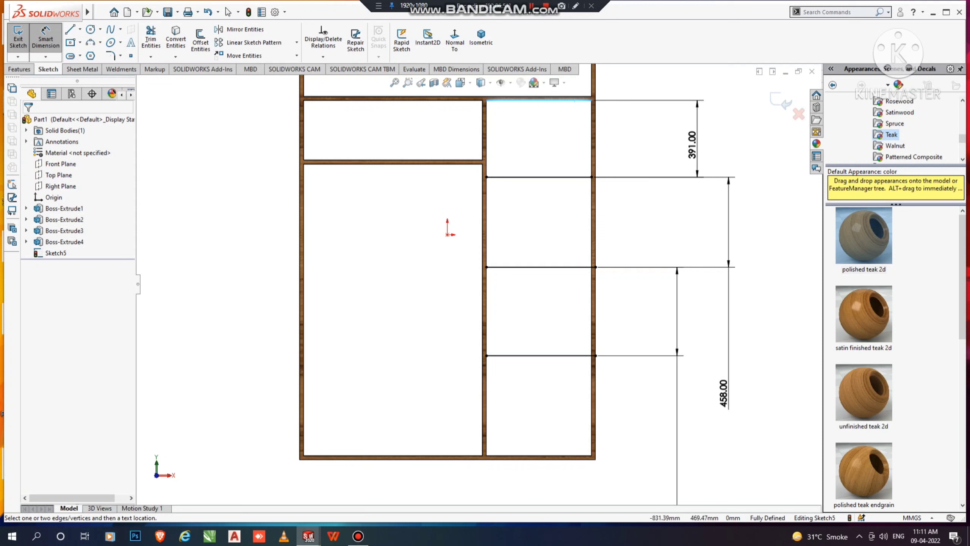
- Offset the three shelf lines 20 mm downward with line cap ends to form closed shelf profiles
left_click(200, 41)
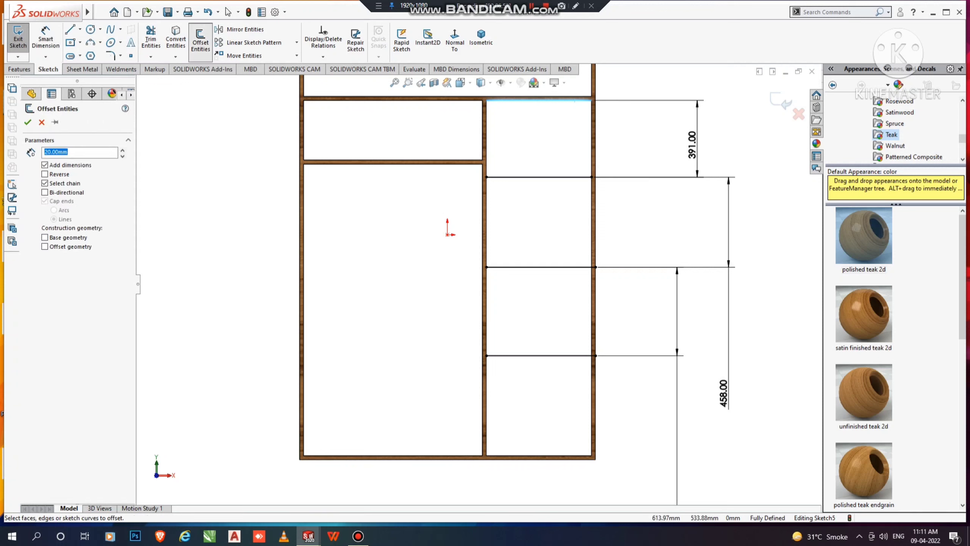
left_click(538, 177)
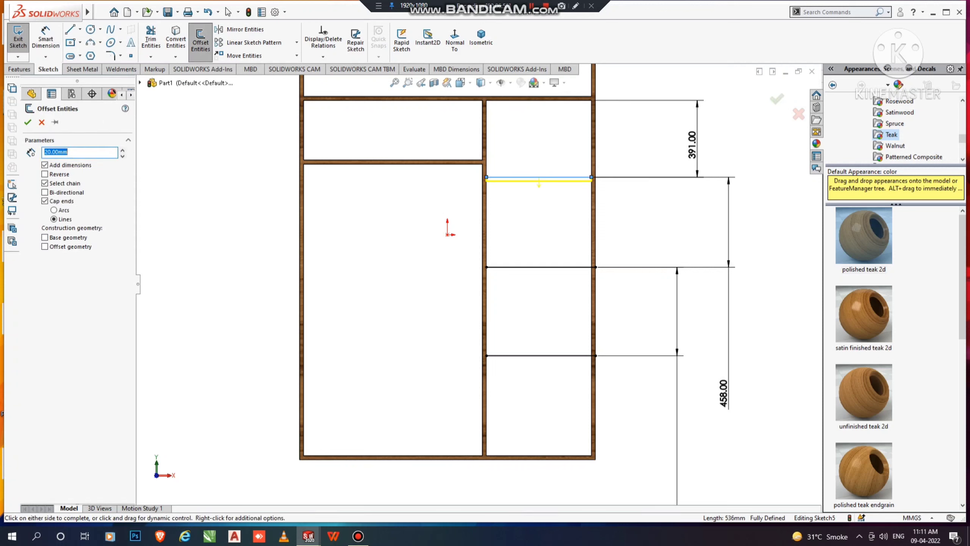
left_click(539, 267)
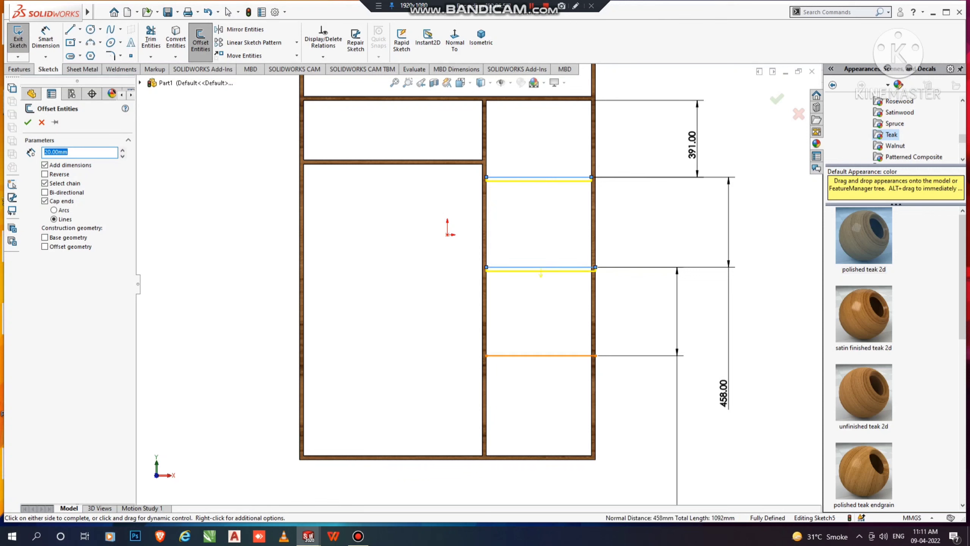
left_click(538, 355)
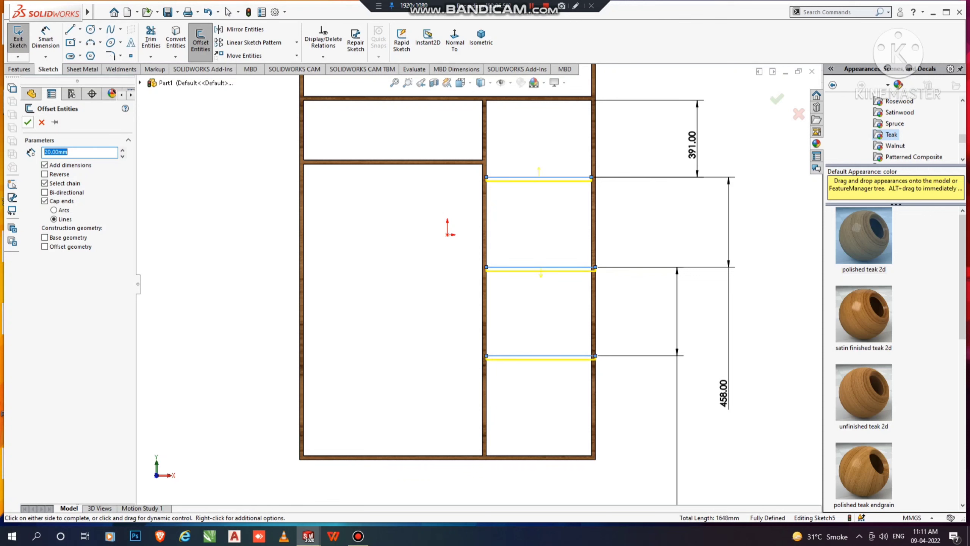
left_click(777, 99)
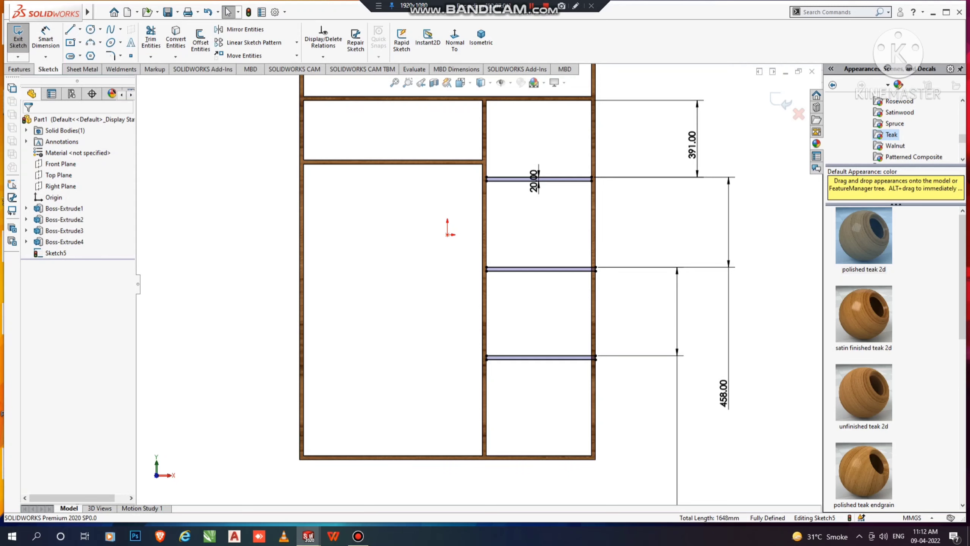
- Extrude the three shelf profiles 600 mm in the reversed direction, into the wardrobe's depth, merged with the body
mouse_move(447, 267)
middle_mouse_down()
mouse_move(508, 260)
mouse_move(458, 263)
mouse_move(481, 249)
mouse_move(474, 229)
middle_mouse_up()
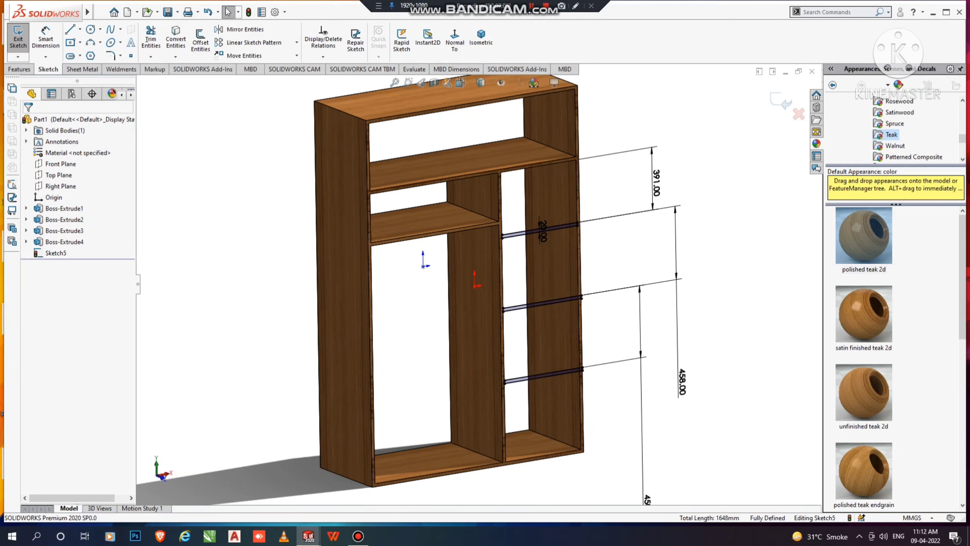
scroll(208, 152, "down", 2)
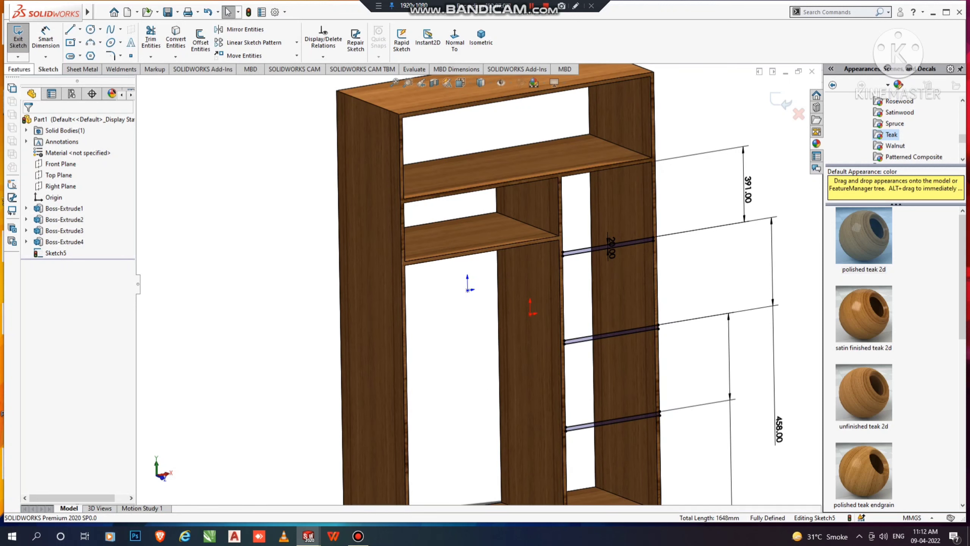
left_click(19, 68)
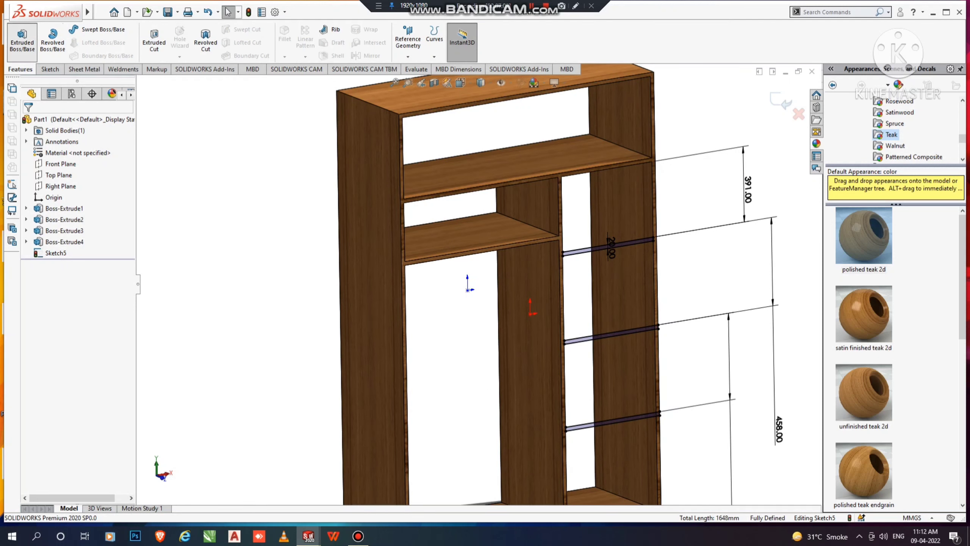
left_click(22, 39)
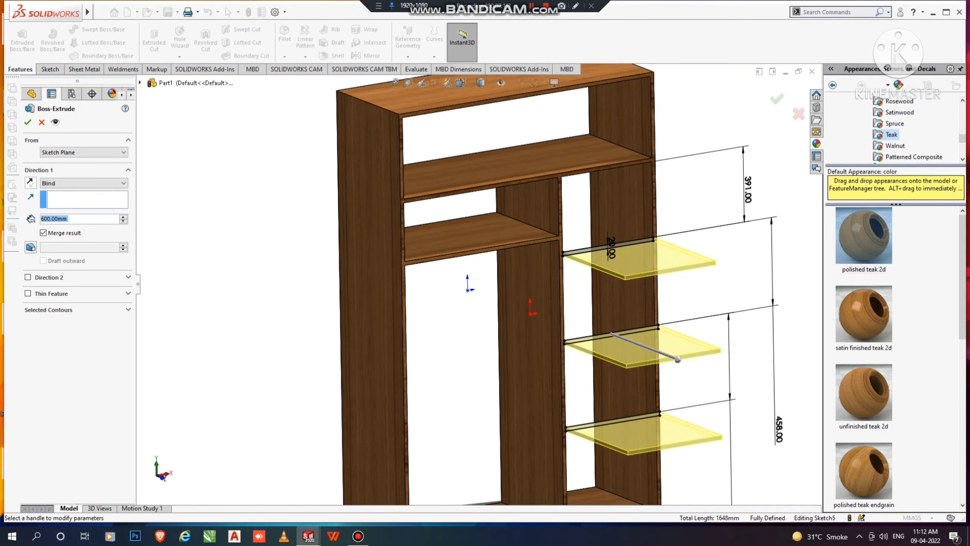
left_click(31, 183)
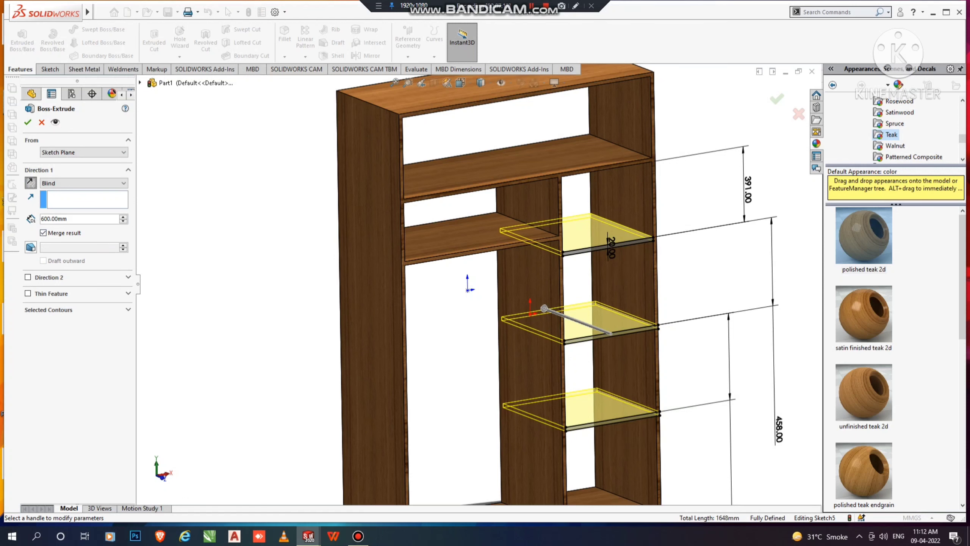
left_click(27, 122)
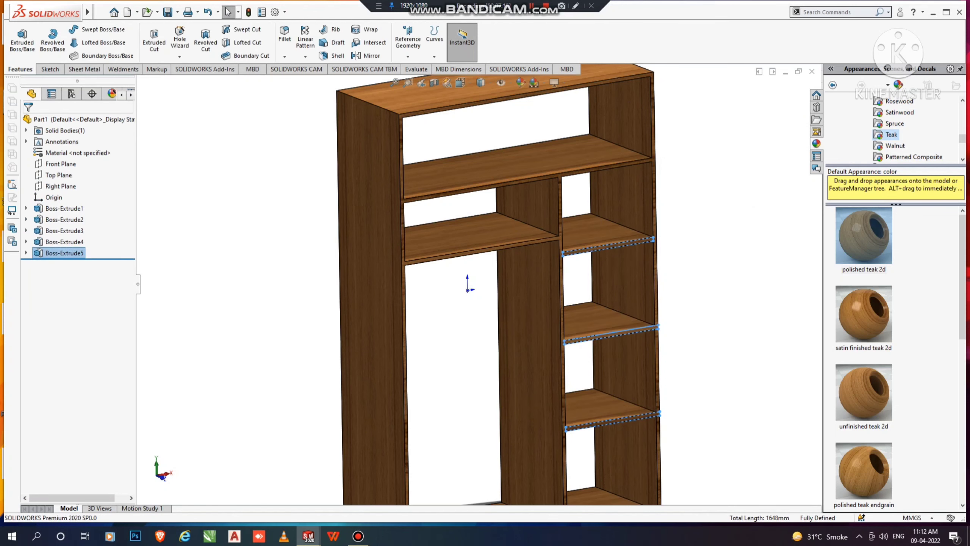
key("f")
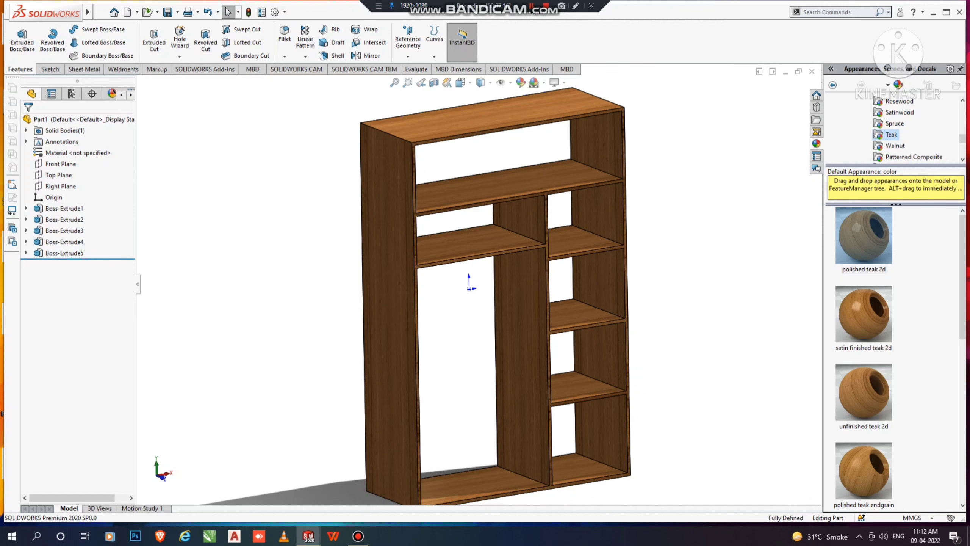
- Start a new sketch on the rear face of the wardrobe frame and view it straight on
scroll(469, 283, "up", 2)
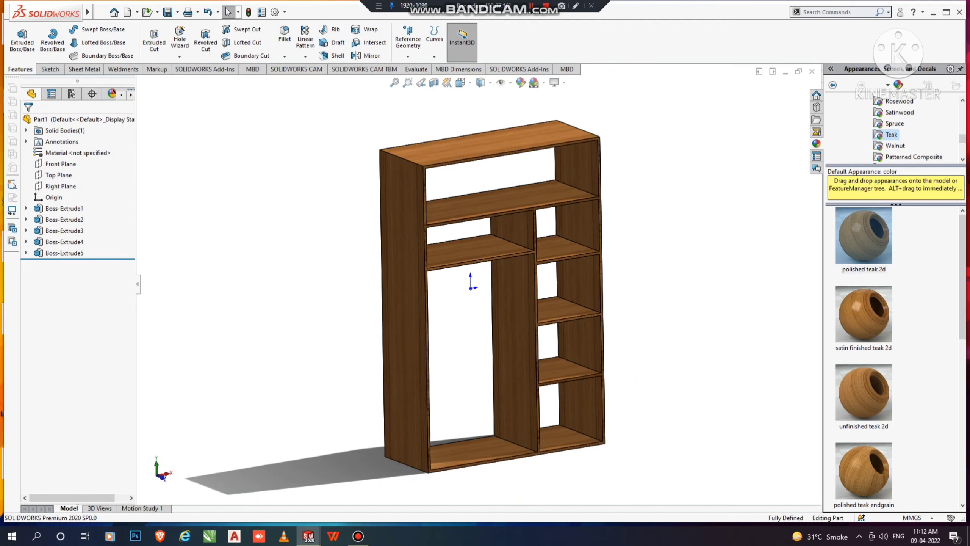
scroll(476, 273, "up", 1)
scroll(495, 304, "down", 2)
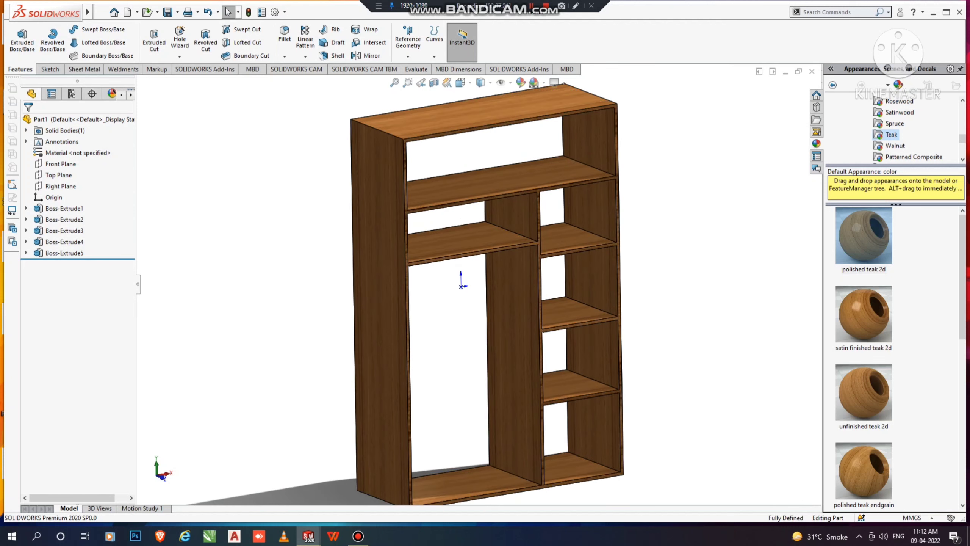
middle_click_drag(496, 305, 535, 132)
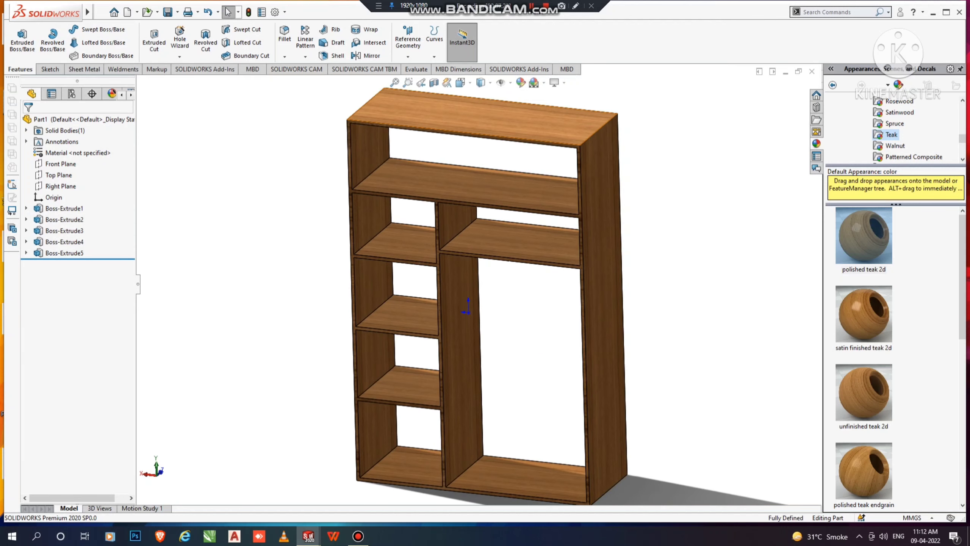
scroll(535, 132, "down", 3)
right_click(535, 134)
key("Escape")
key("Escape")
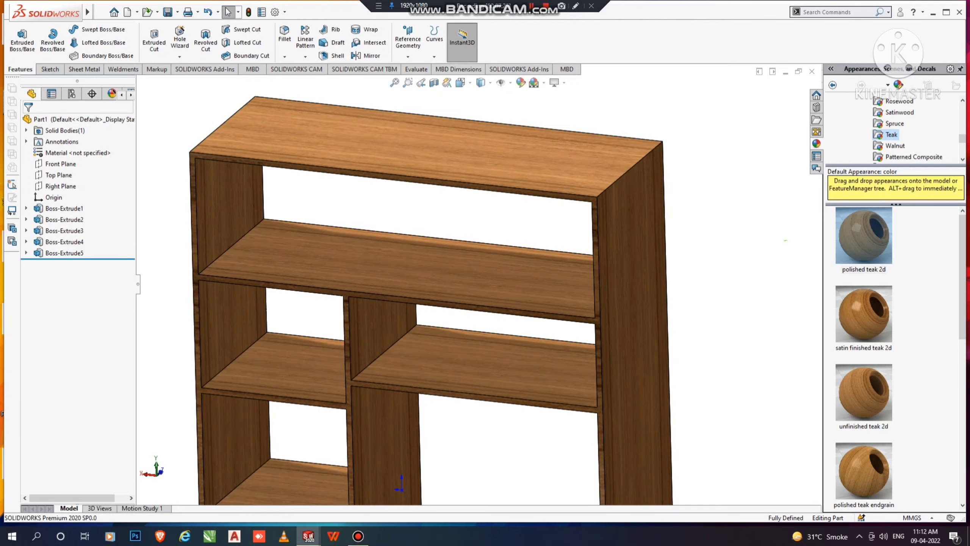
right_click(556, 194)
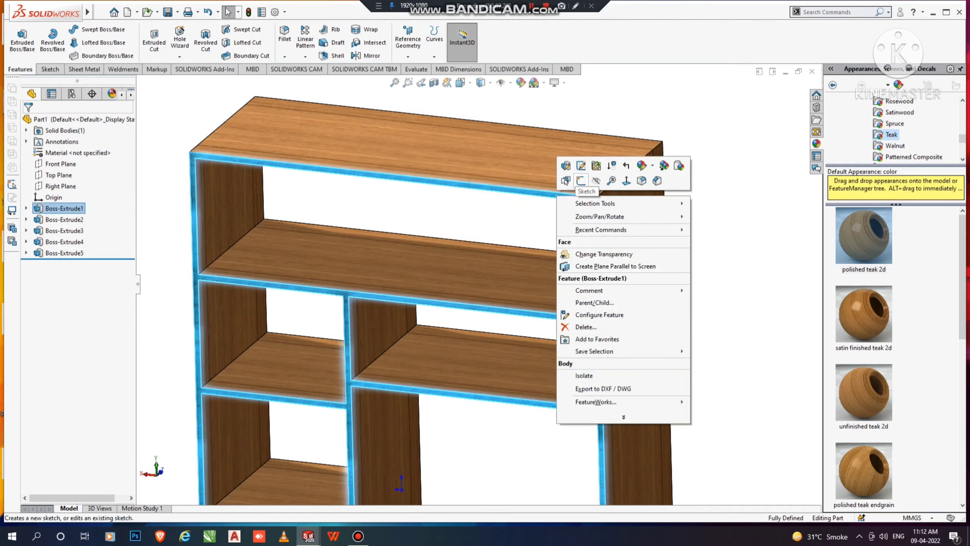
left_click(563, 185)
left_click(454, 38)
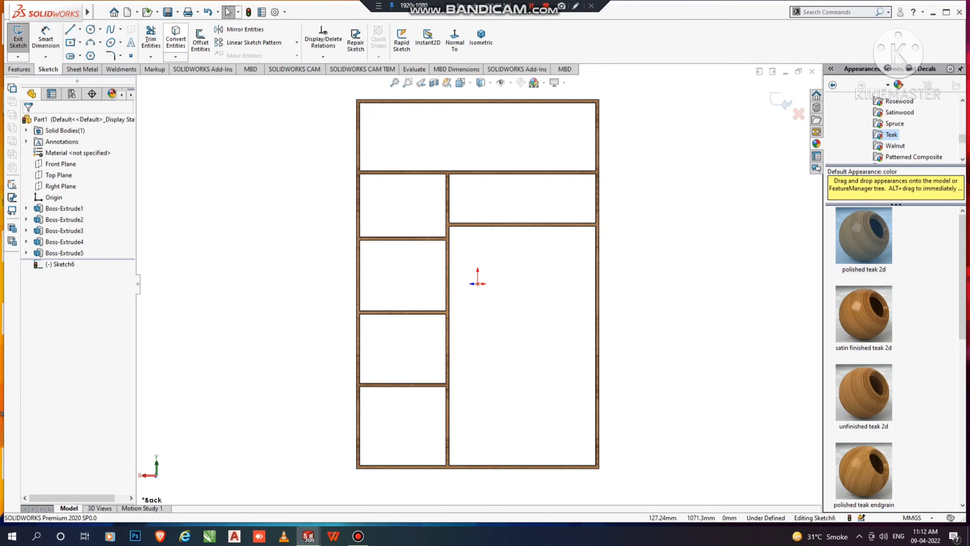
- Convert the four outer edges of the frame's rear face into sketch lines
left_click(176, 38)
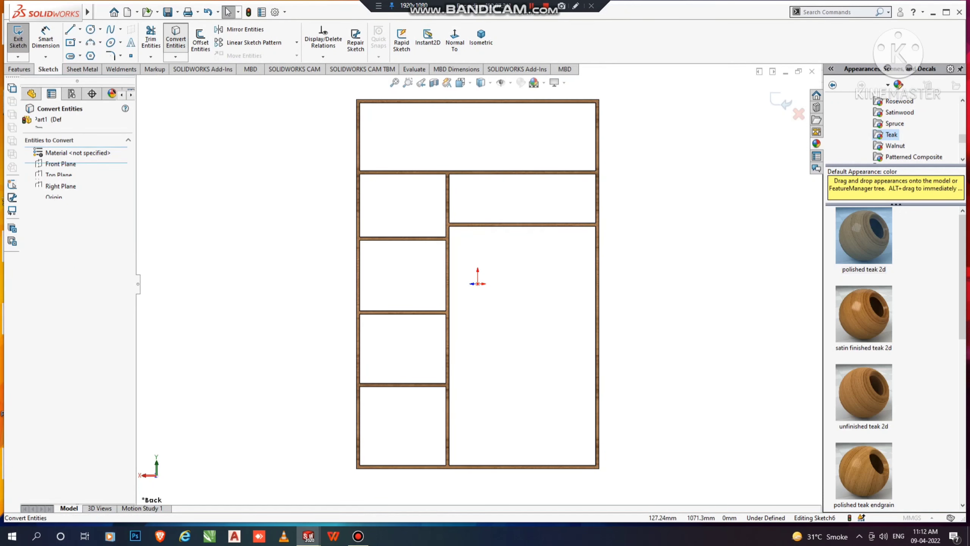
left_click(444, 100)
scroll(458, 107, "down", 3)
left_click(356, 283)
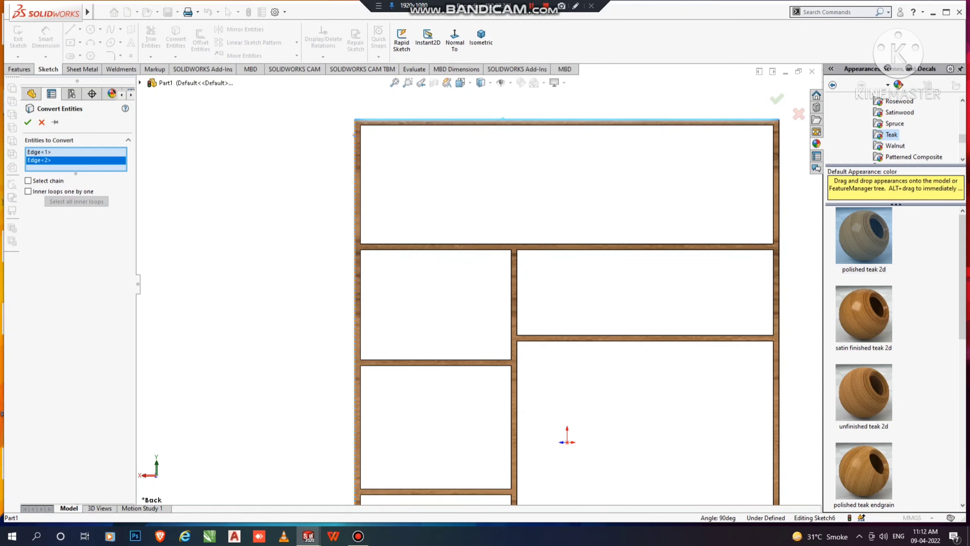
scroll(477, 283, "up", 3)
left_click(652, 234)
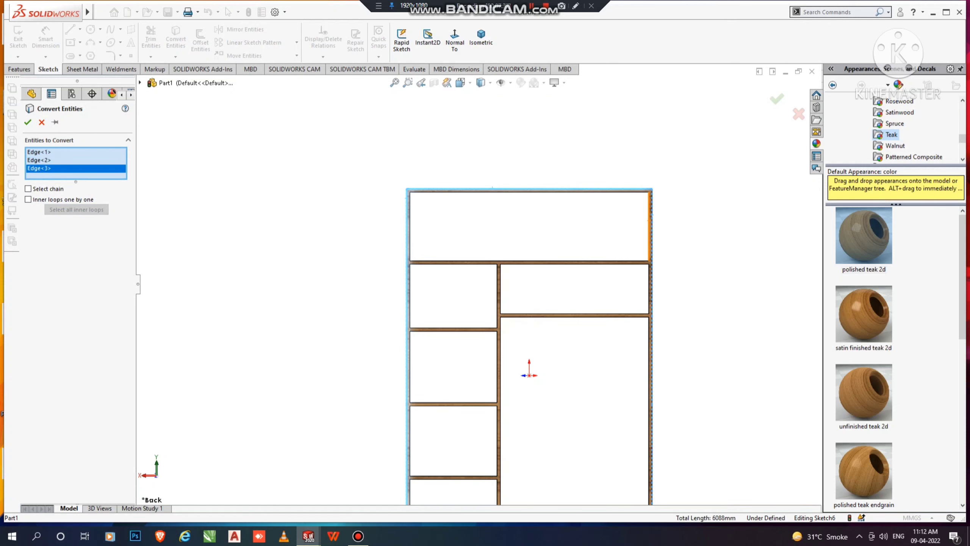
scroll(479, 284, "up", 4)
scroll(520, 485, "down", 5)
scroll(456, 317, "down", 4)
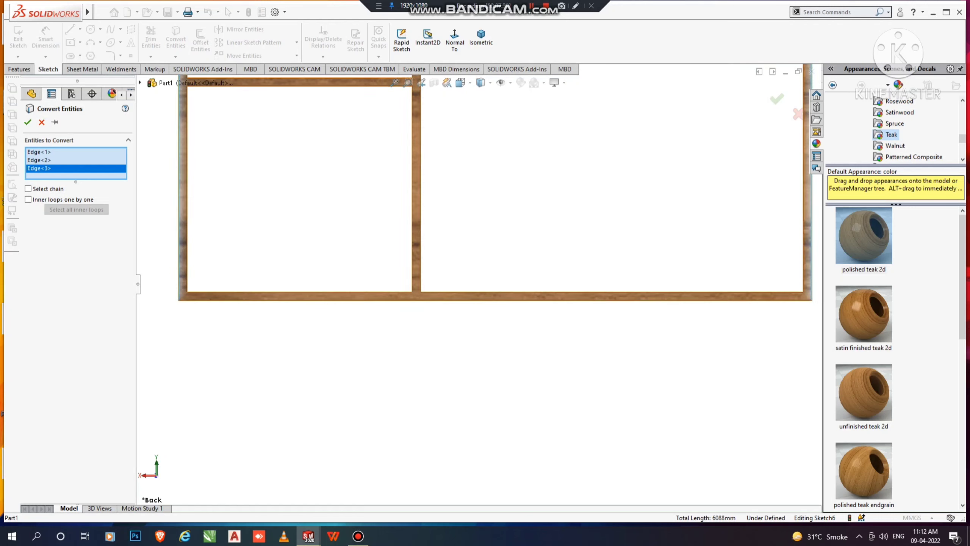
left_click(440, 300)
left_click(28, 122)
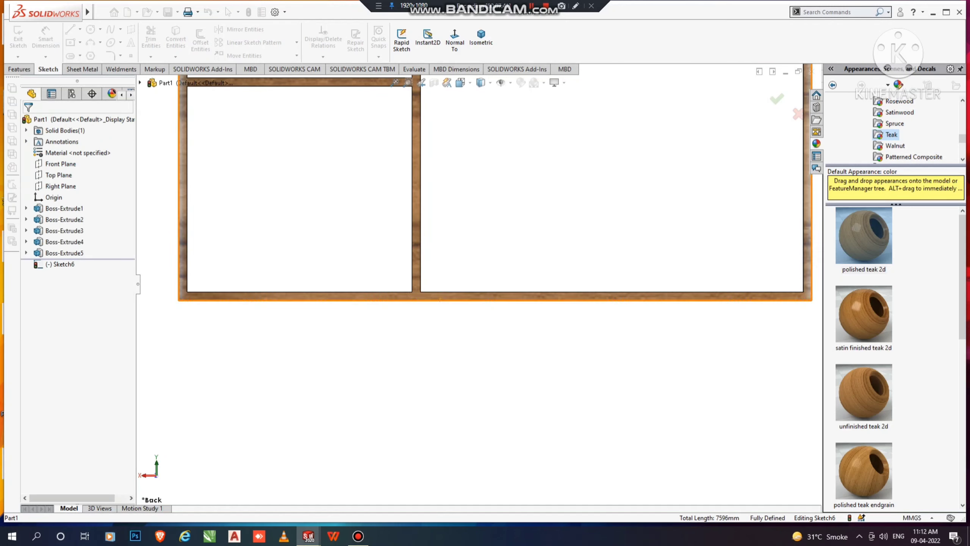
- Extrude the outer rectangle 20 mm outward from the rear face as the wardrobe's back panel
key("f")
key("ctrl+7")
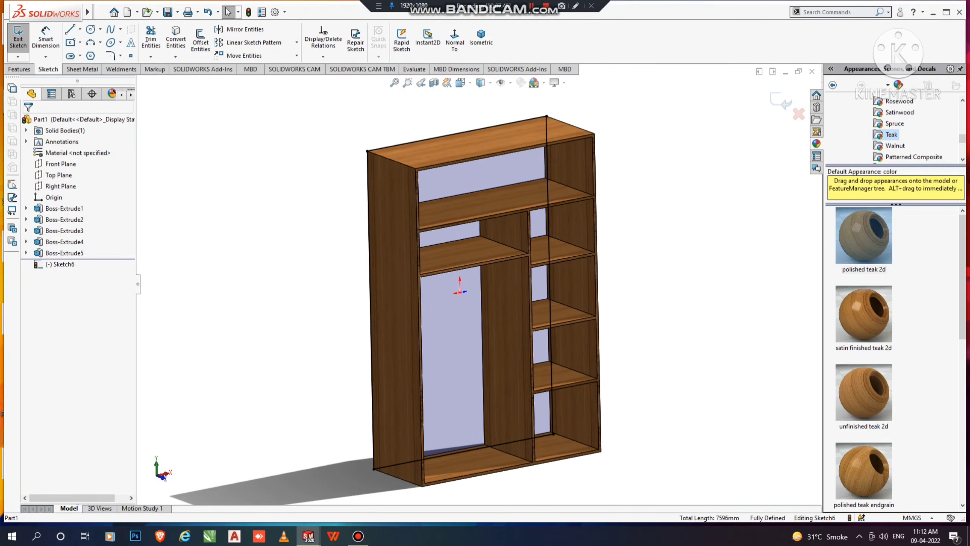
left_click(19, 69)
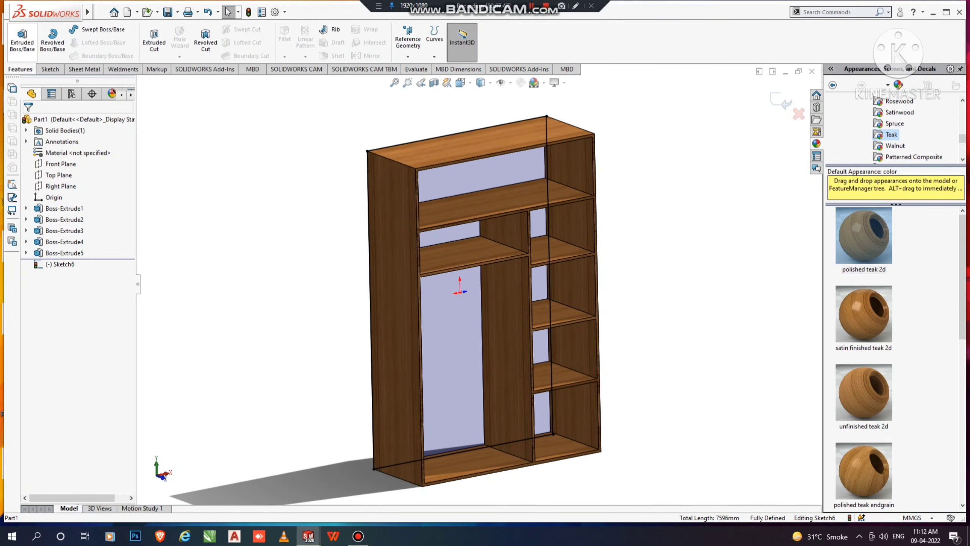
left_click(22, 40)
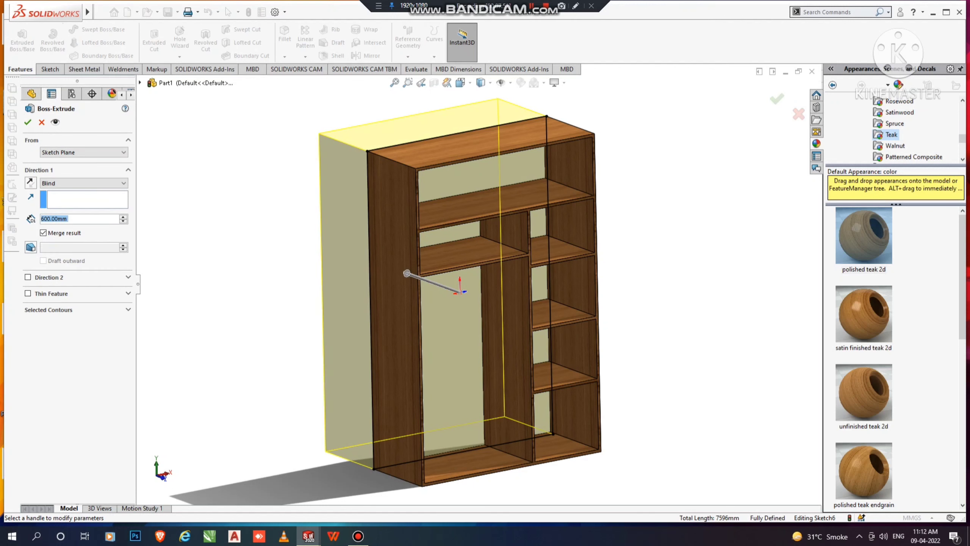
type("20")
key("Return")
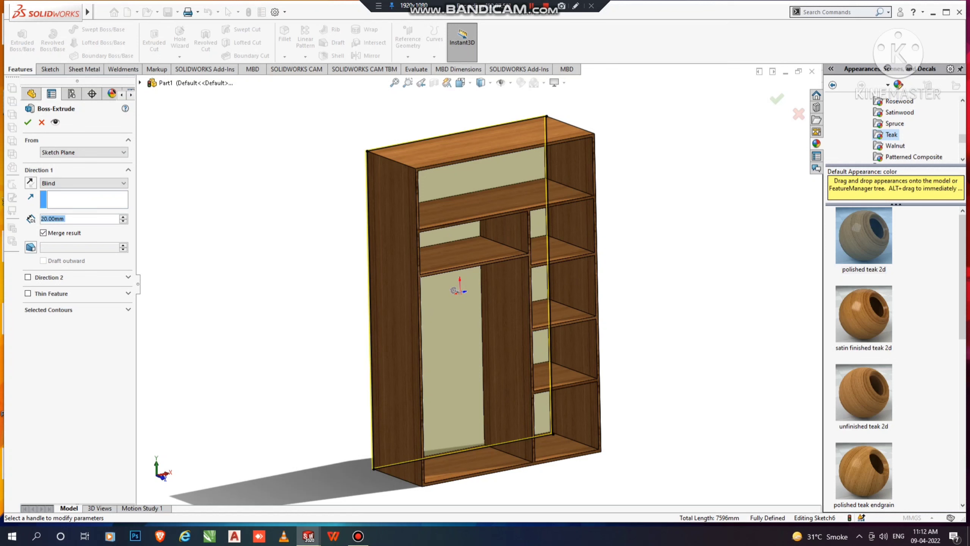
key("Return")
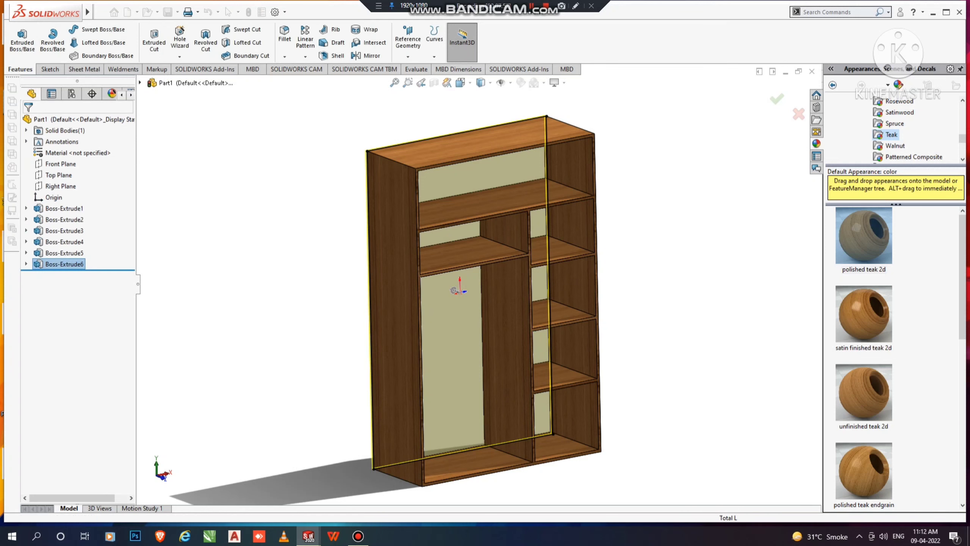
- Display the wardrobe with hidden lines visible and start a sketch on the outer face of the side panel beside the hanging compartment
middle_click_drag(450, 306, 462, 283)
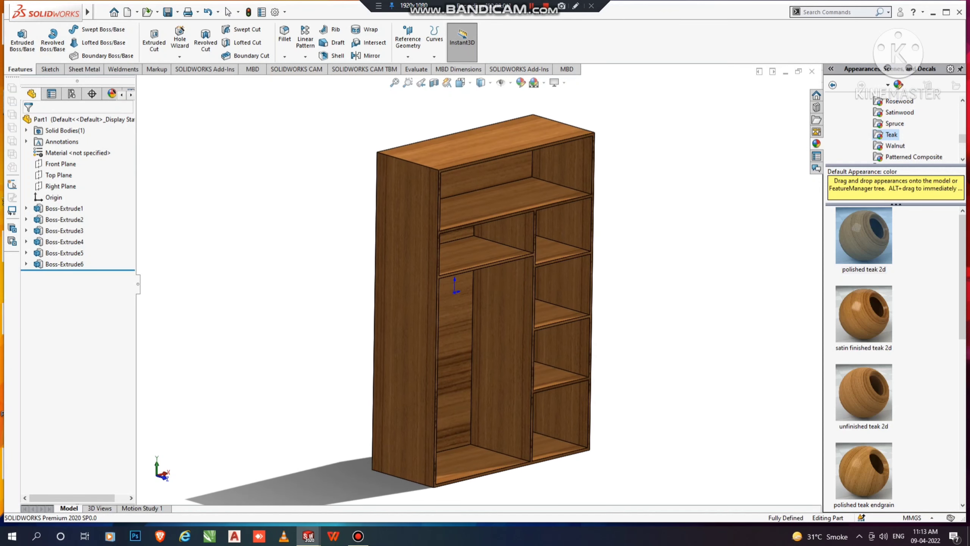
scroll(504, 362, "down", 2)
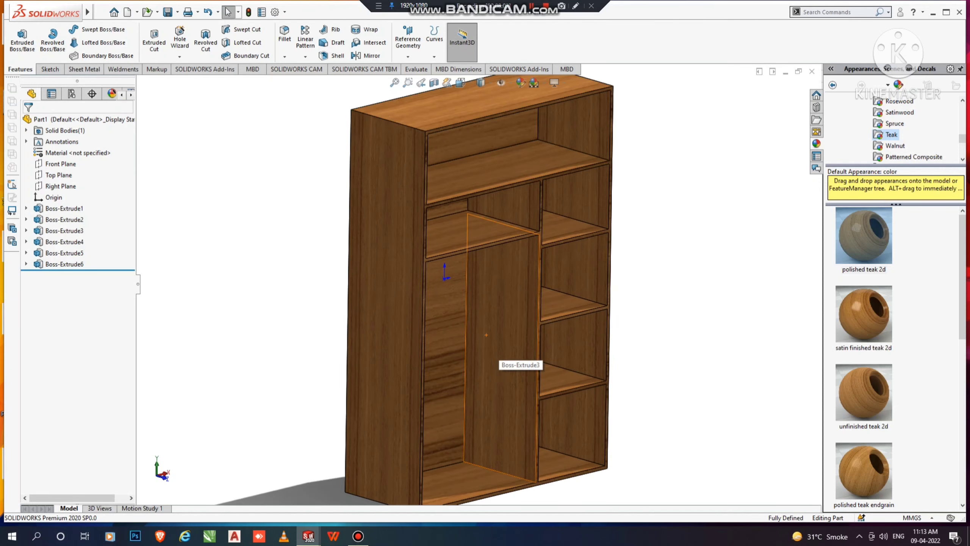
left_click(481, 82)
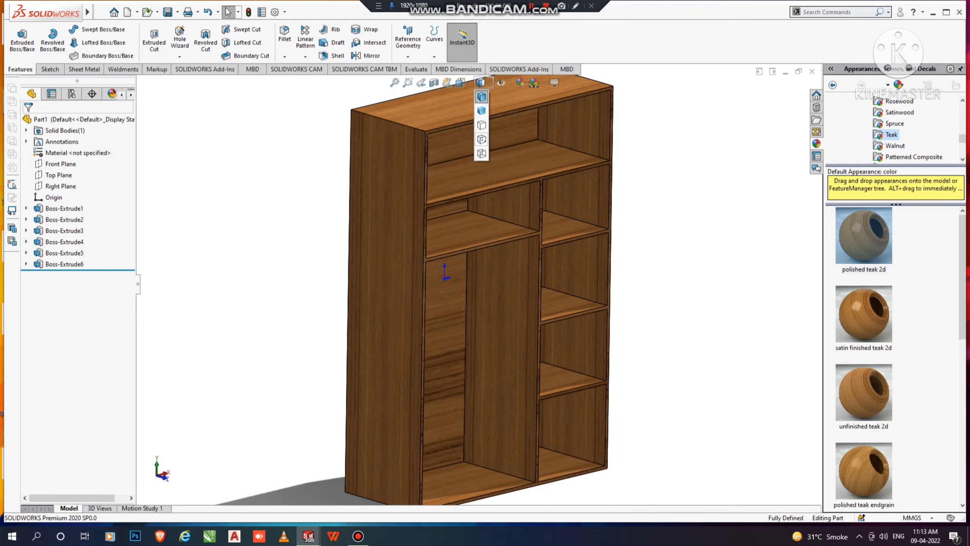
left_click(481, 139)
right_click(444, 272)
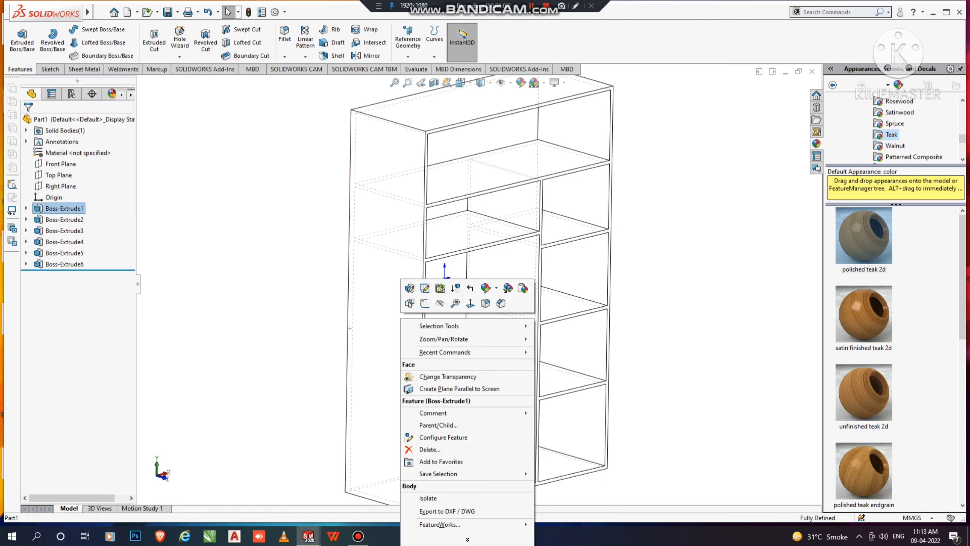
left_click(425, 303)
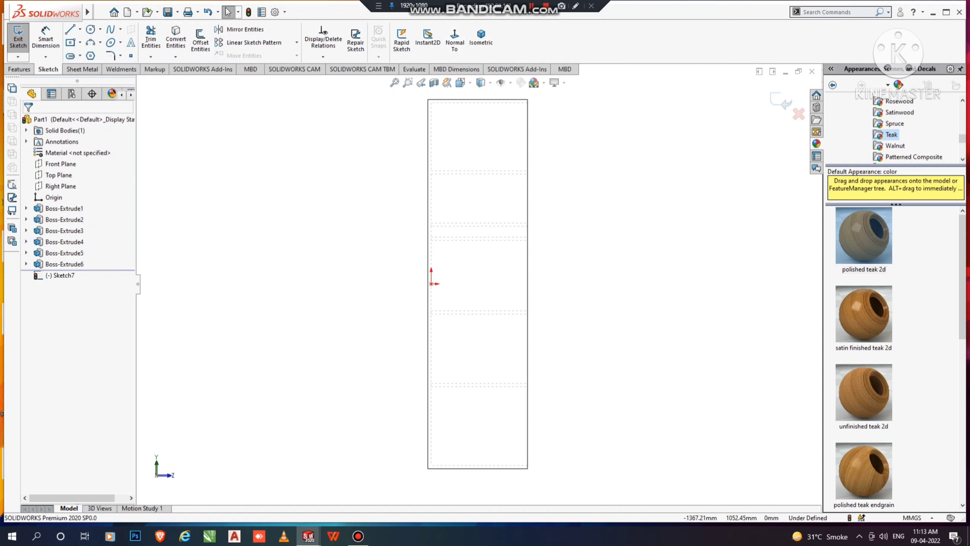
- Sketch a circle about 211 mm in diameter near the middle of the side panel, slightly below the origin
left_click(90, 29)
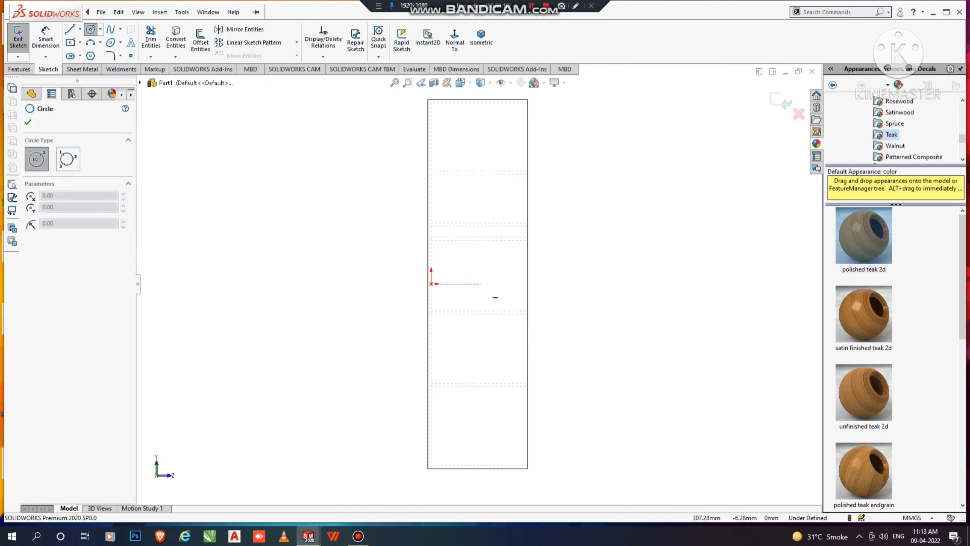
left_click(478, 292)
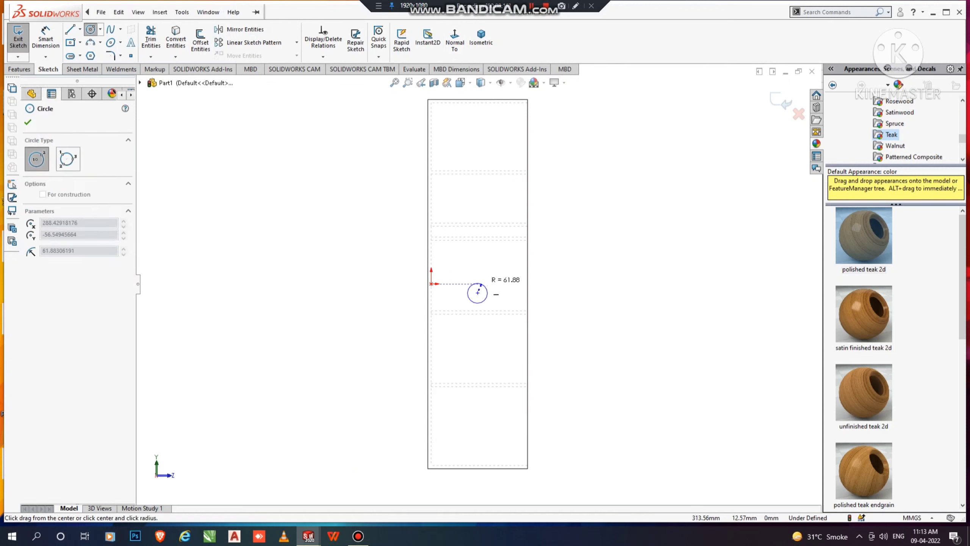
left_click(482, 276)
key("Escape")
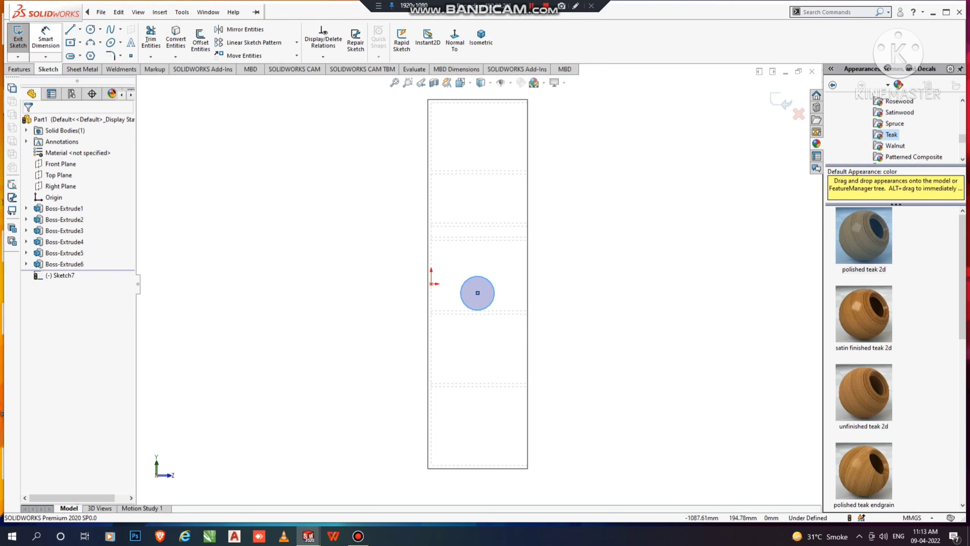
- Dimension the circle's centre 300 mm from the rear edge of the side panel
left_click(45, 38)
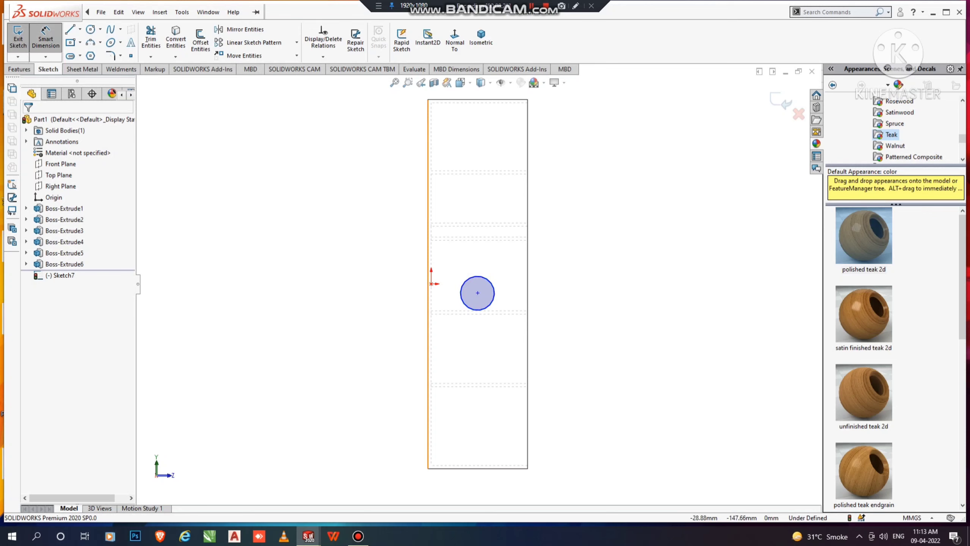
left_click(429, 312)
left_click(478, 292)
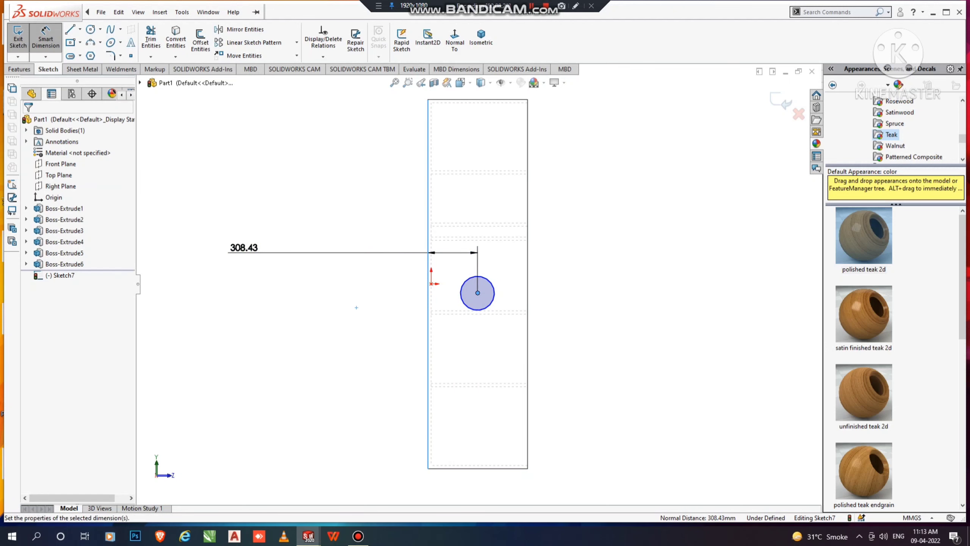
left_click(245, 253)
type("300")
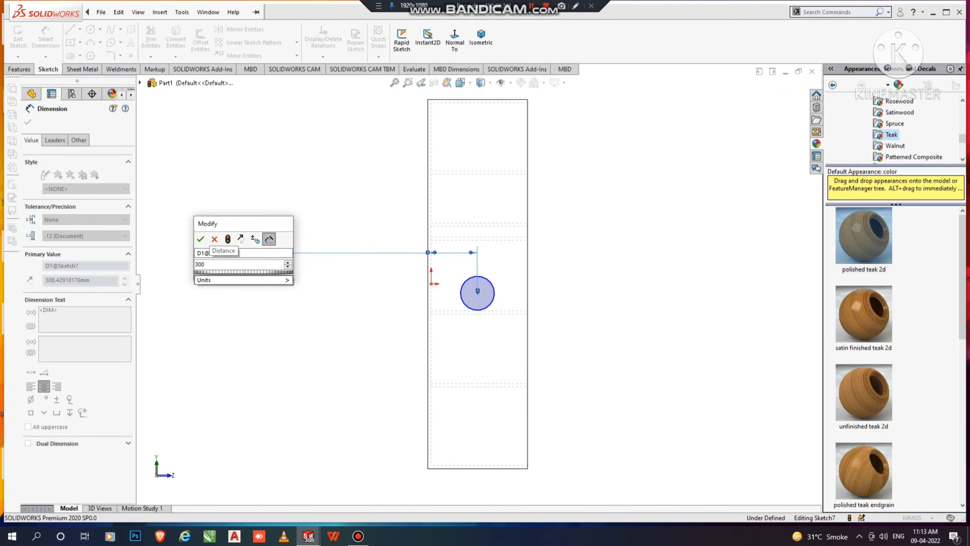
key("Return")
key("Escape")
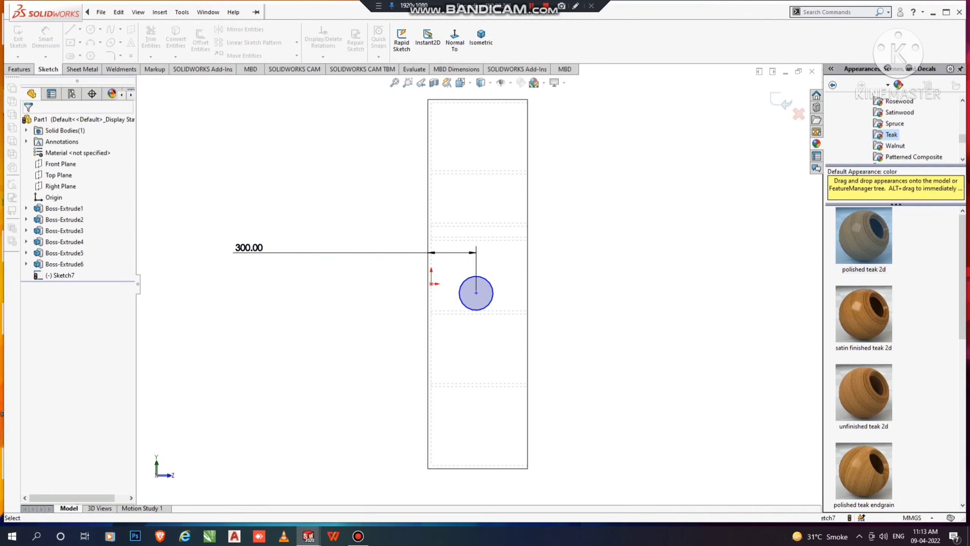
- Dimension the circle on the side panel with a diameter of 50 mm
left_click(490, 283)
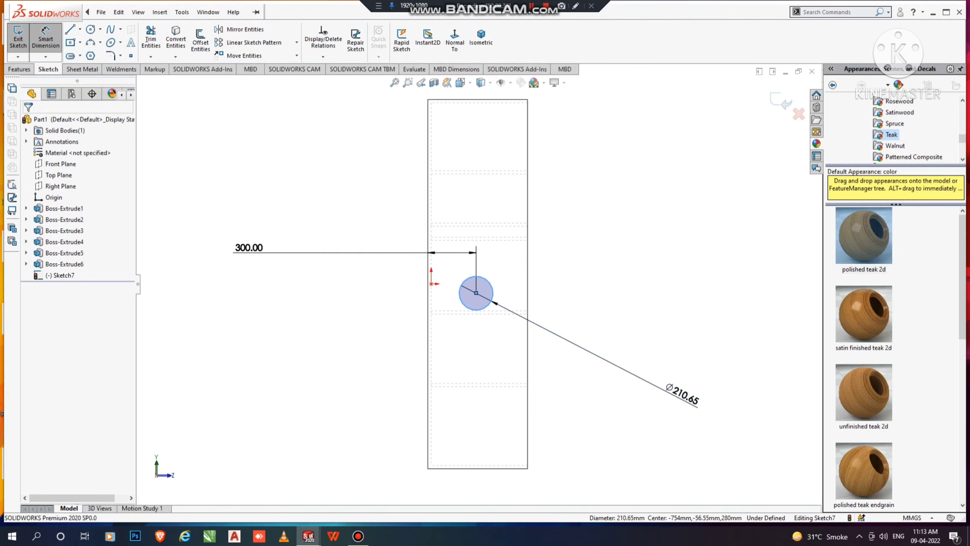
left_click(682, 396)
key("Return")
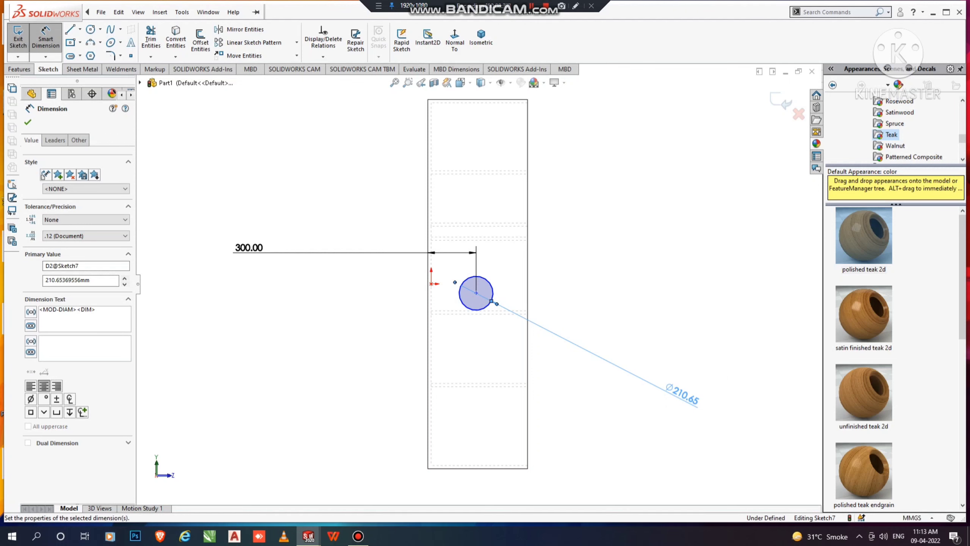
key("Escape")
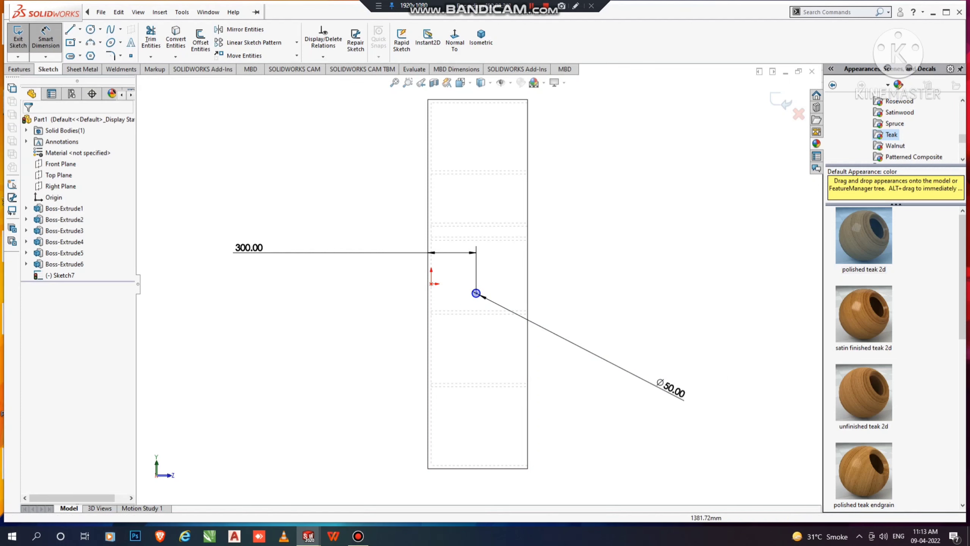
- Dimension the circle's centre 300 mm below the lower edge of the shelf above the hanging compartment
mouse_move(649, 325)
middle_mouse_down()
mouse_move(581, 335)
mouse_move(594, 350)
middle_mouse_up()
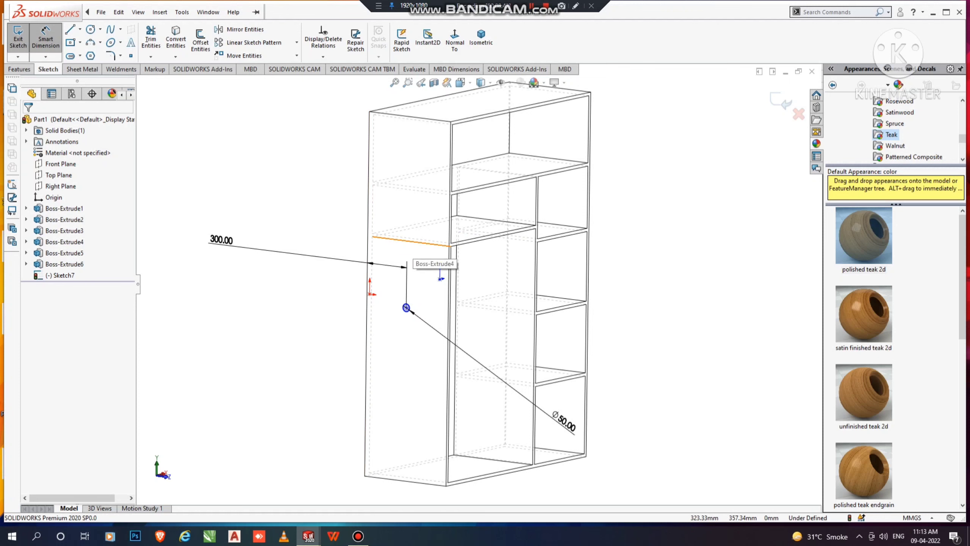
left_click(410, 243)
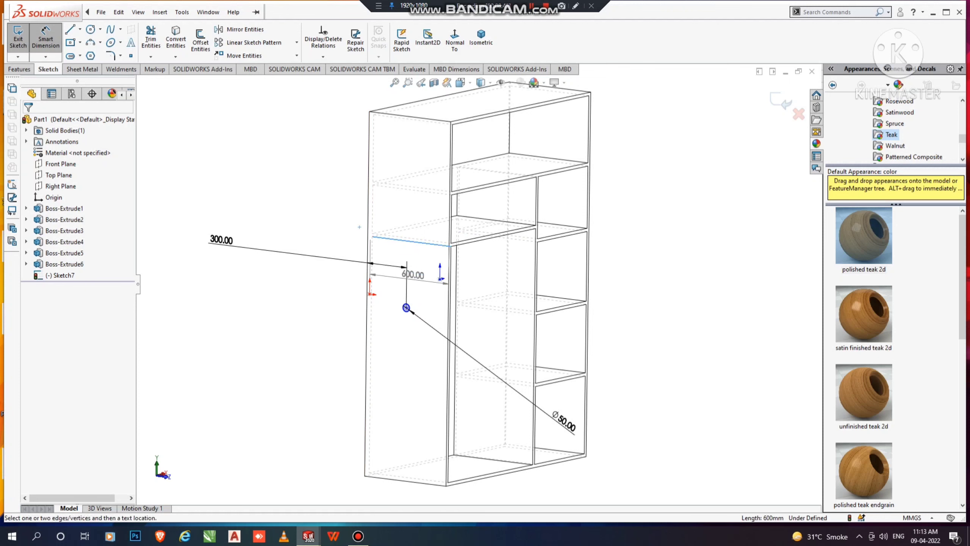
left_click(405, 307)
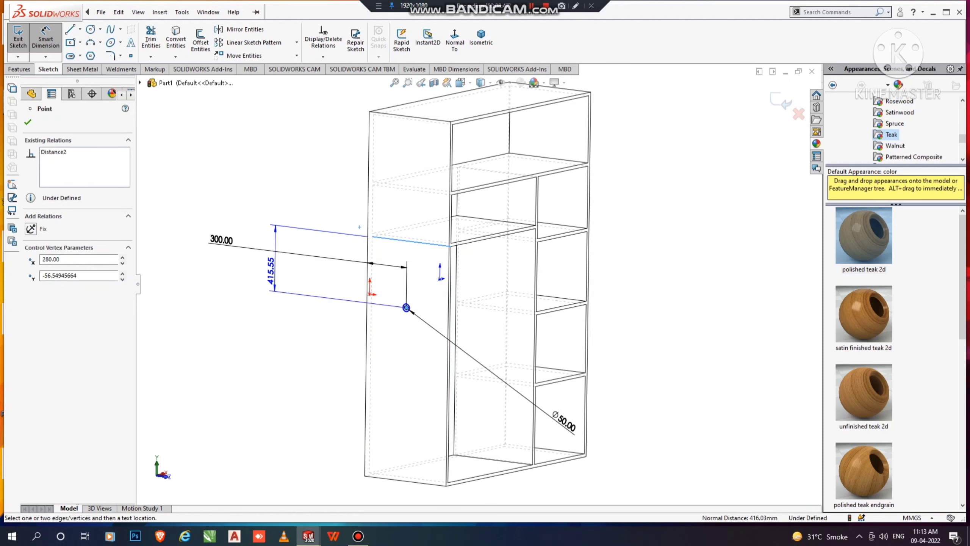
left_click(406, 308)
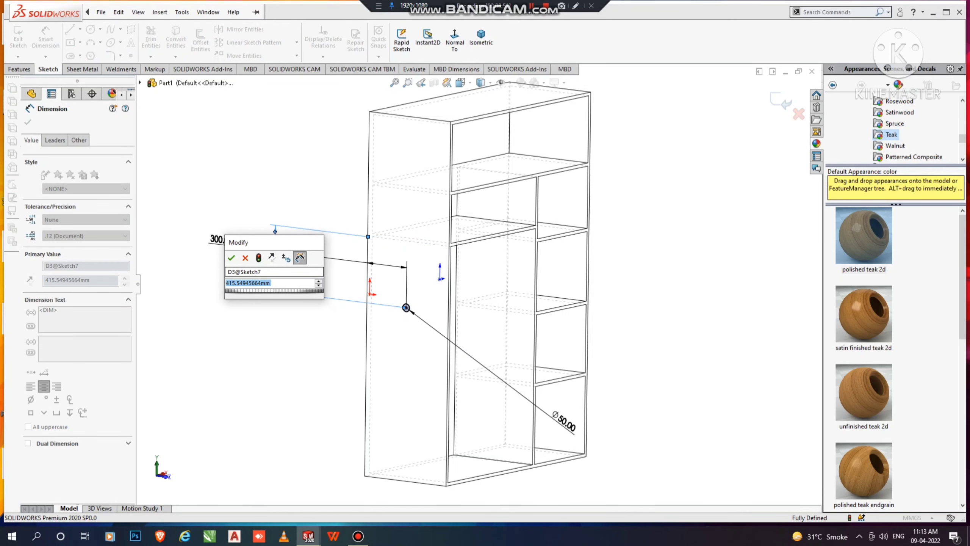
type("400")
key("Return")
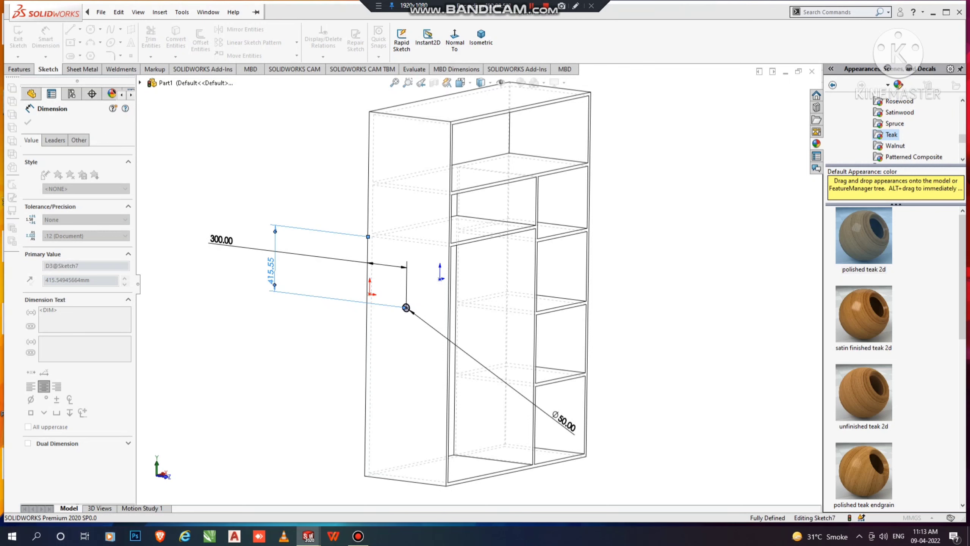
left_click(231, 298)
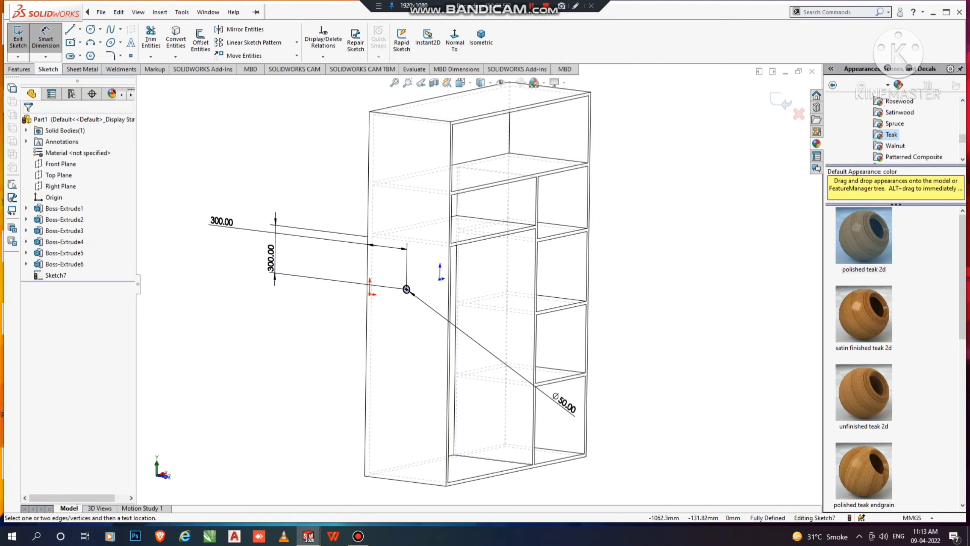
- Switch the model display to shaded without edges and turn the wardrobe to show its open front
left_click(483, 83)
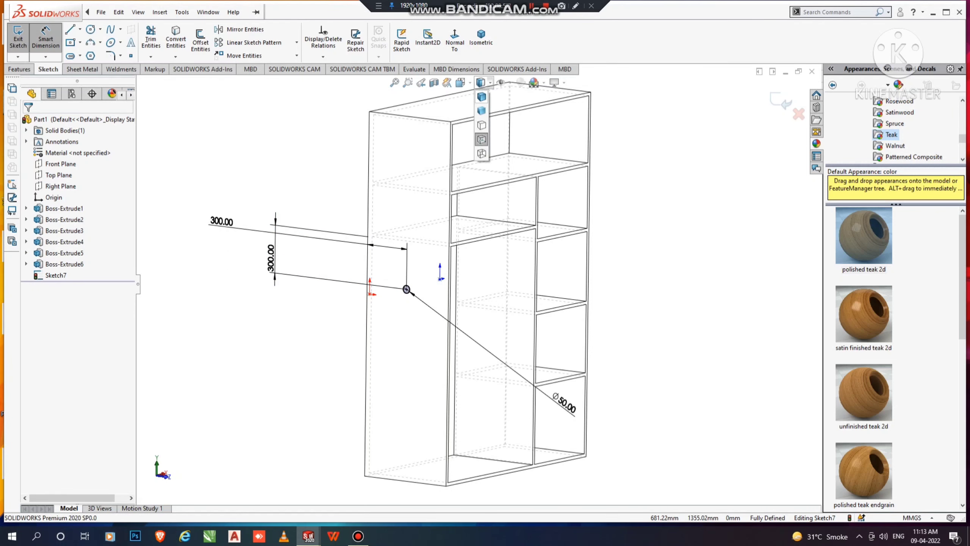
left_click(482, 110)
mouse_move(319, 233)
middle_mouse_down()
mouse_move(268, 236)
mouse_move(300, 238)
middle_mouse_up()
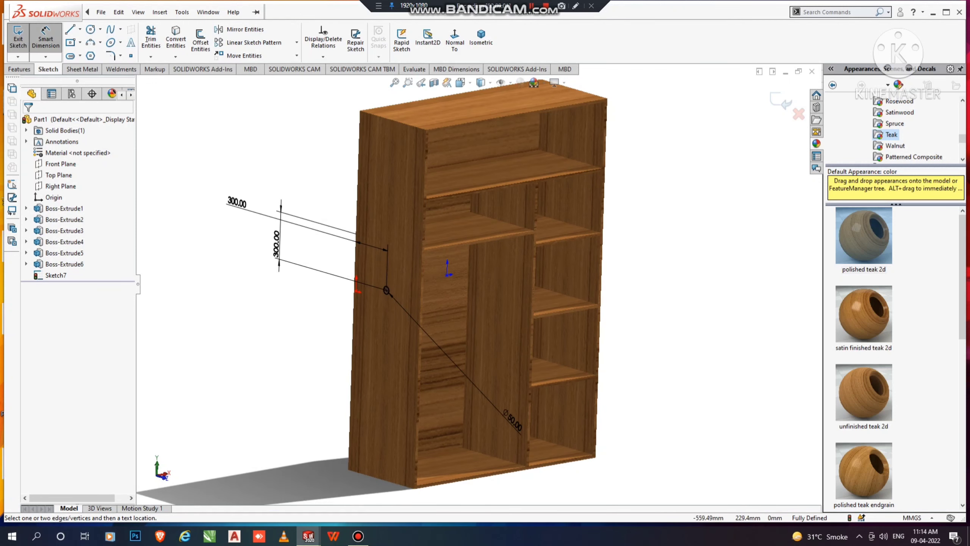
- Extrude the 50 mm circle inward with the Up To Surface end condition, ending at the vertical divider's face, as a hanging rod
left_click(19, 69)
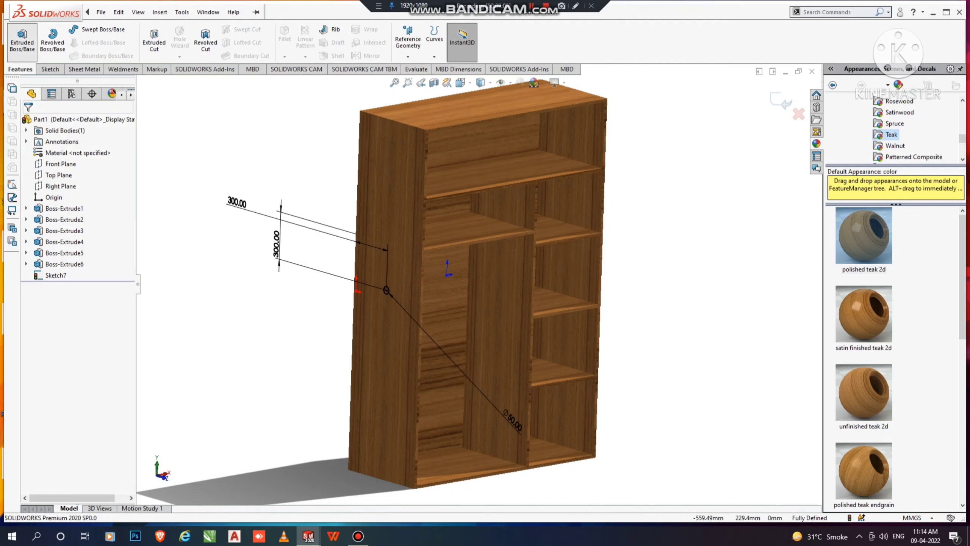
left_click(21, 38)
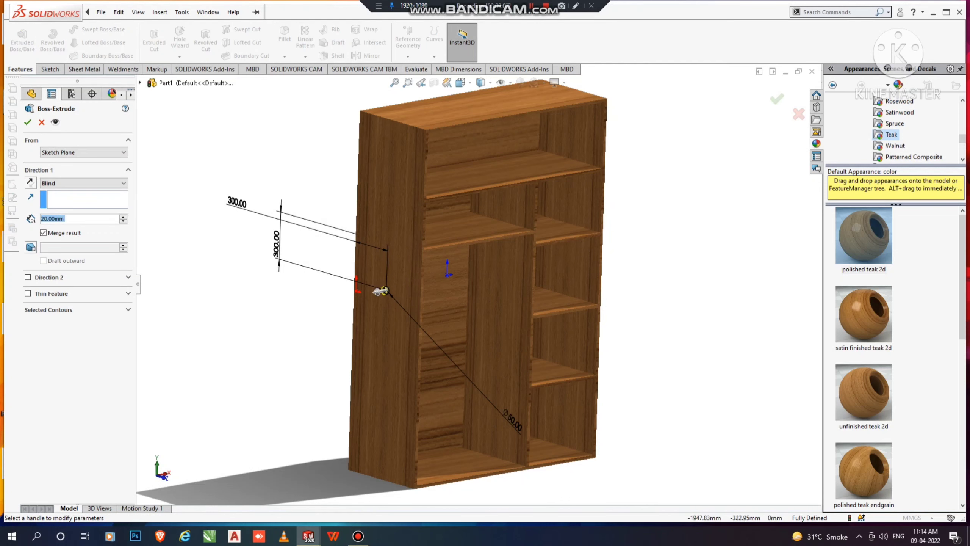
left_click(380, 291)
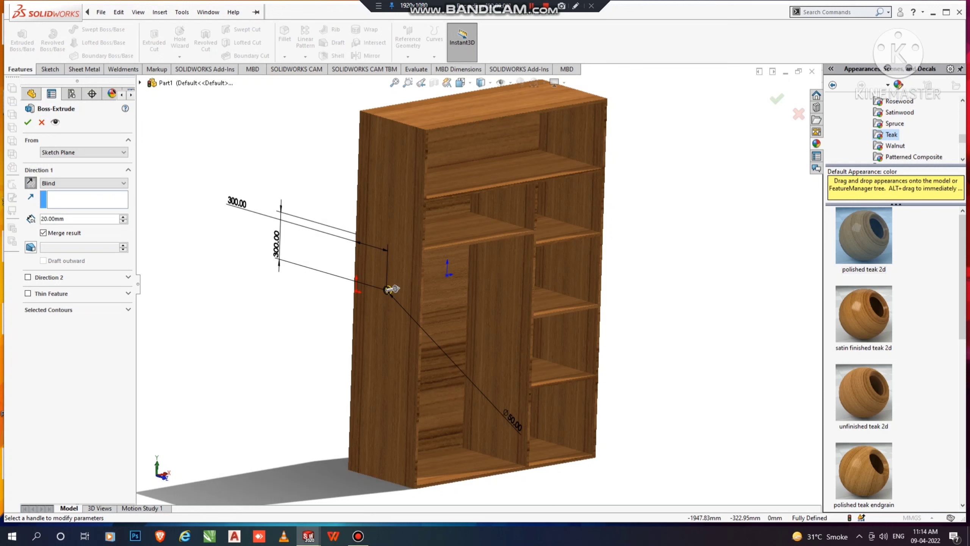
left_click(84, 183)
left_click(61, 209)
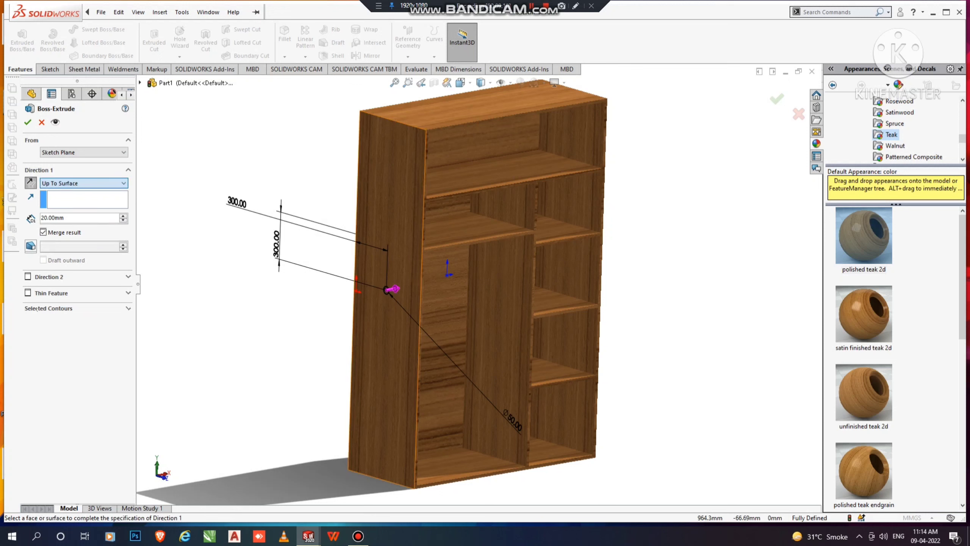
left_click(511, 301)
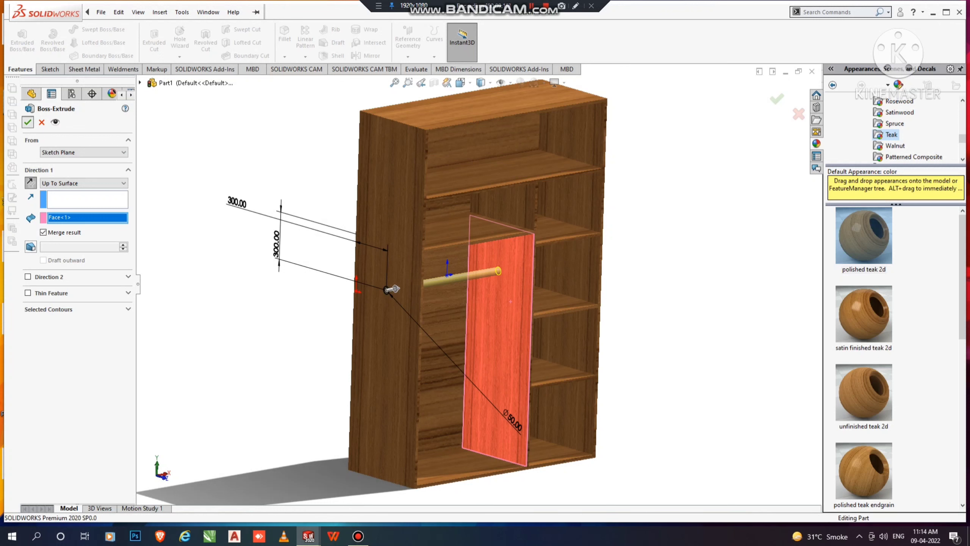
left_click(27, 122)
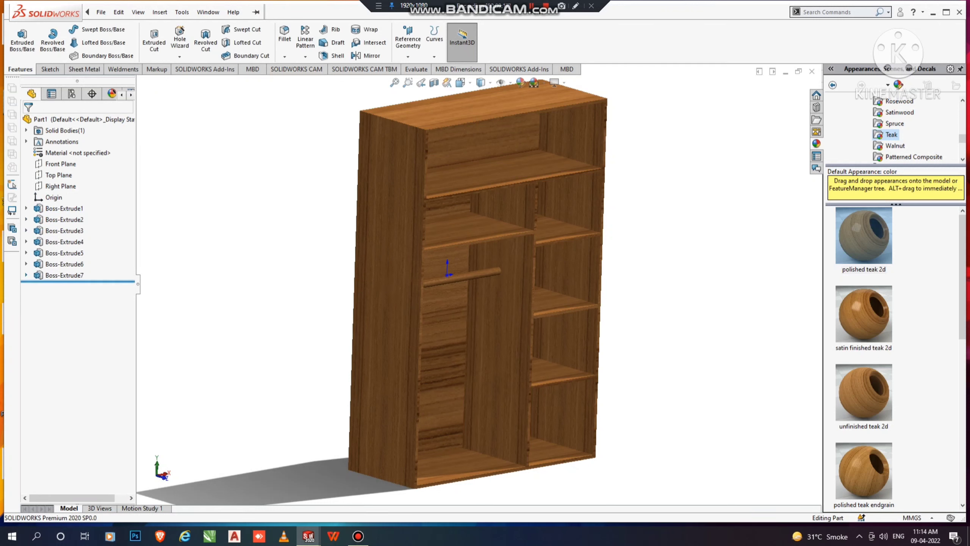
- Edit the hanging rod's extrusion to turn off Merge result, and display the model shaded with edges
right_click(61, 275)
left_click(74, 248)
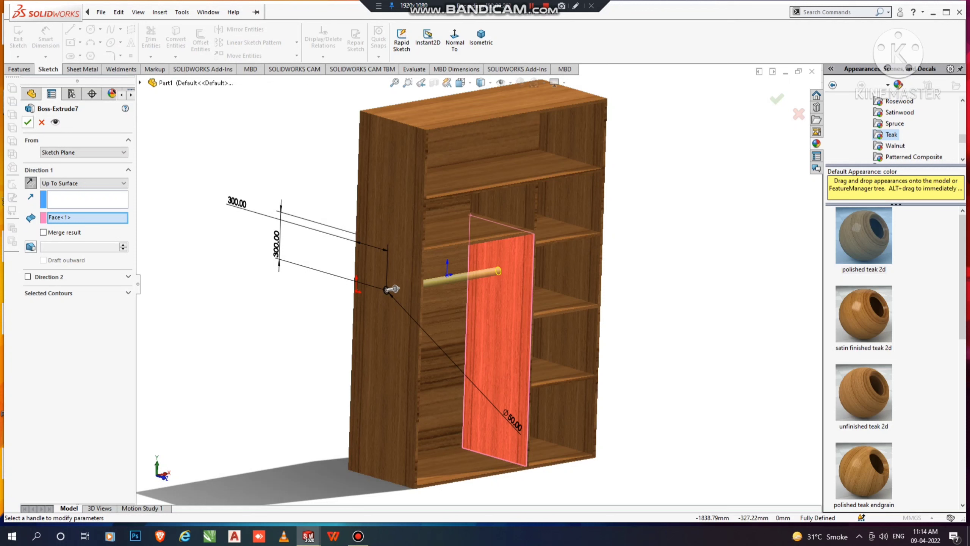
left_click(28, 122)
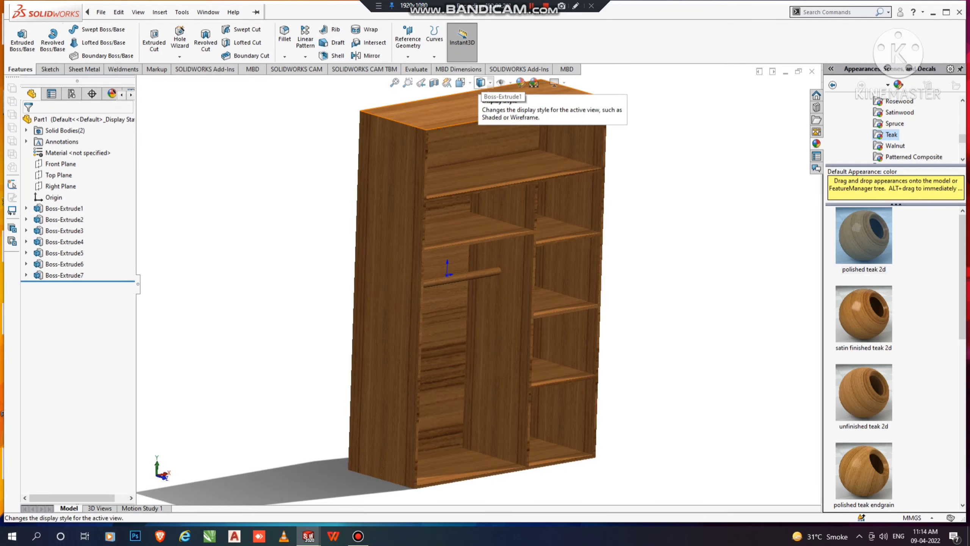
key("ctrl+1")
key("ctrl+7")
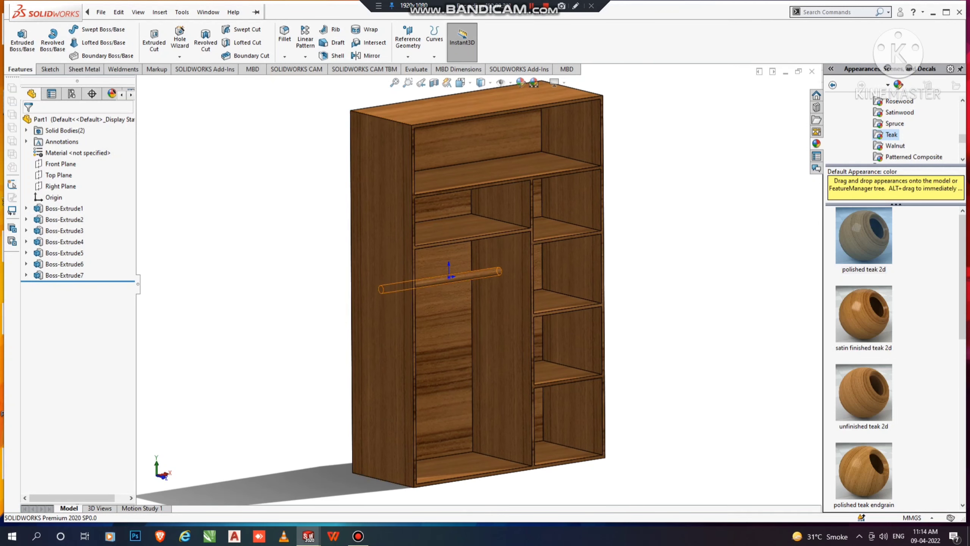
- Apply the brushed steel appearance to the hanging rod's body
right_click(473, 274)
left_click(560, 242)
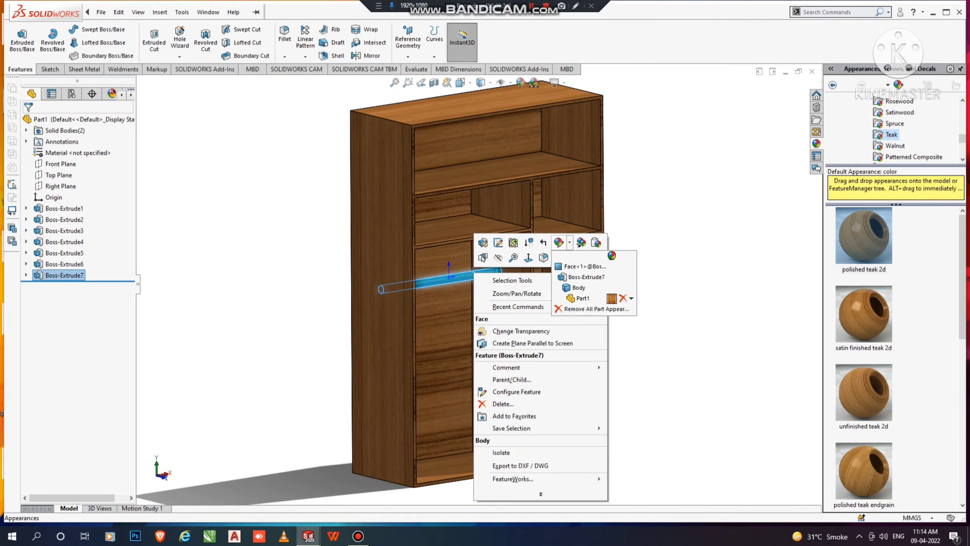
left_click(576, 288)
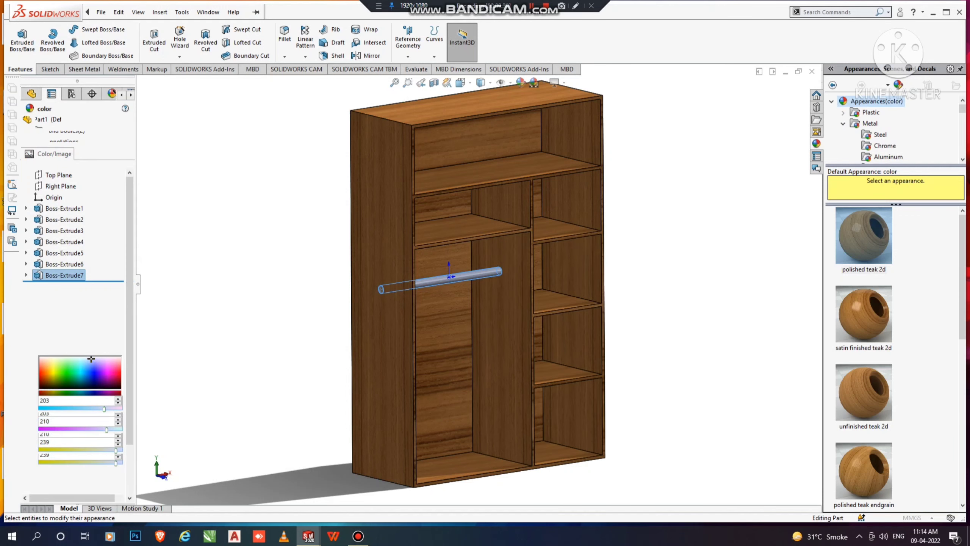
left_click(879, 134)
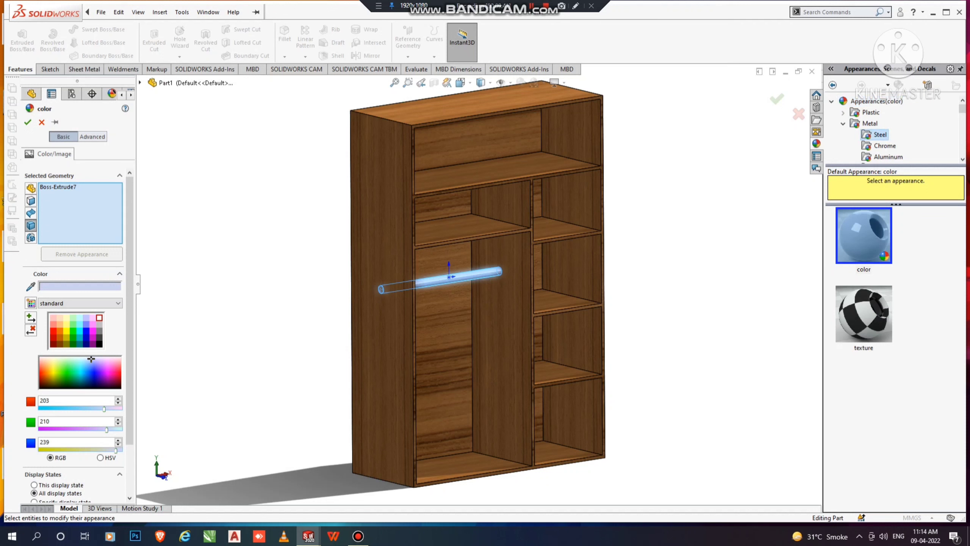
left_click(864, 235)
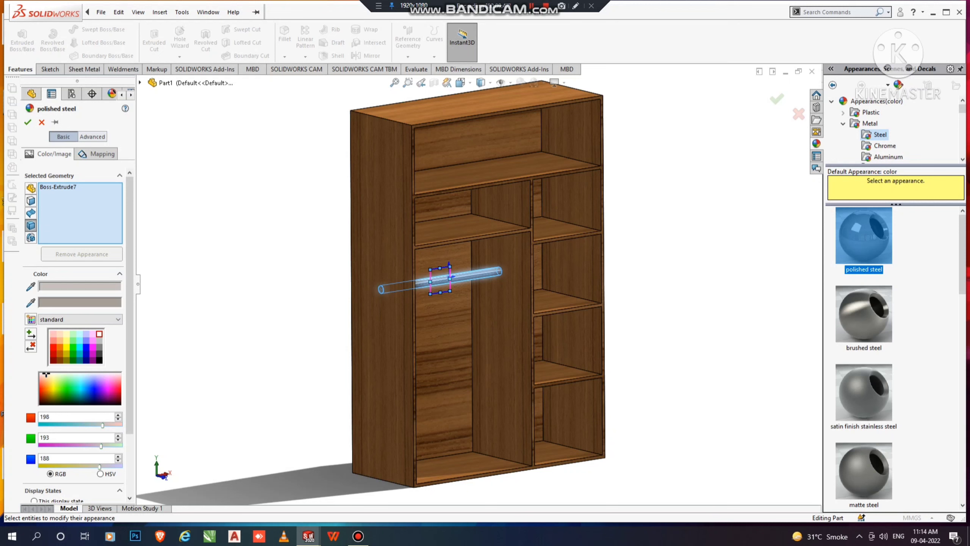
left_click(863, 314)
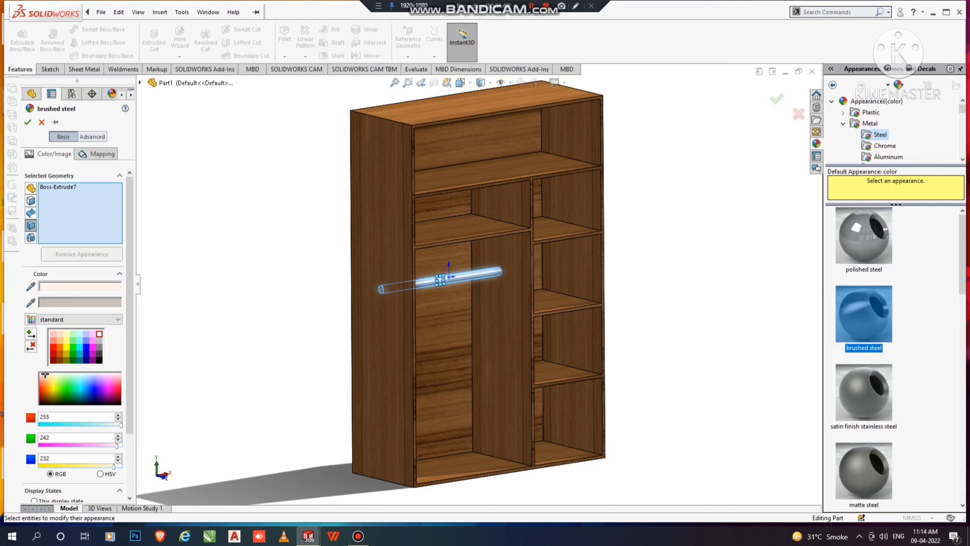
left_click(28, 122)
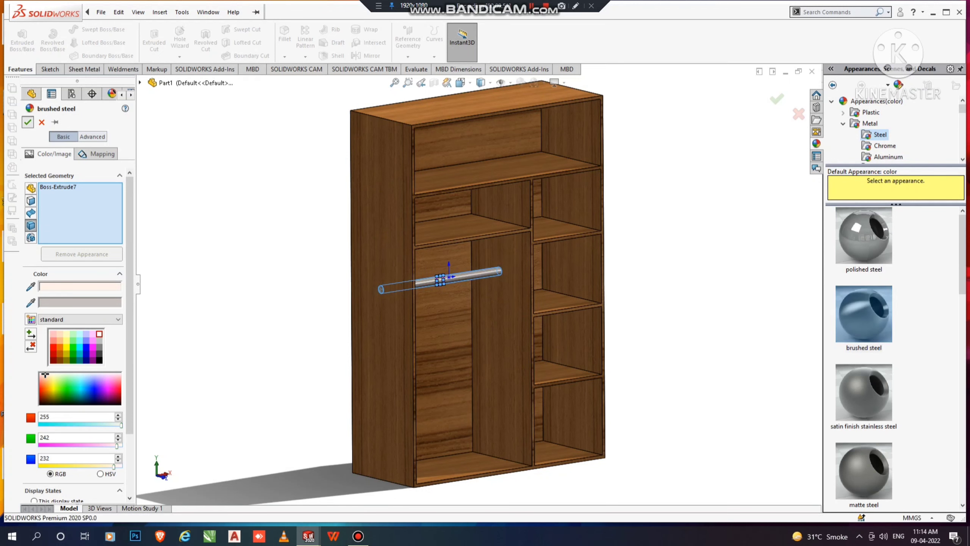
middle_click_drag(477, 290, 482, 279)
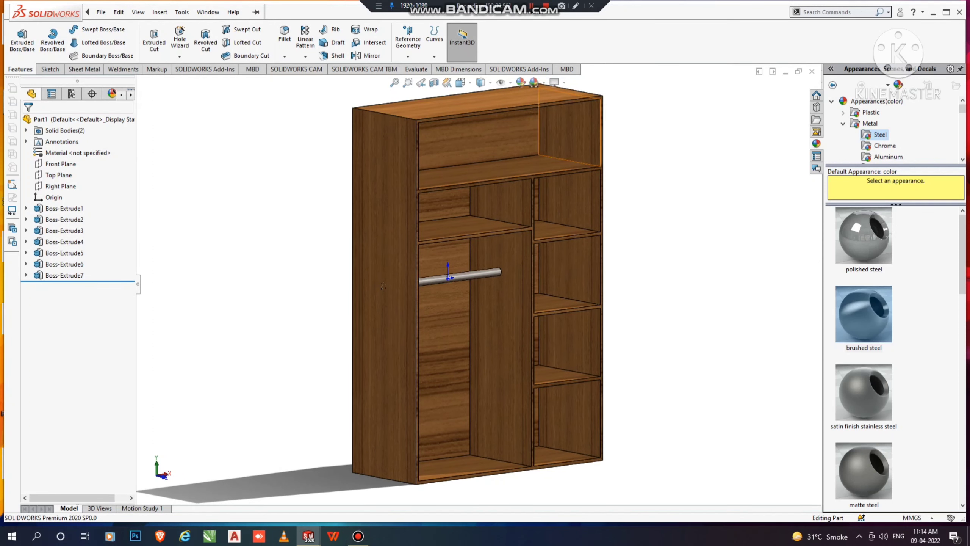